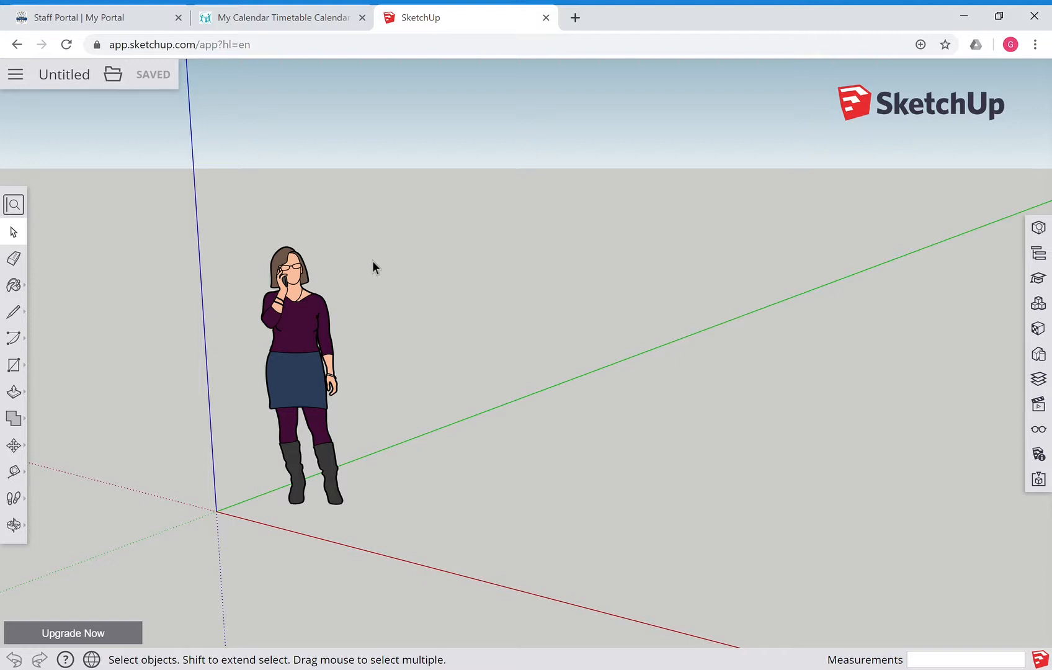
- Delete the default person figure and switch the model to the left-side perspective view
left_click(284, 341)
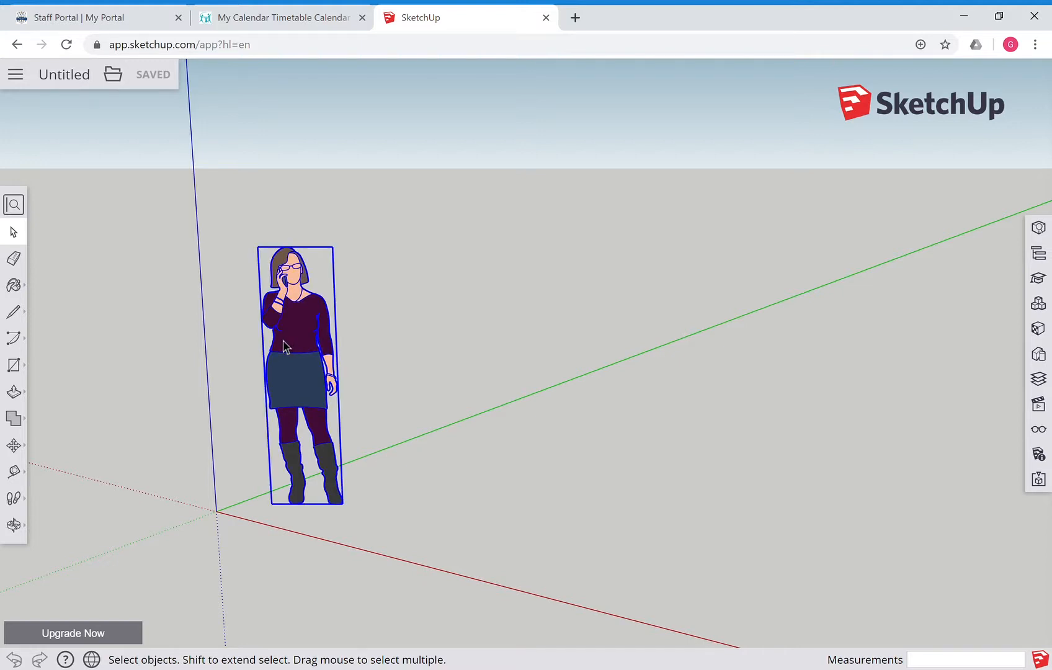
key("Delete")
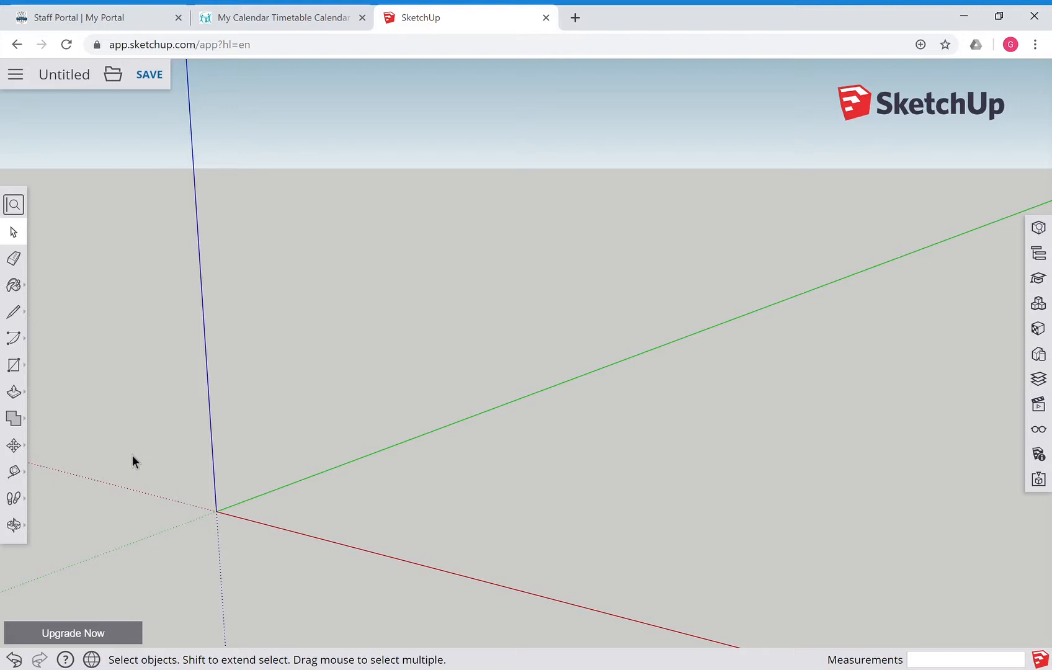
left_click(23, 525)
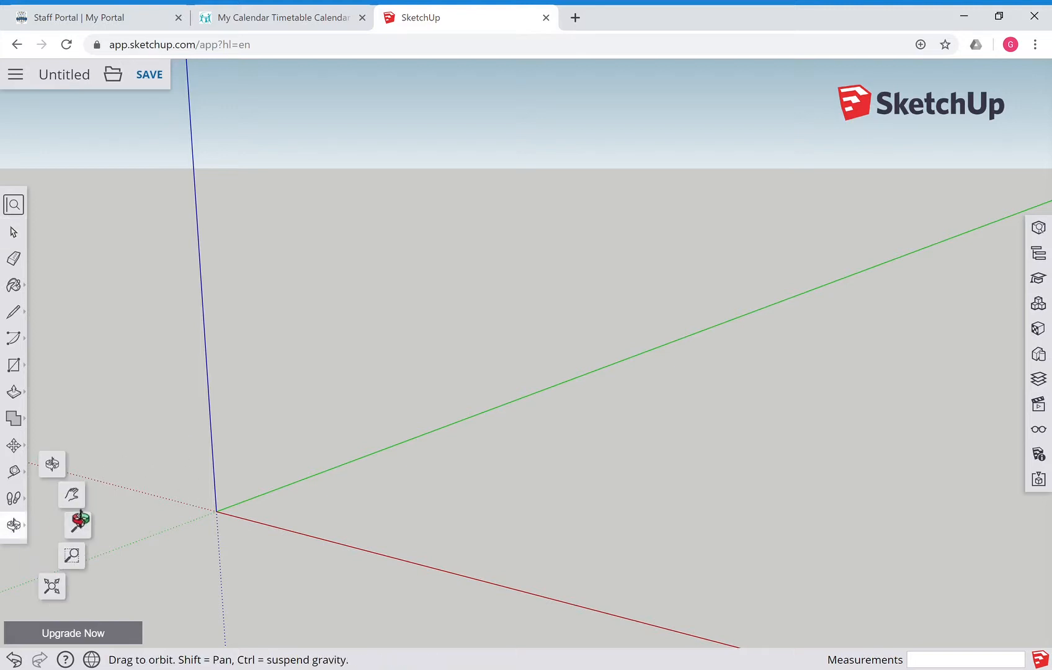
left_click(1043, 413)
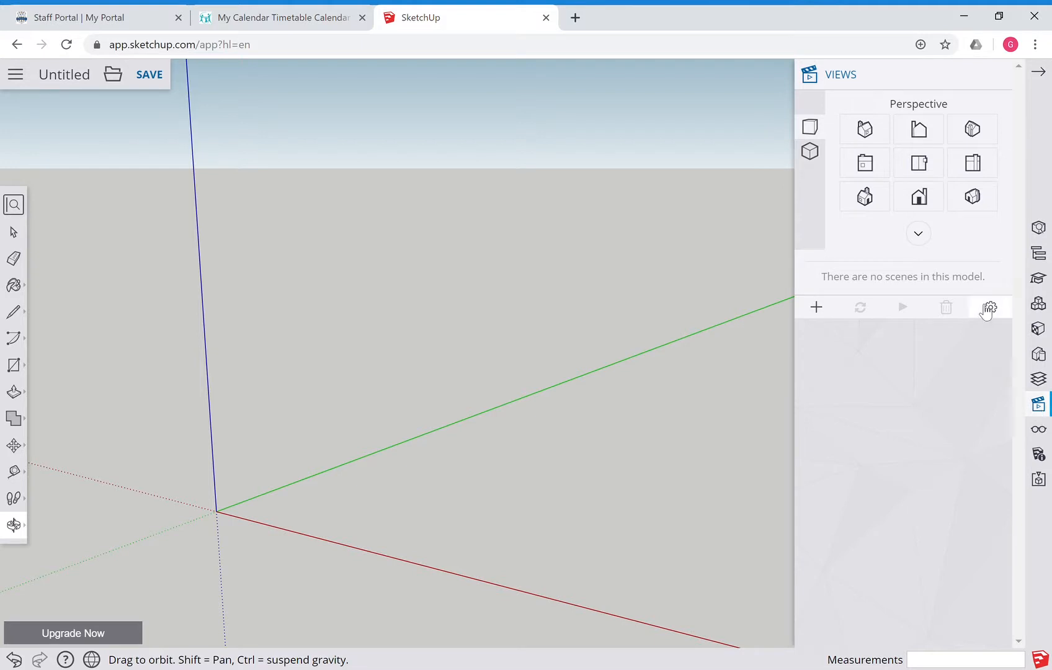
left_click(865, 166)
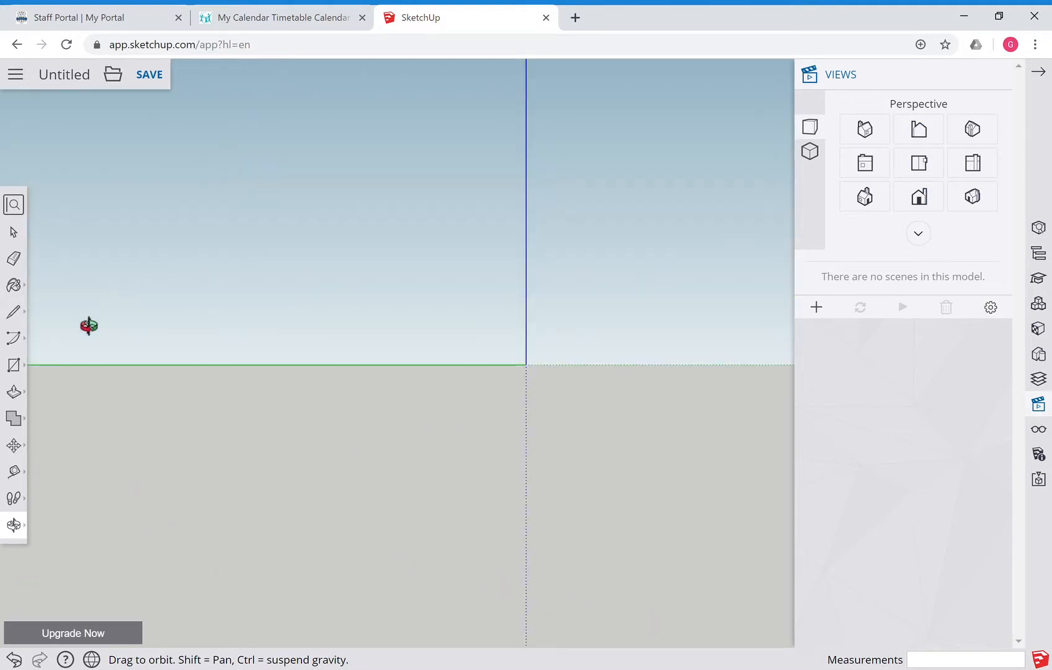
- Draw a square from the origin on the vertical plane, sized 6 mm by 6 mm
left_click(13, 364)
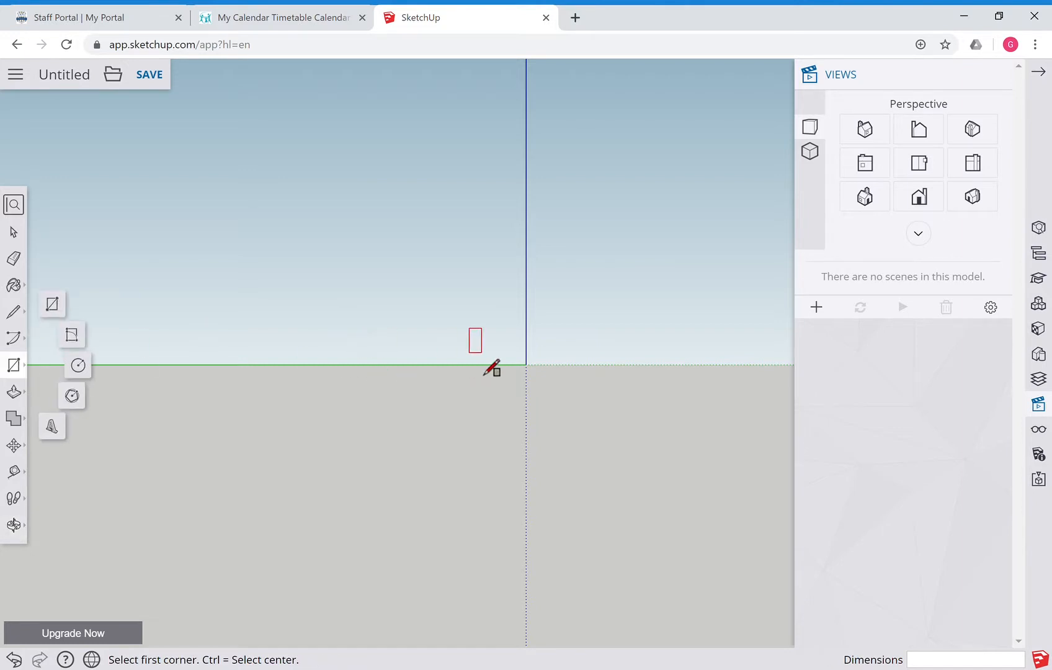
left_click(532, 383)
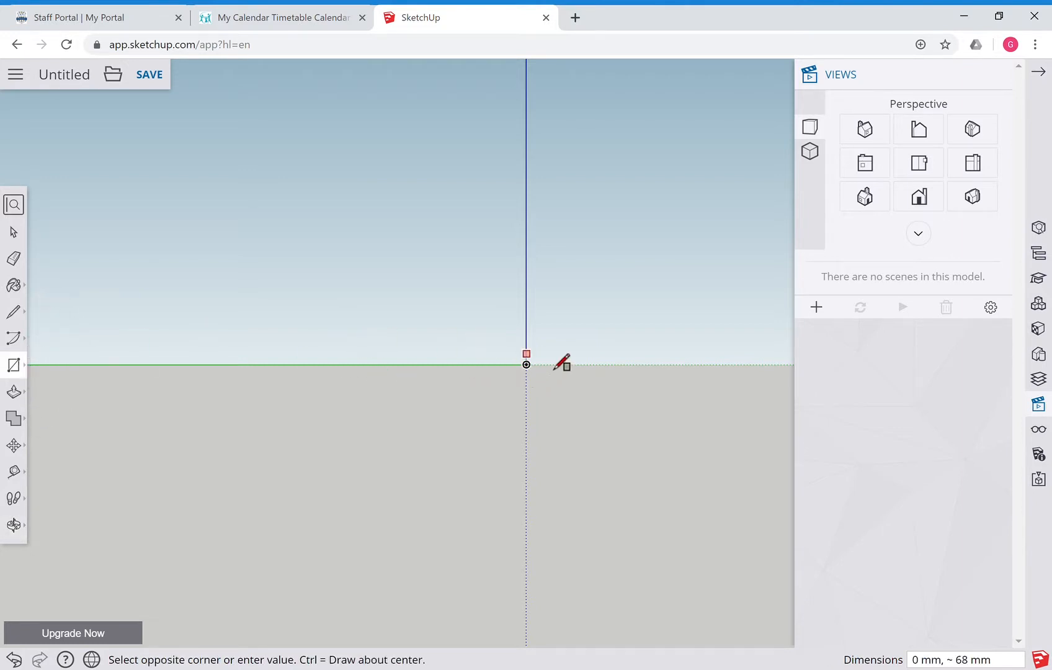
left_click(551, 339)
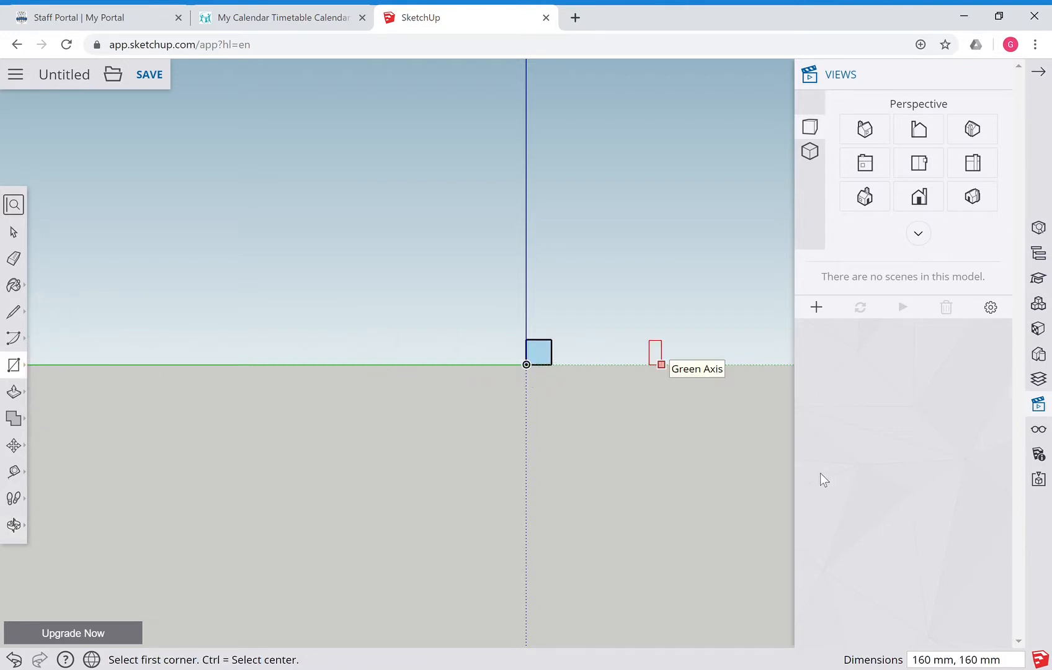
type("6,6")
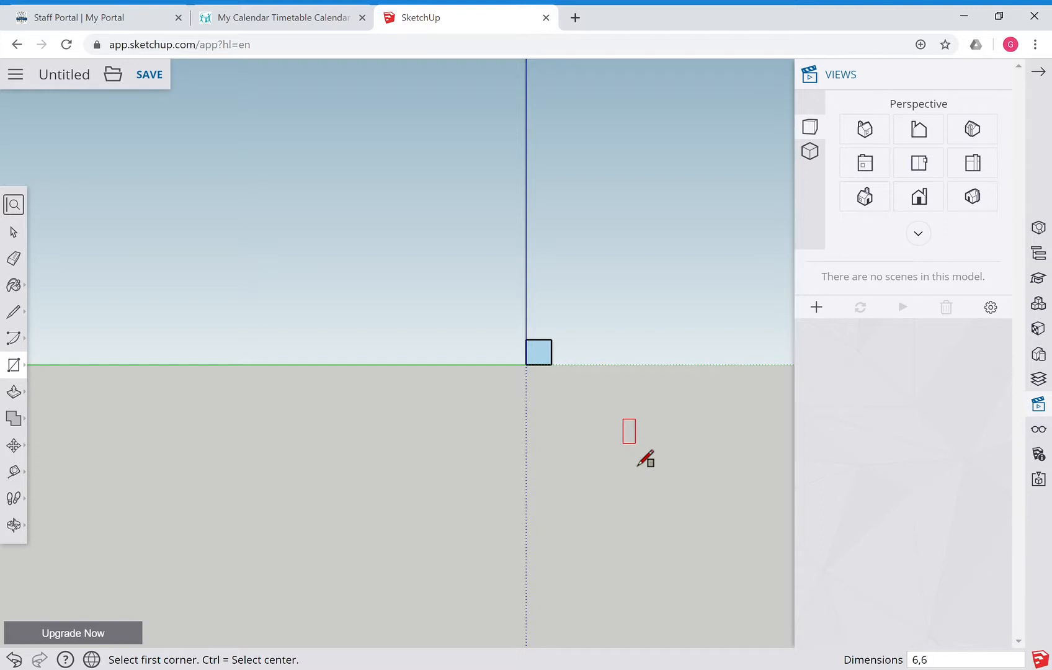
key("ctrl+z")
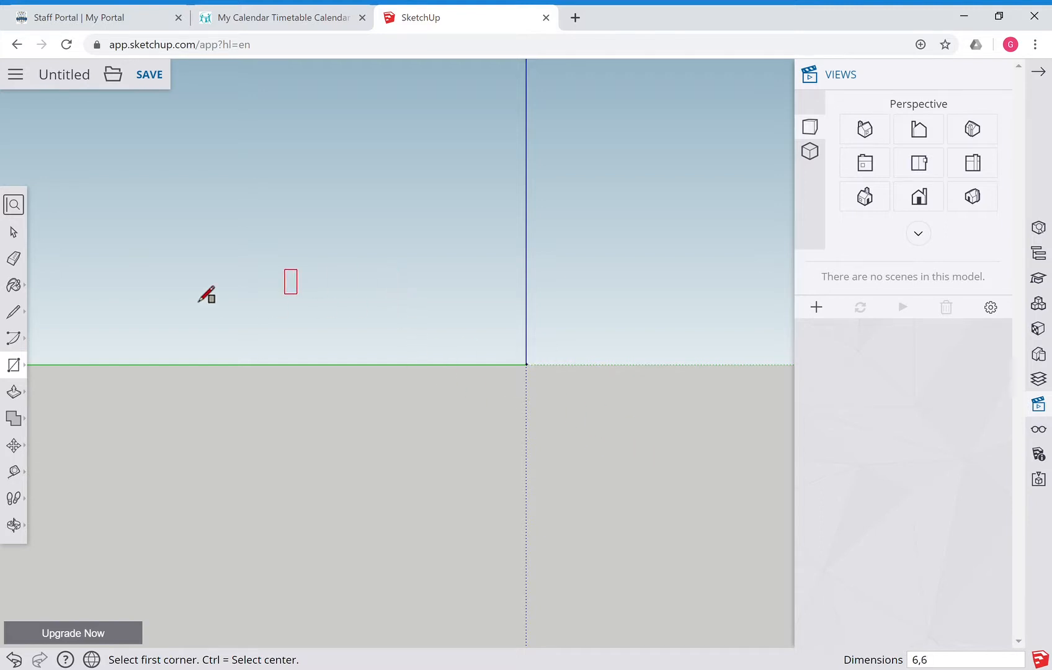
- Zoom in on the small square at the origin and switch to the front-left isometric perspective view
scroll(197, 301, "up", 5)
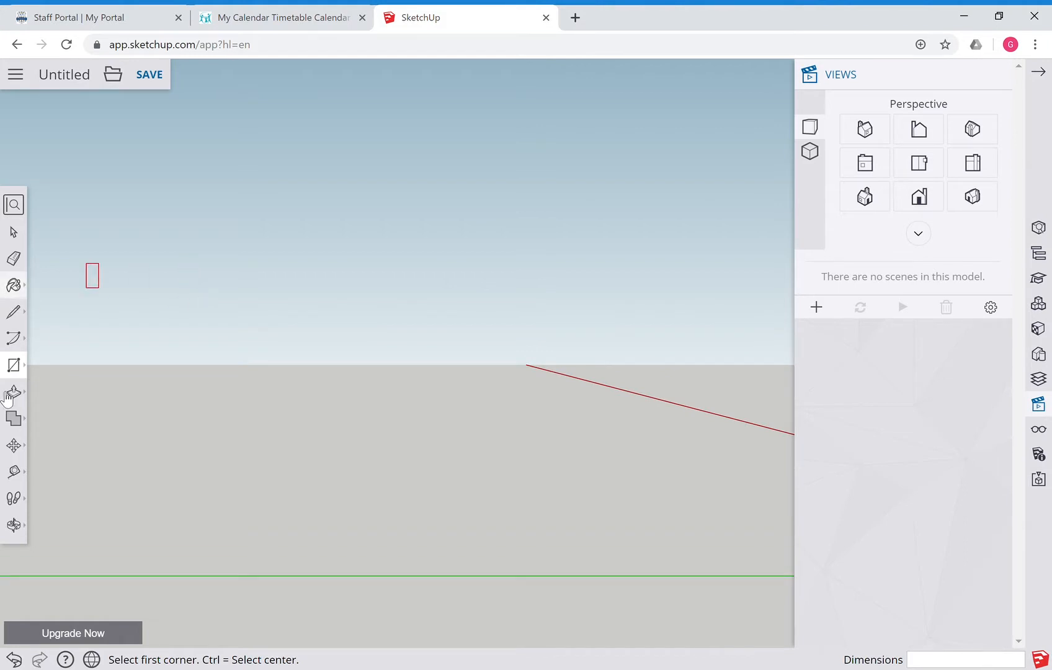
left_click(19, 528)
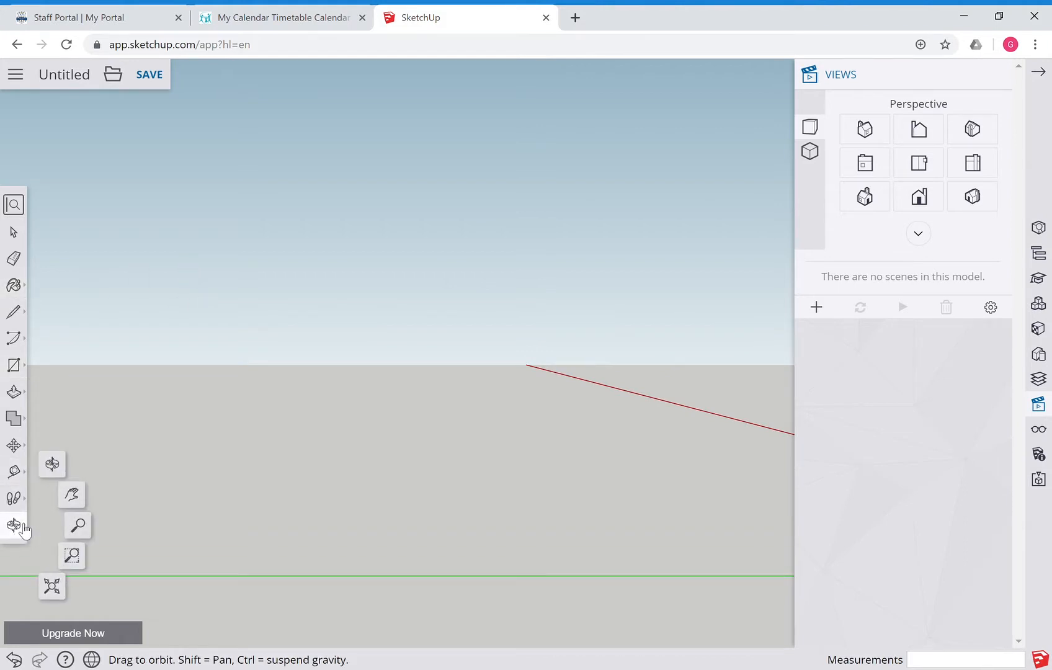
left_click(72, 493)
left_click_drag(377, 517, 8, 334)
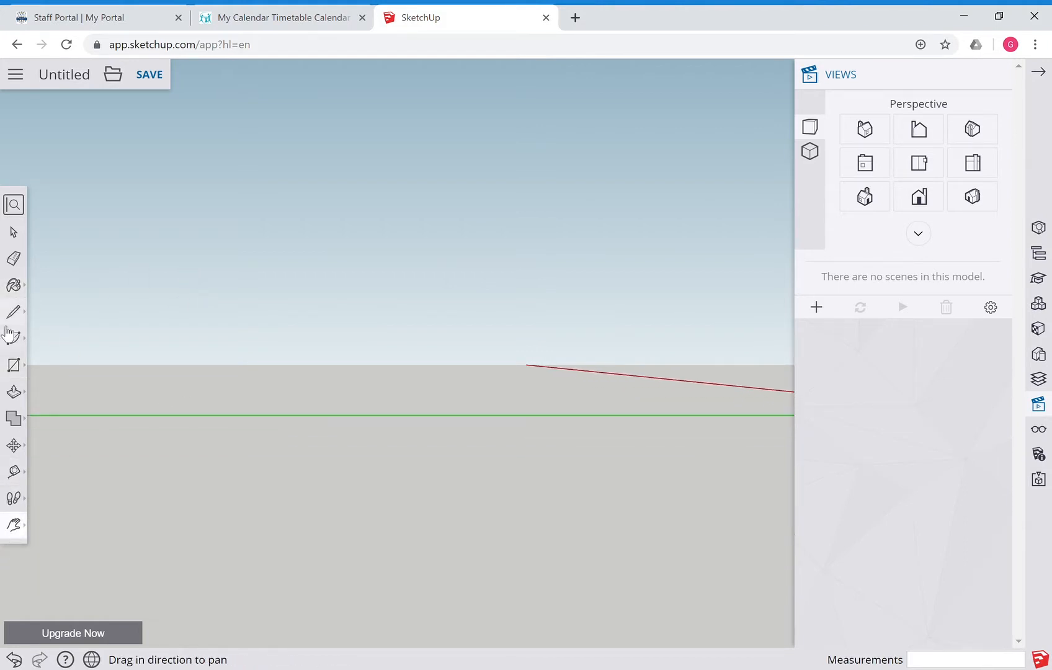
left_click_drag(511, 353, 52, 355)
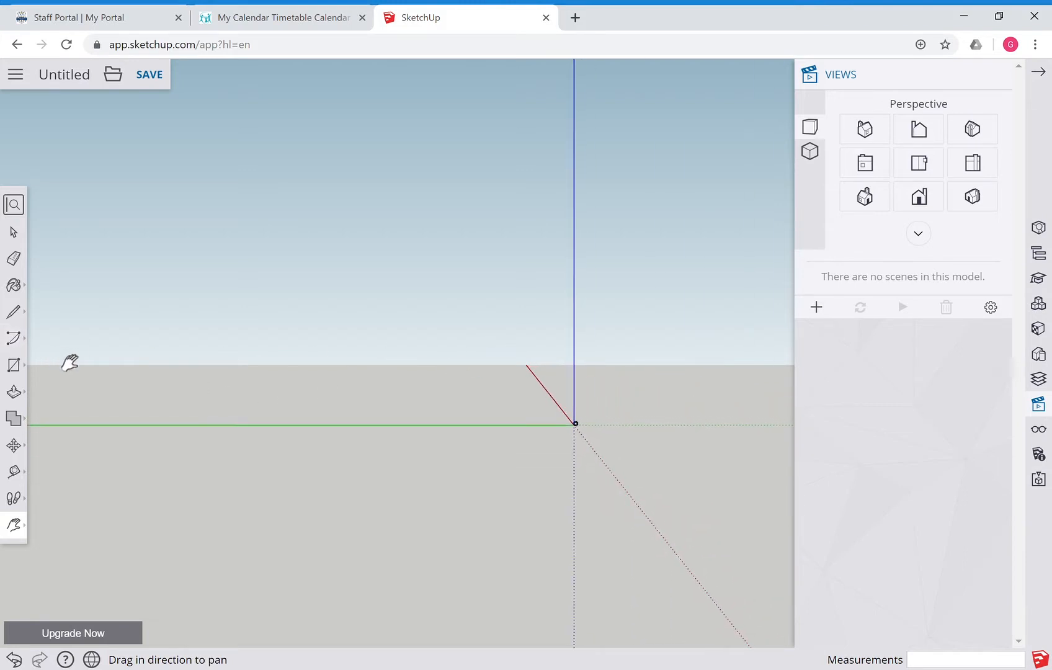
scroll(298, 378, "up", 3)
left_click_drag(477, 443, 98, 388)
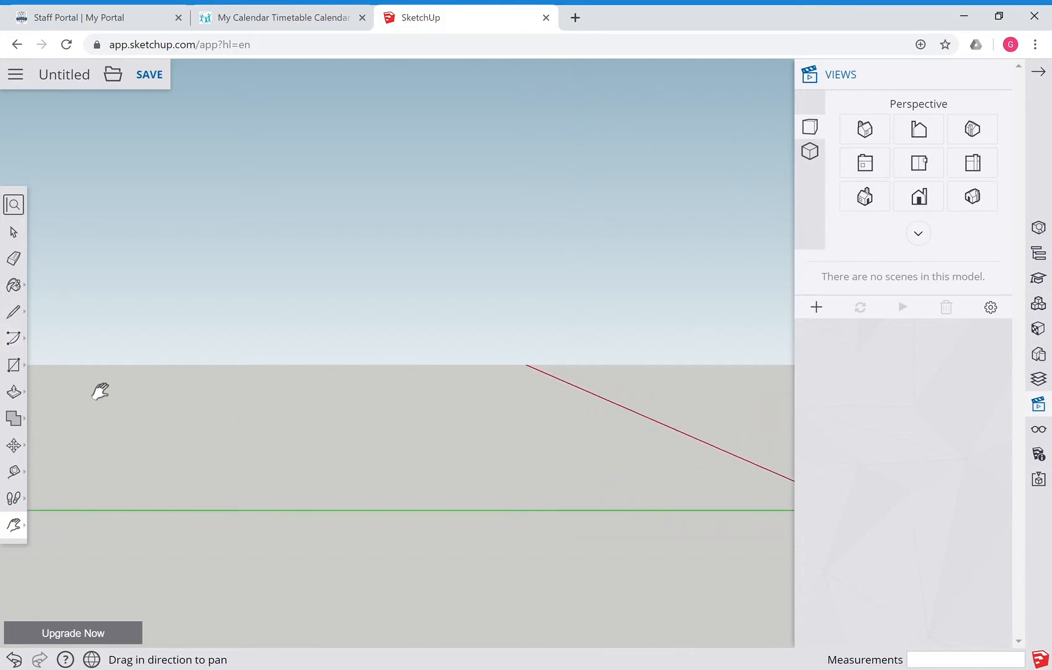
left_click_drag(493, 443, 134, 422)
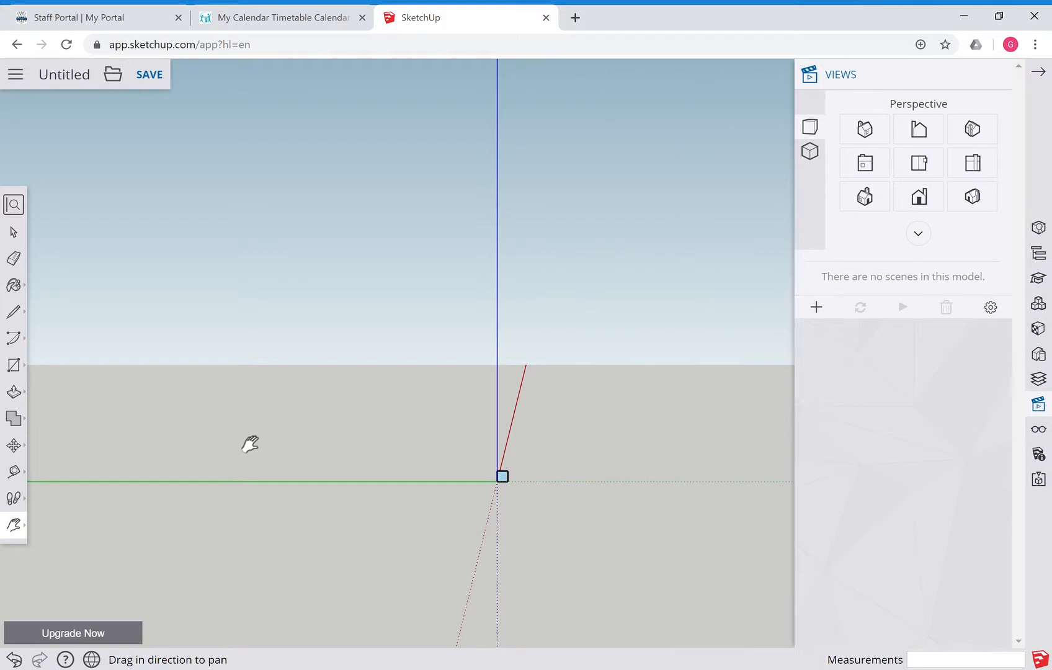
scroll(250, 444, "up", 3)
left_click_drag(407, 441, 116, 342)
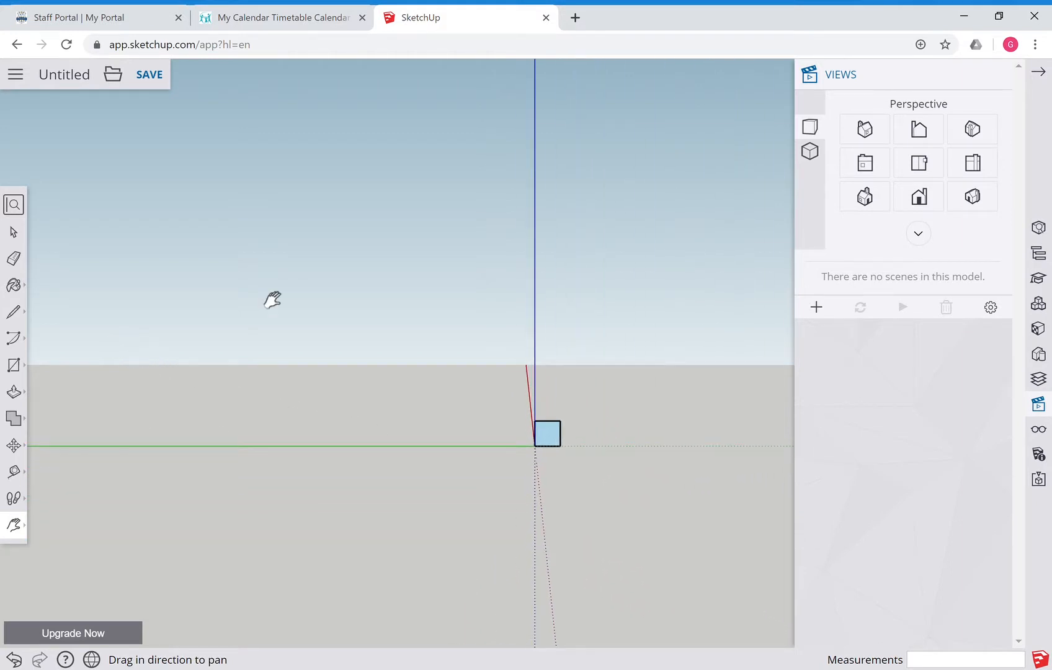
left_click(33, 401)
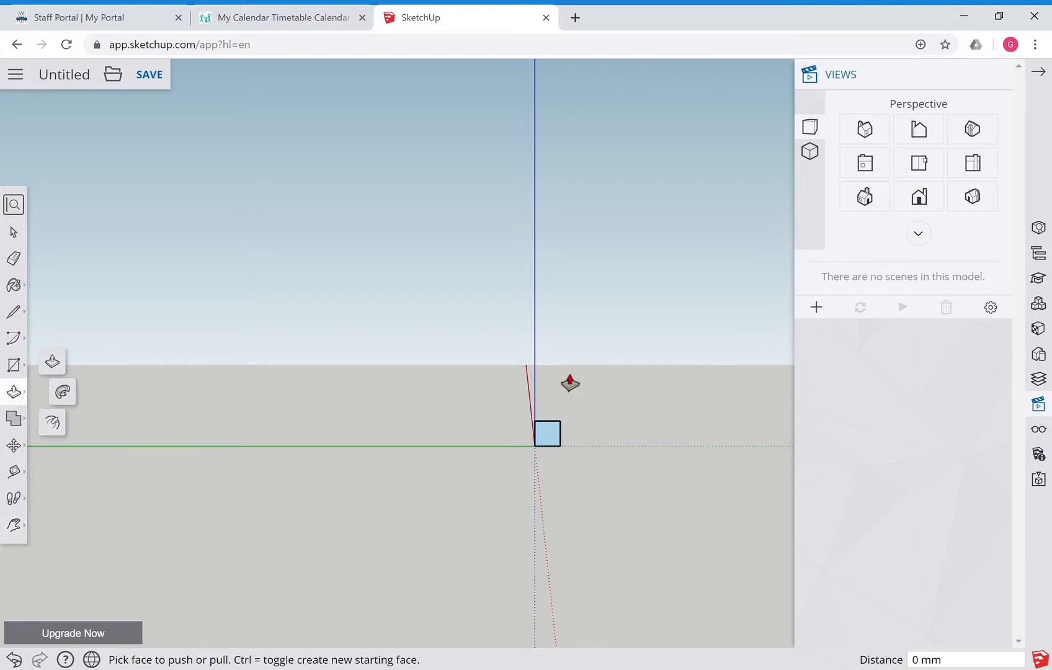
left_click(865, 199)
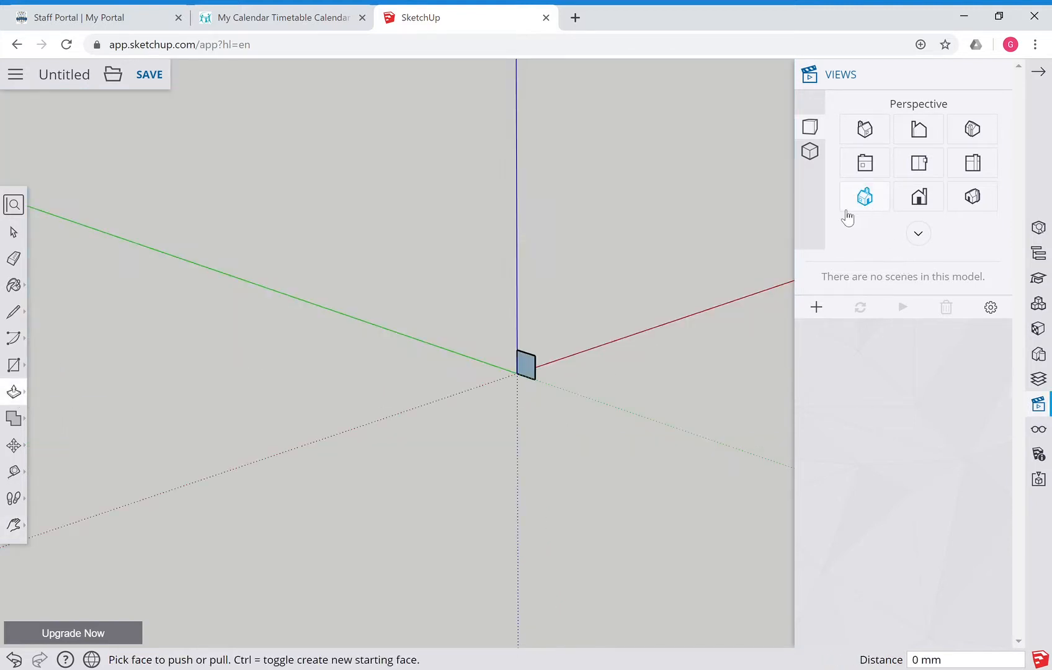
left_click(529, 369)
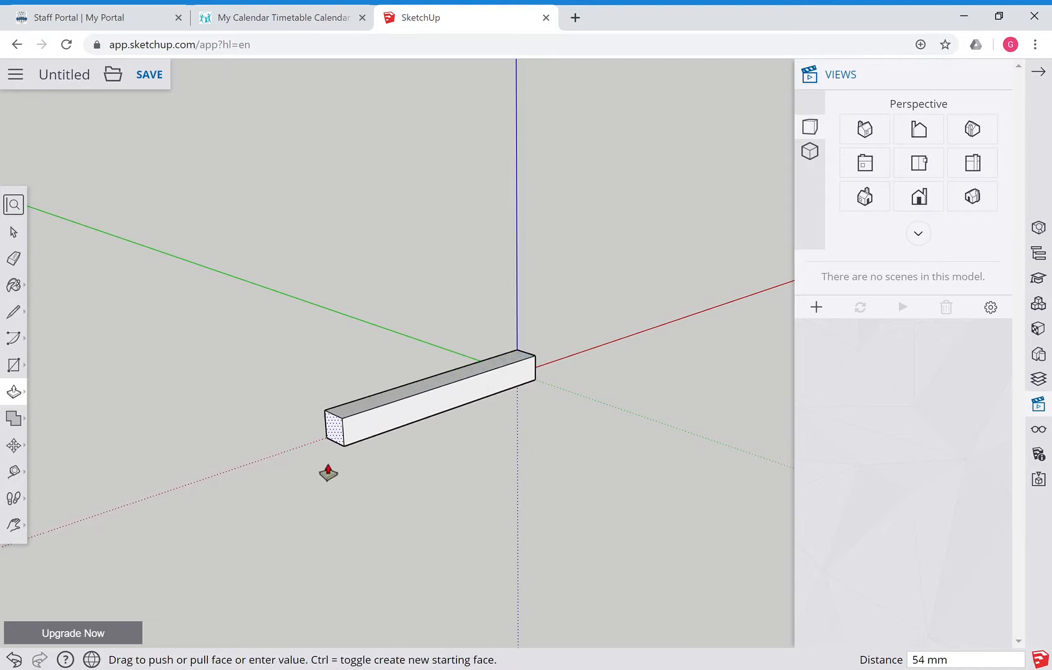
left_click(254, 498)
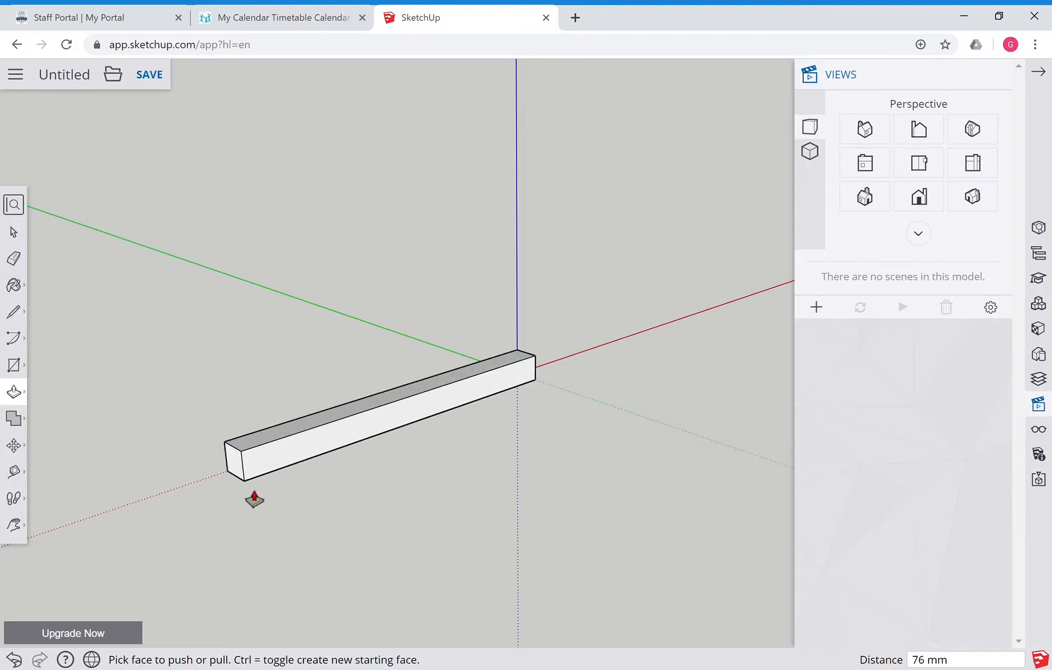
type("200")
key("Return")
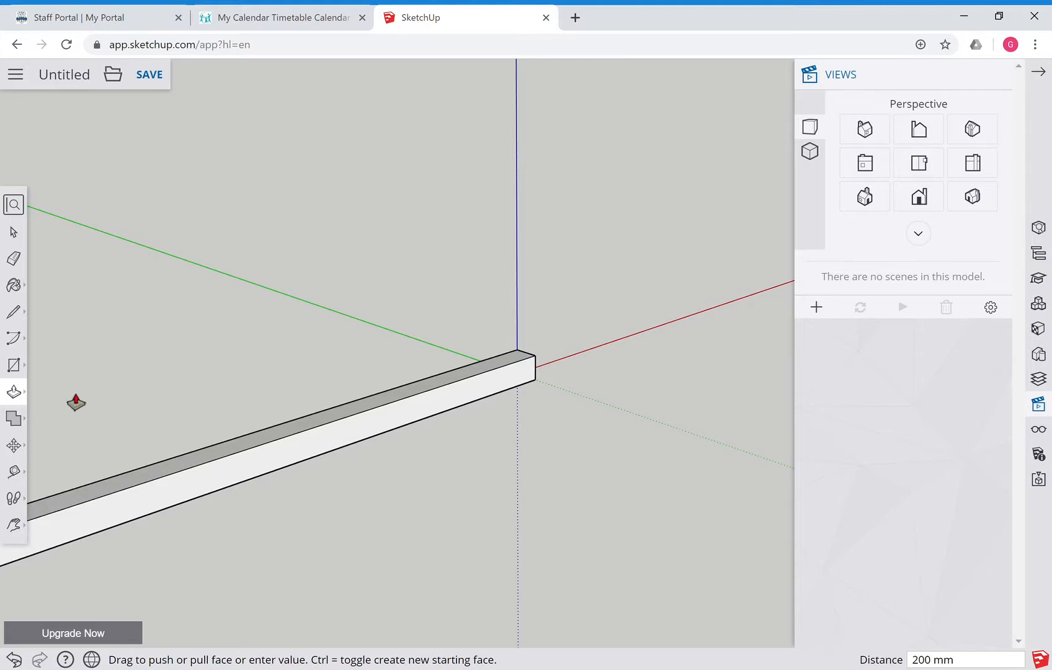
left_click(132, 512)
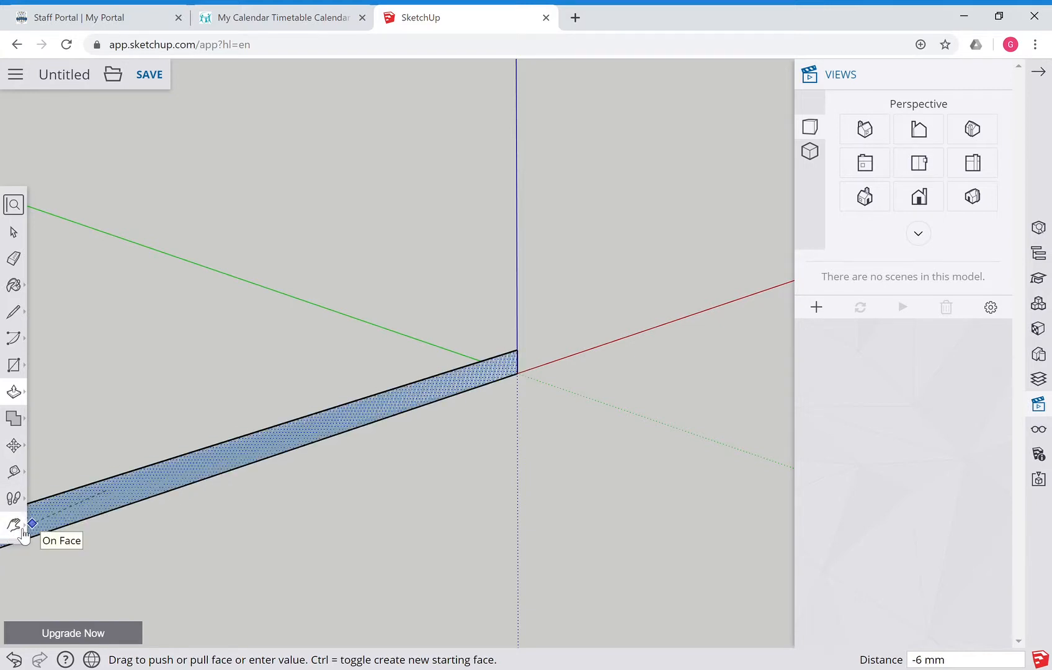
key("ctrl+z")
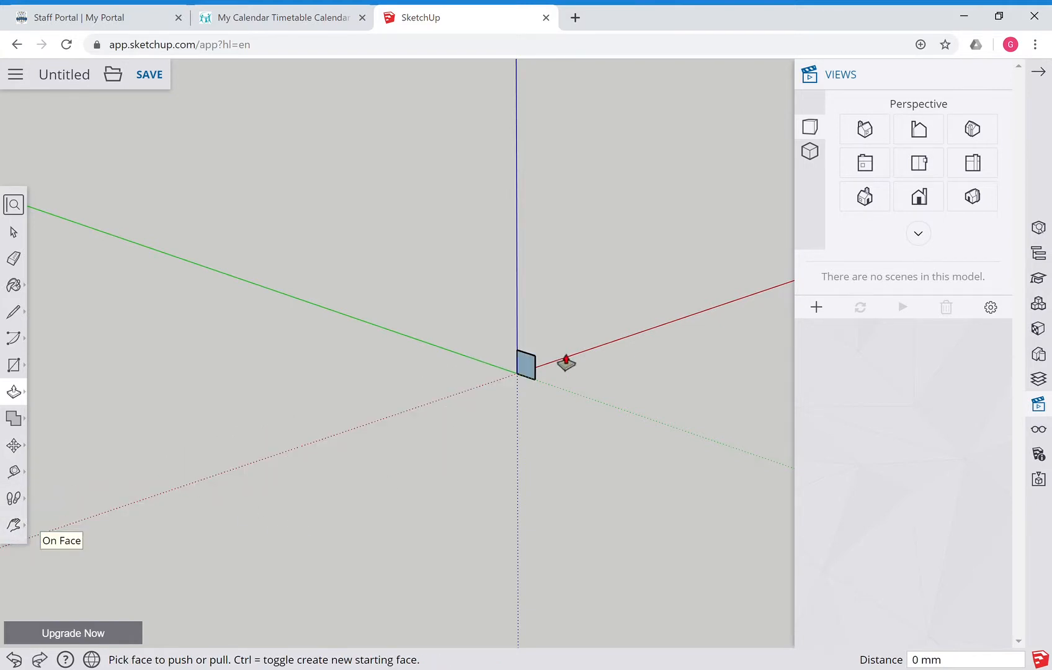
- Extrude the square face 200 mm along the red axis with Push/Pull to form a bar
left_click(527, 370)
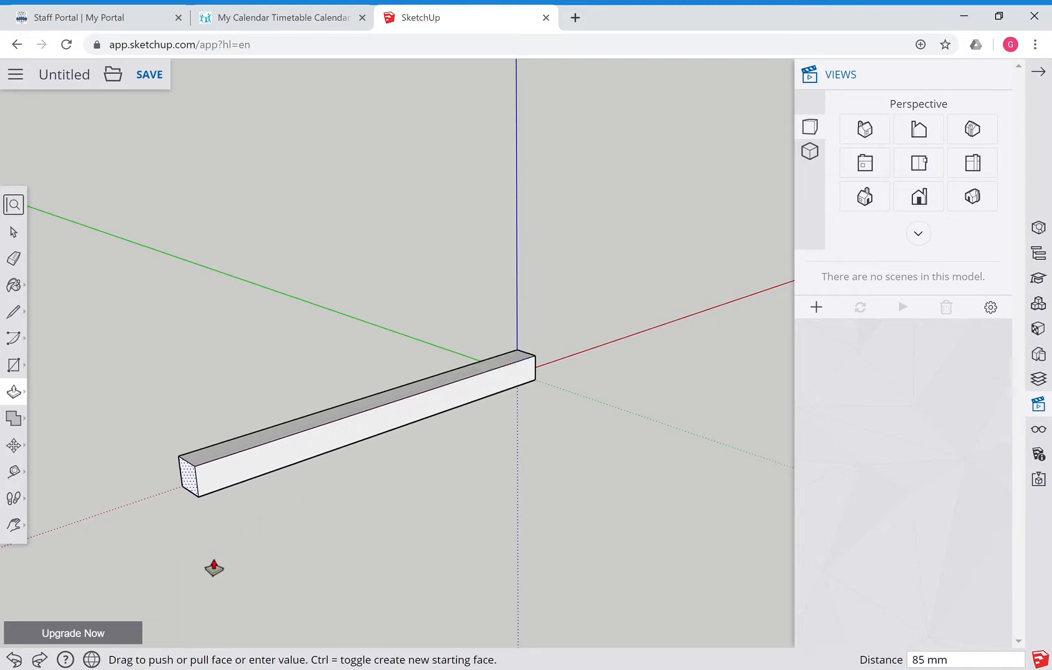
left_click(210, 594)
type("200")
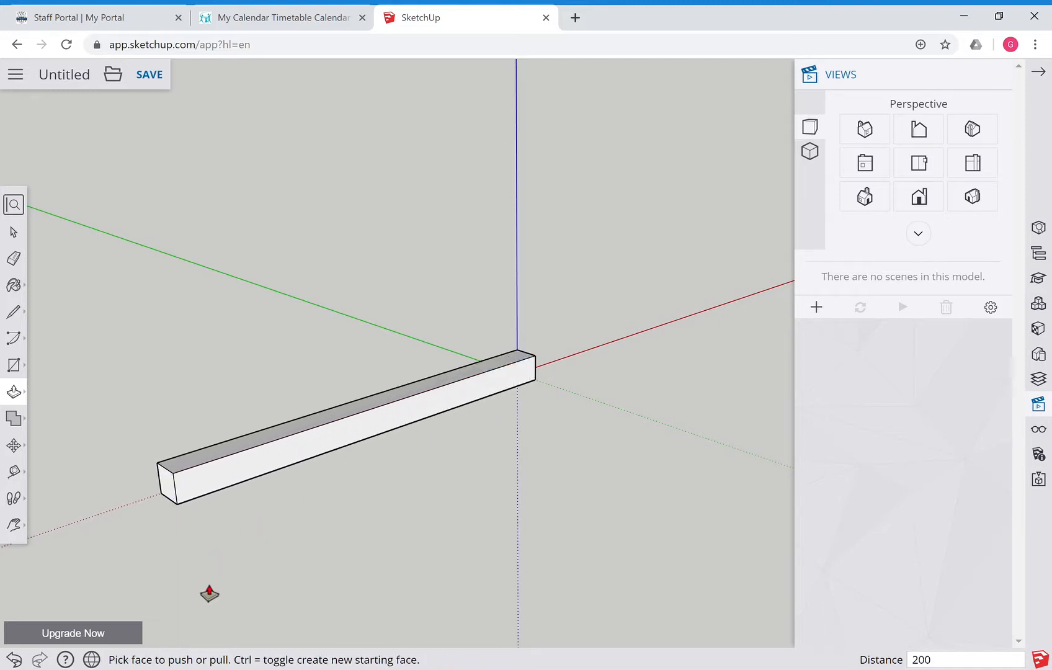
key("Return")
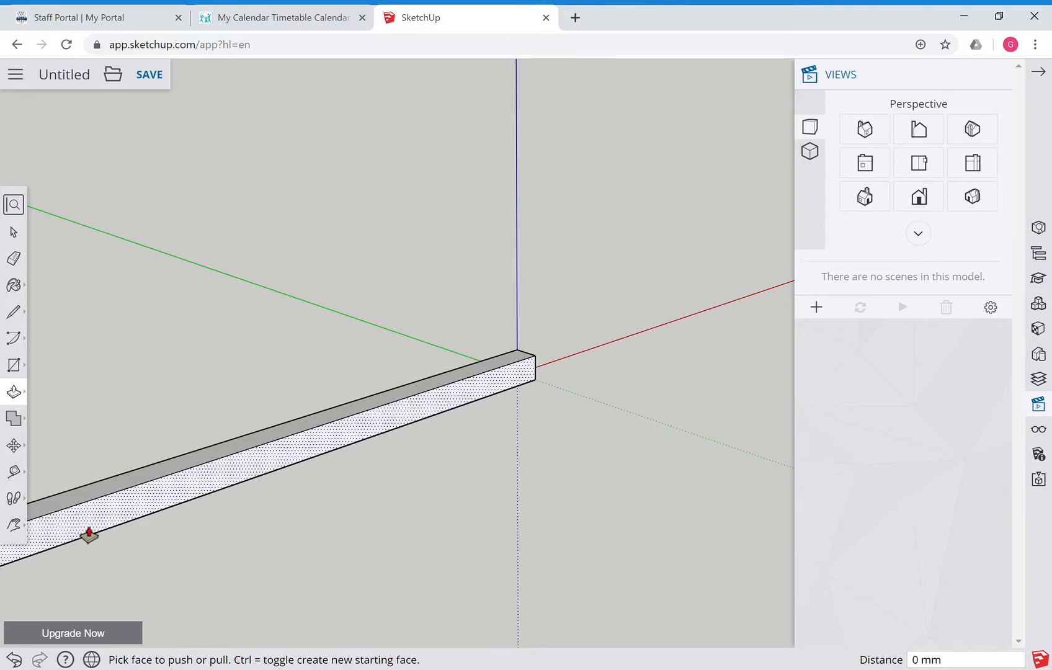
- Select all connected faces and edges of the 200 mm bar and make them a group
left_click(14, 531)
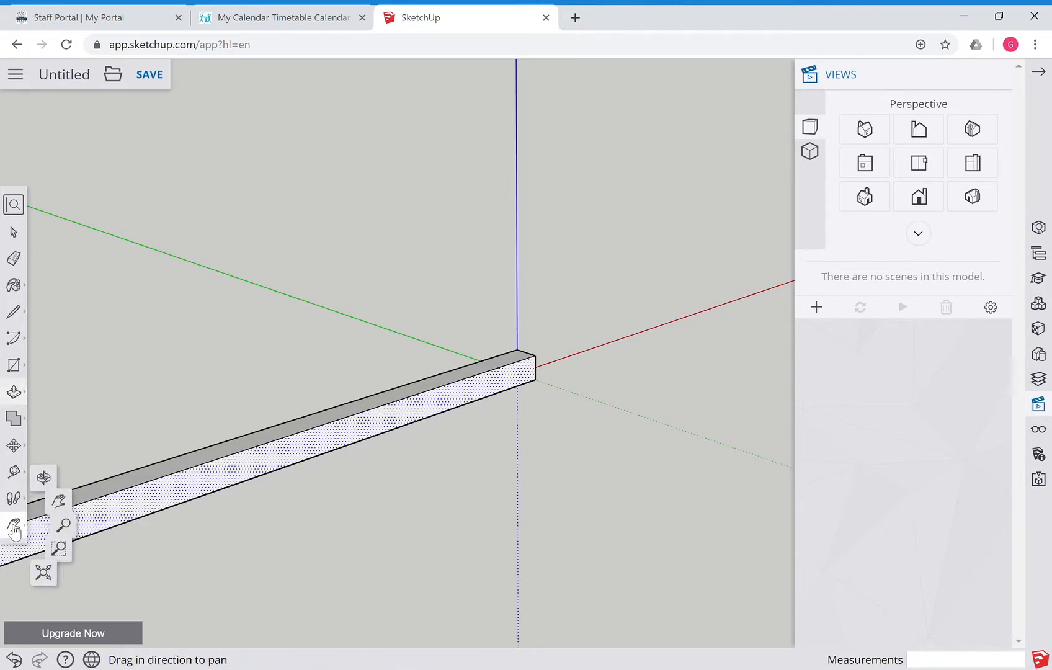
left_click_drag(291, 537, 798, 376)
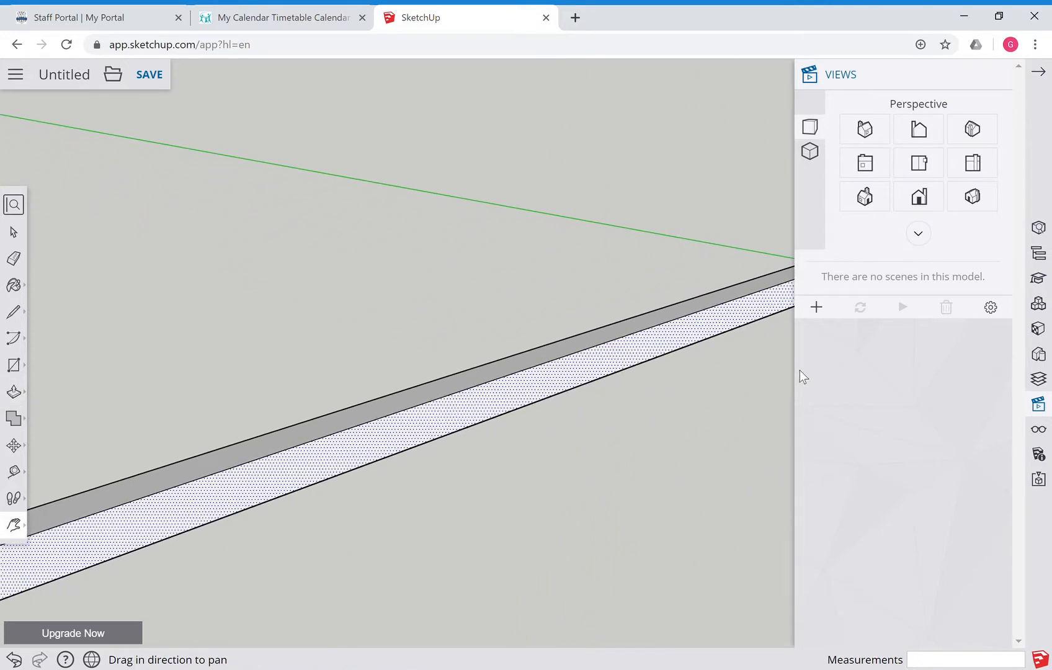
left_click(15, 525)
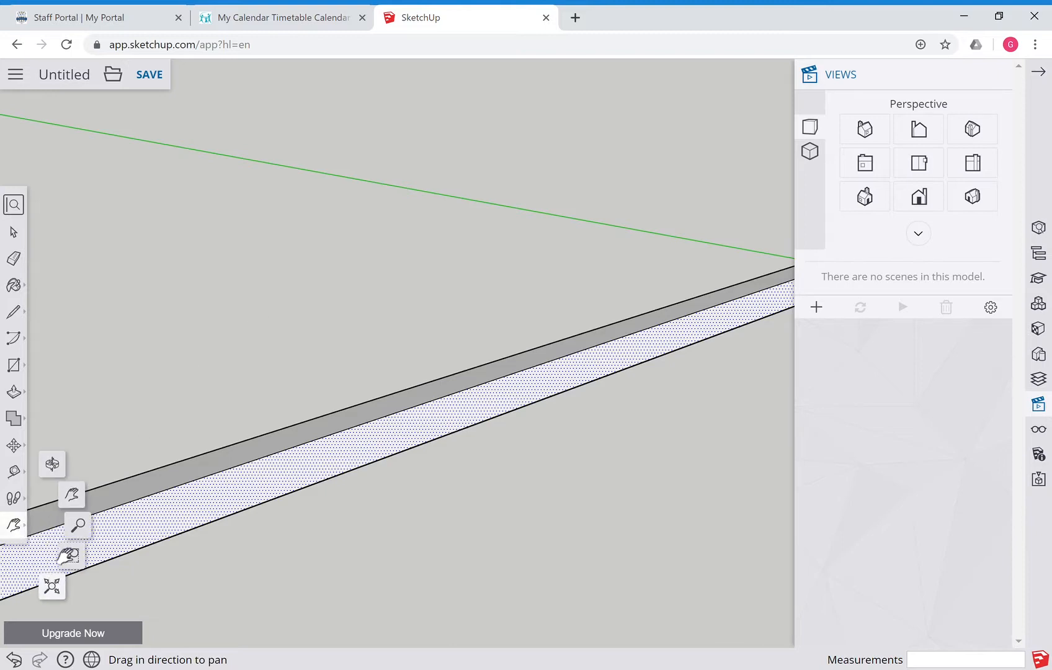
left_click(52, 463)
left_click_drag(665, 561, 395, 488)
scroll(395, 488, "up", 3)
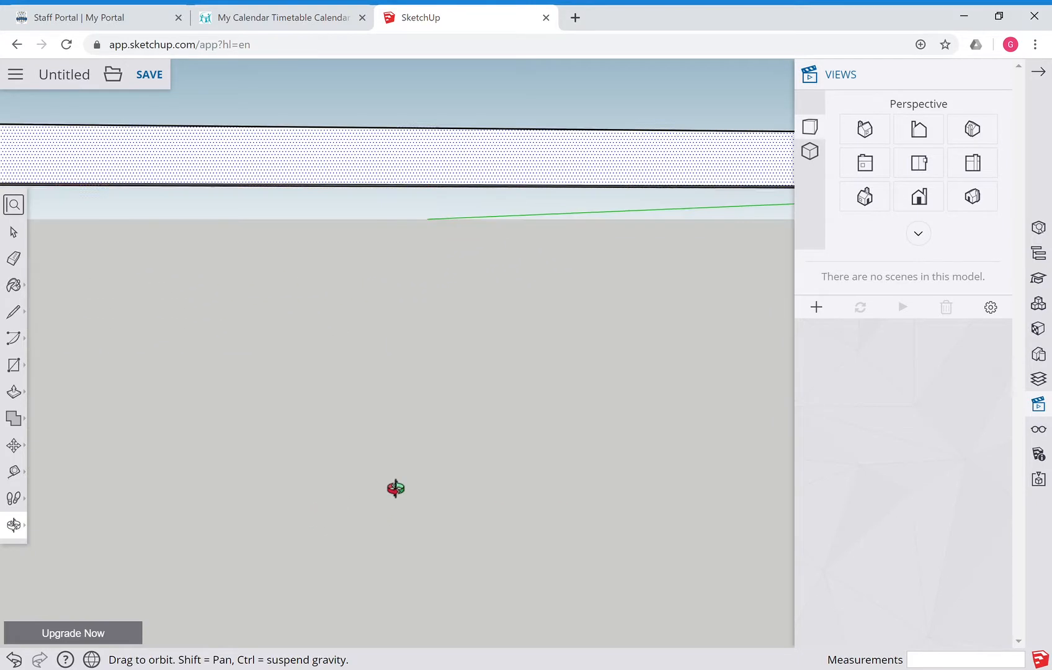
scroll(396, 488, "down", 6)
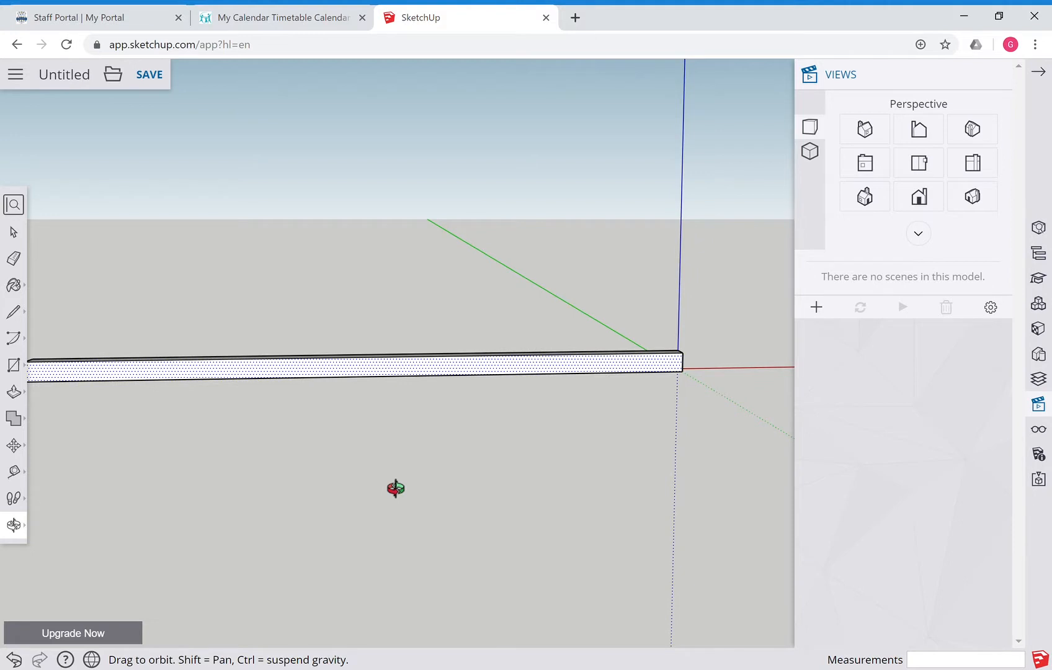
scroll(396, 488, "down", 3)
scroll(396, 488, "up", 2)
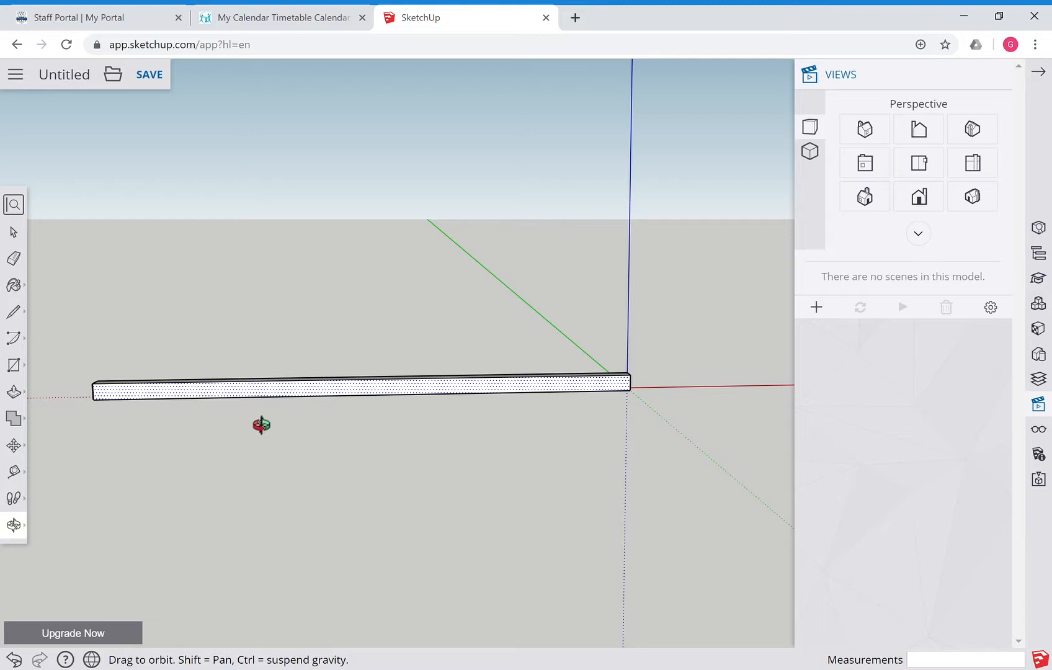
left_click(10, 228)
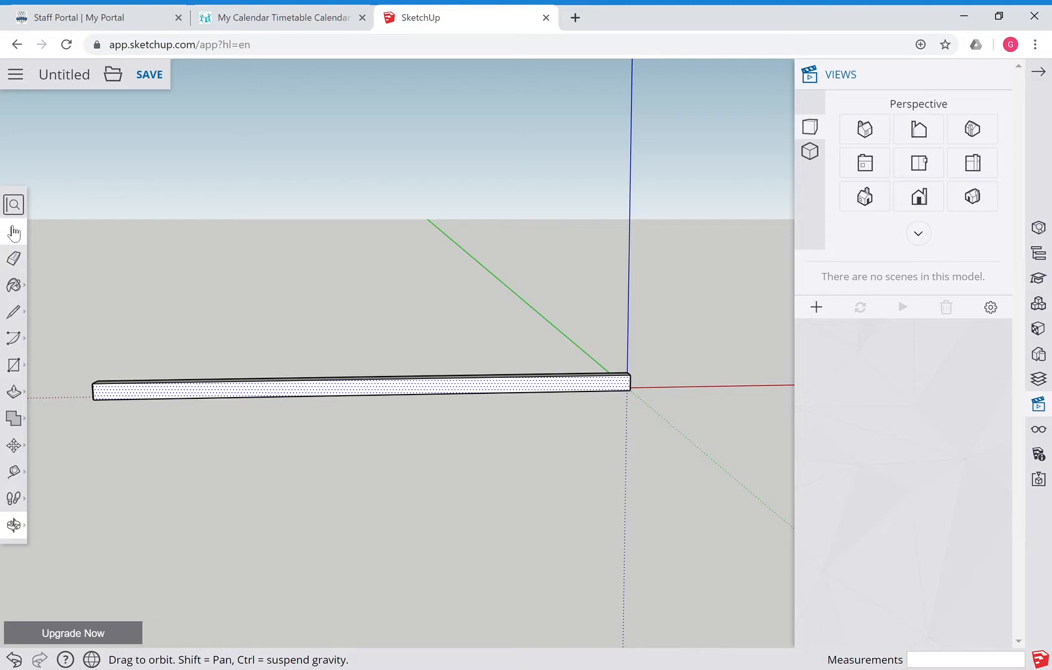
triple_click(184, 395)
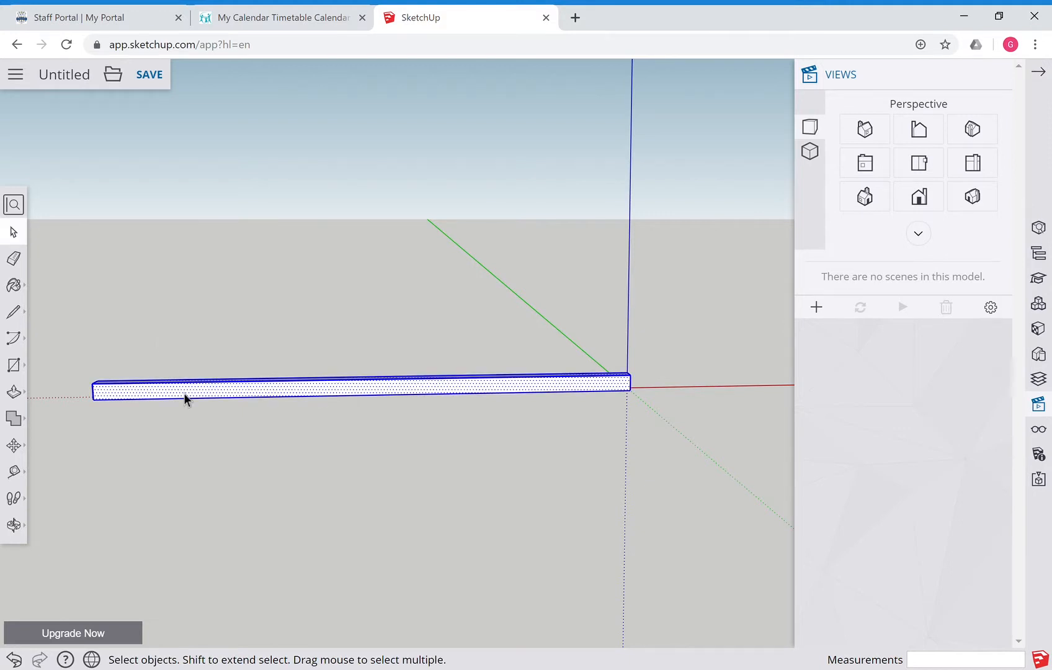
right_click(184, 393)
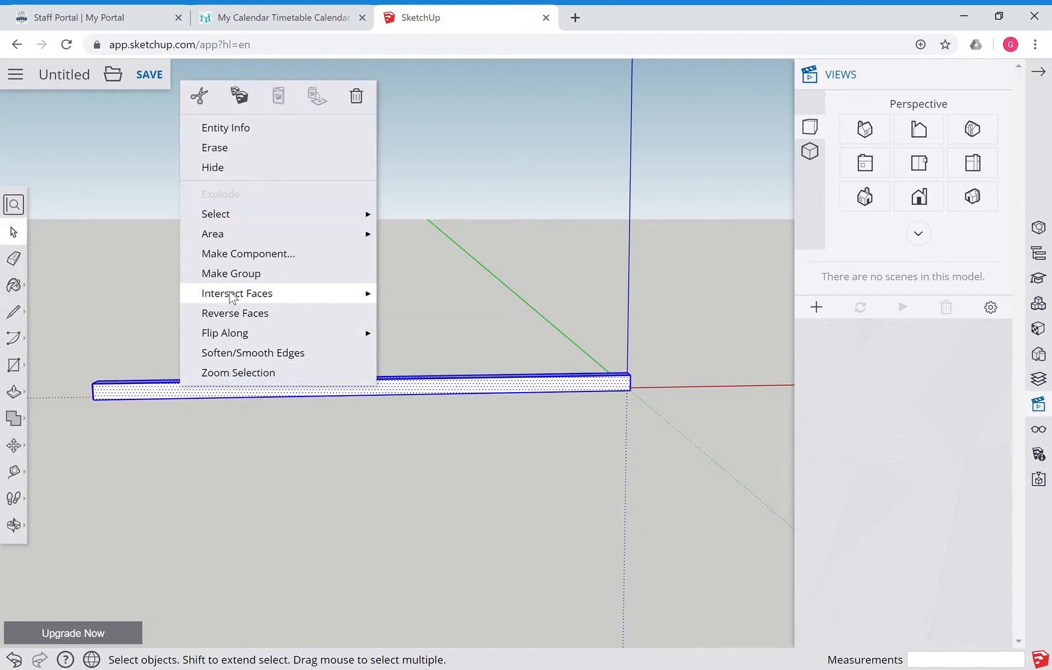
left_click(233, 274)
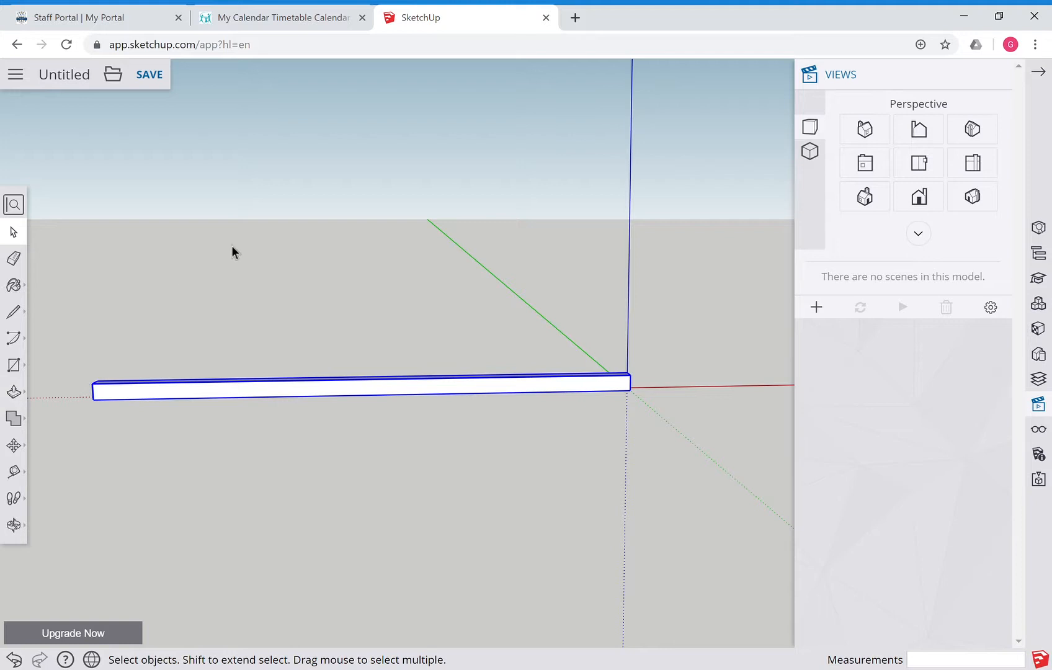
- In the left-side perspective view, draw a 6 mm by 6 mm vertical square beside the bar's end, along the green axis
left_click(13, 365)
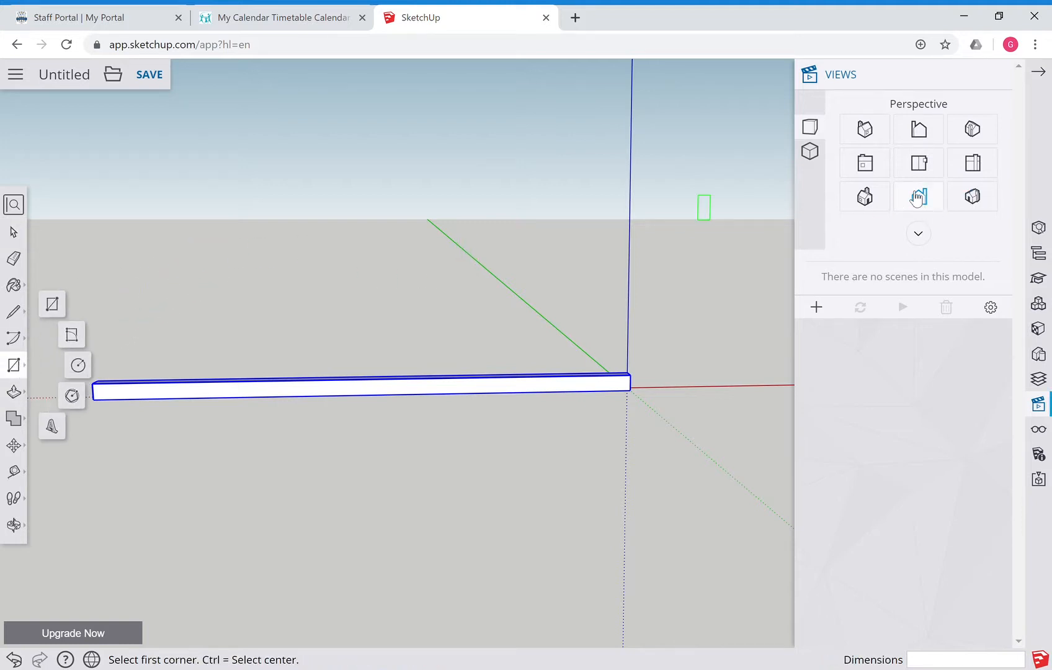
left_click(865, 163)
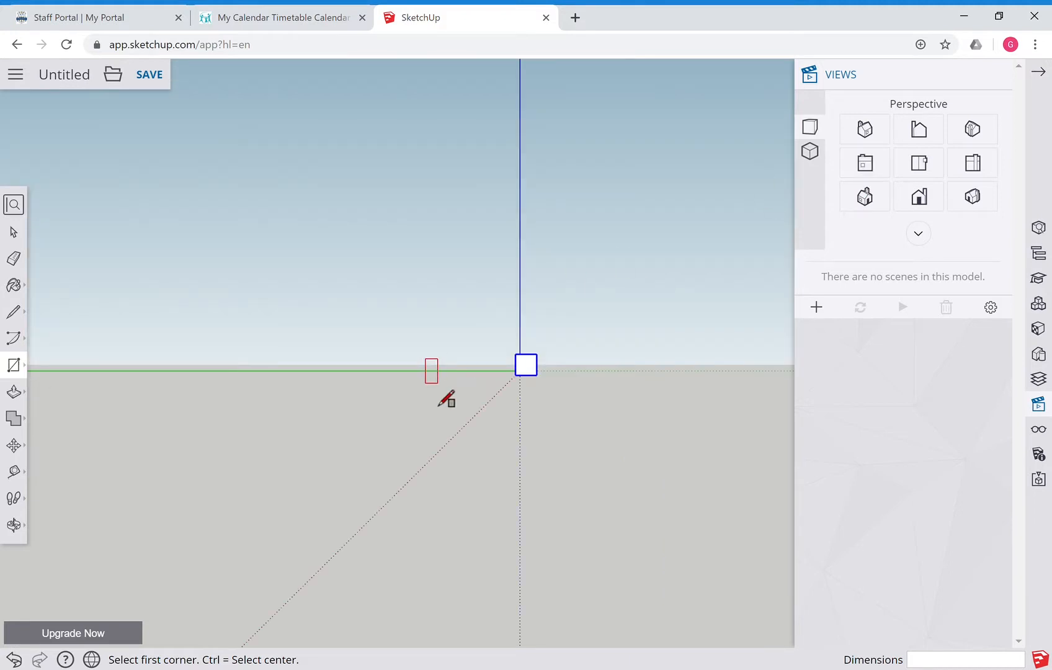
left_click(425, 386)
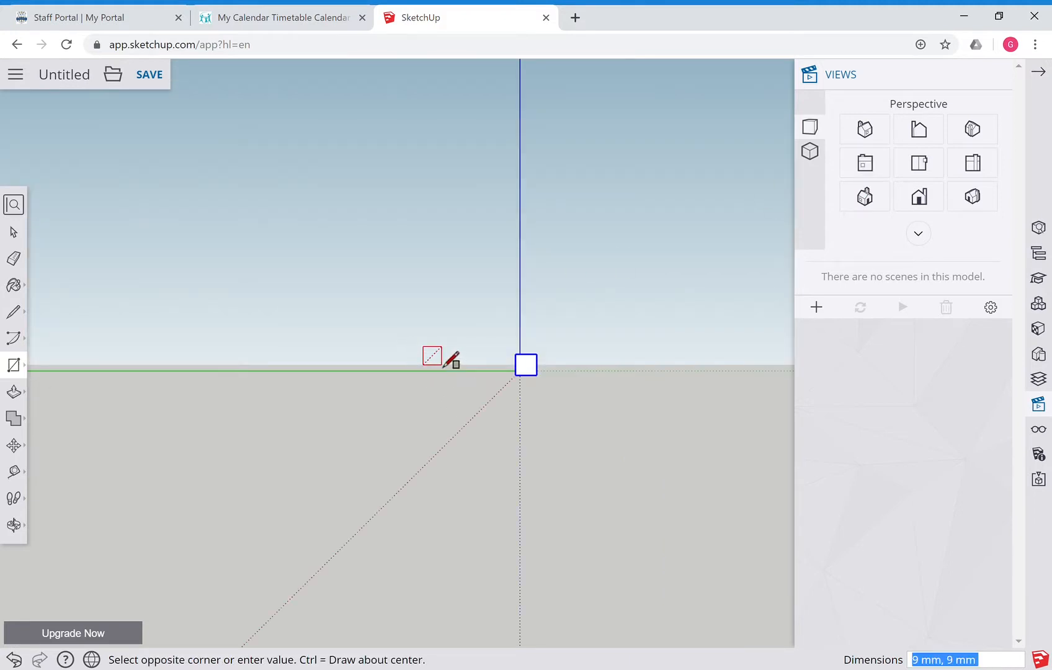
left_click(441, 366)
type("6,")
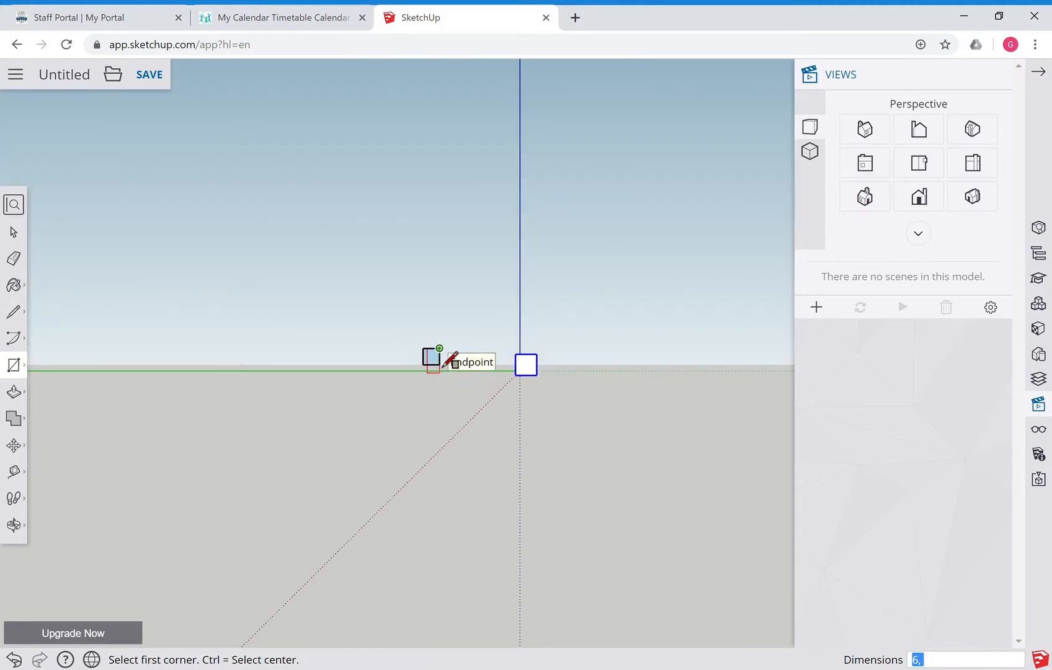
type("6")
key("Return")
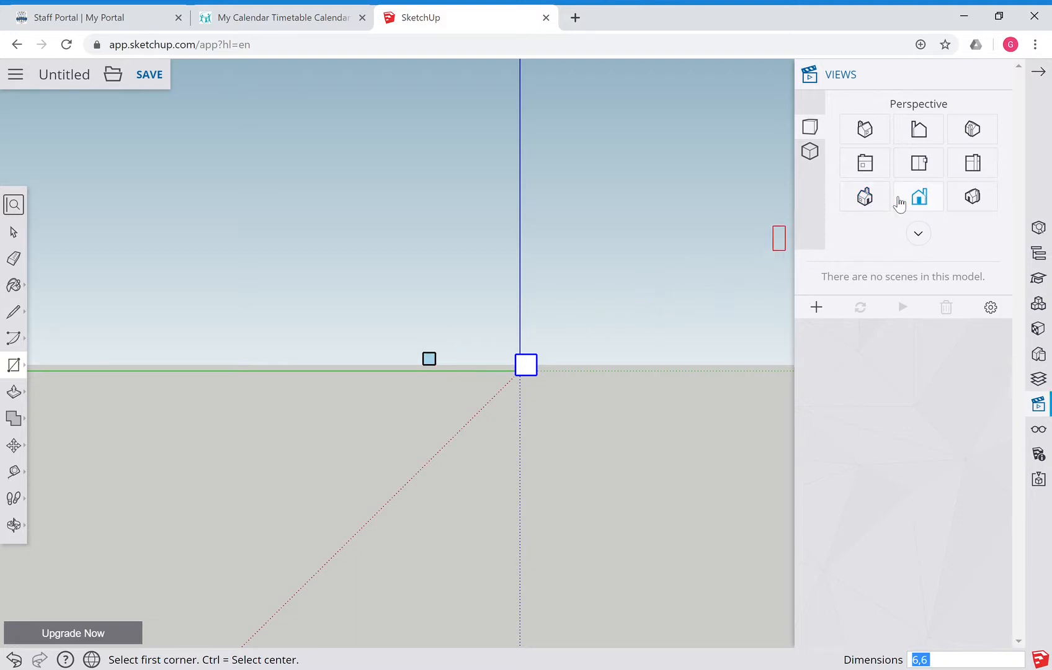
- Switch to the front-left isometric perspective view and extrude the second square 200 mm parallel to the first bar with Push/Pull
left_click(873, 198)
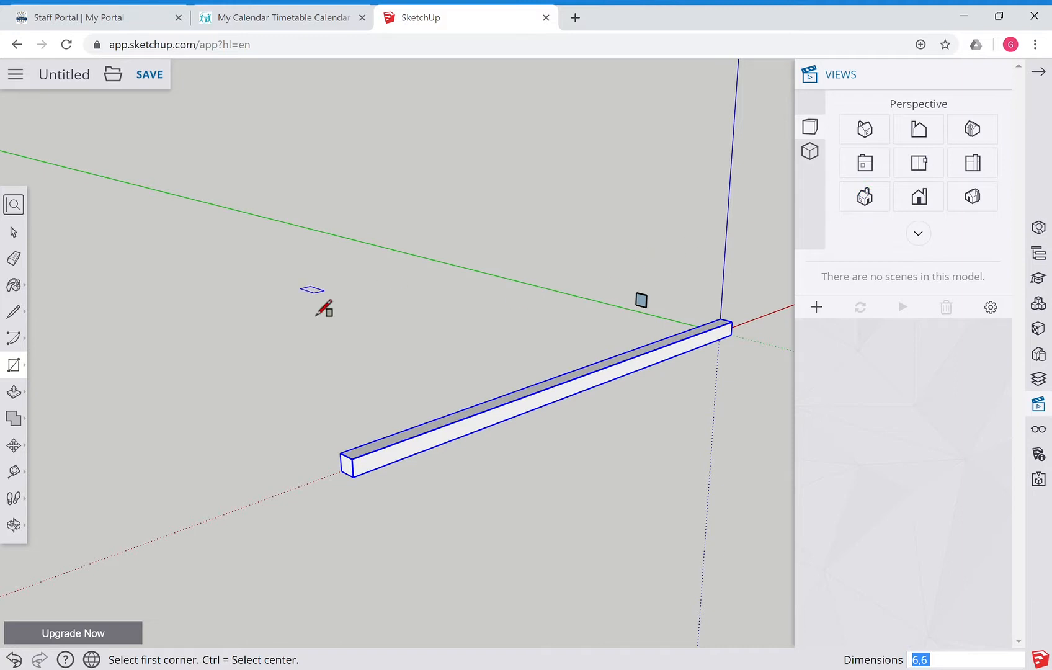
left_click(14, 391)
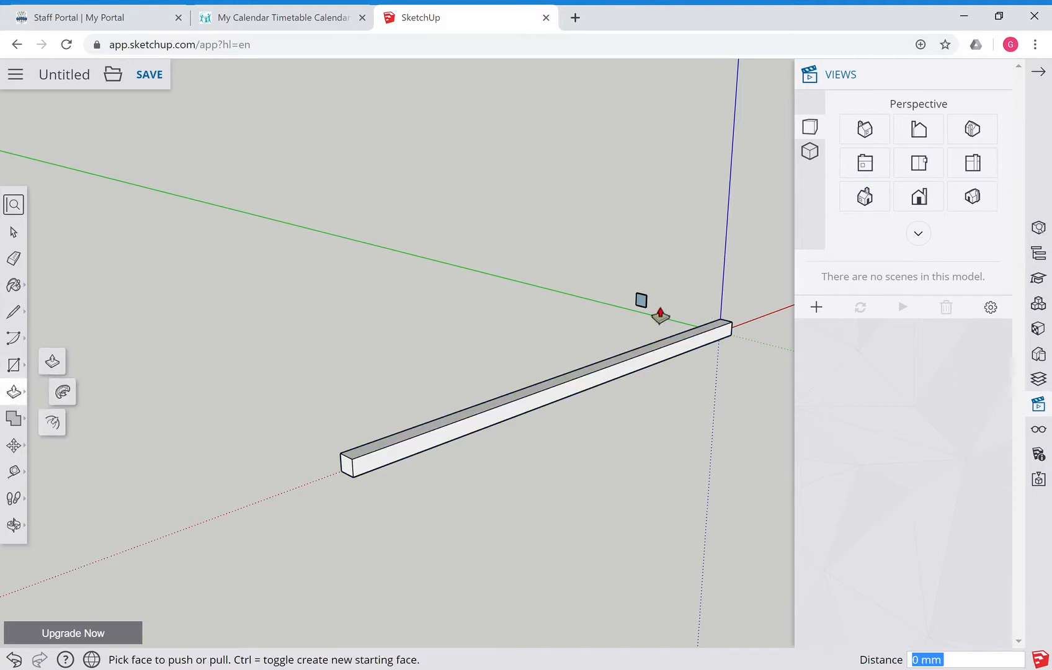
left_click_drag(642, 301, 297, 476)
type("200")
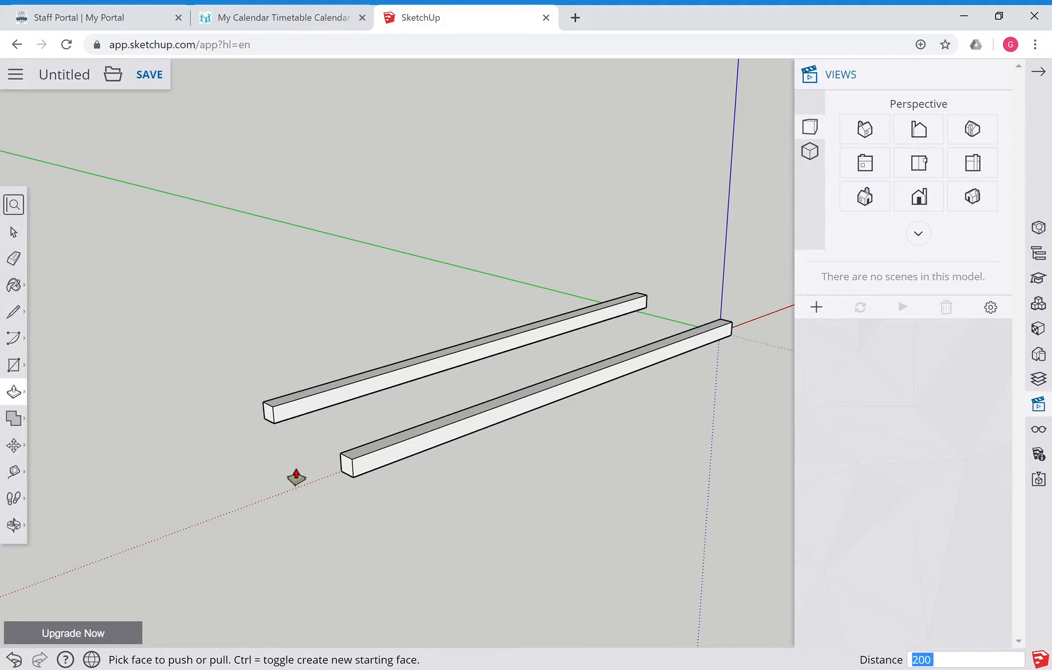
key("Return")
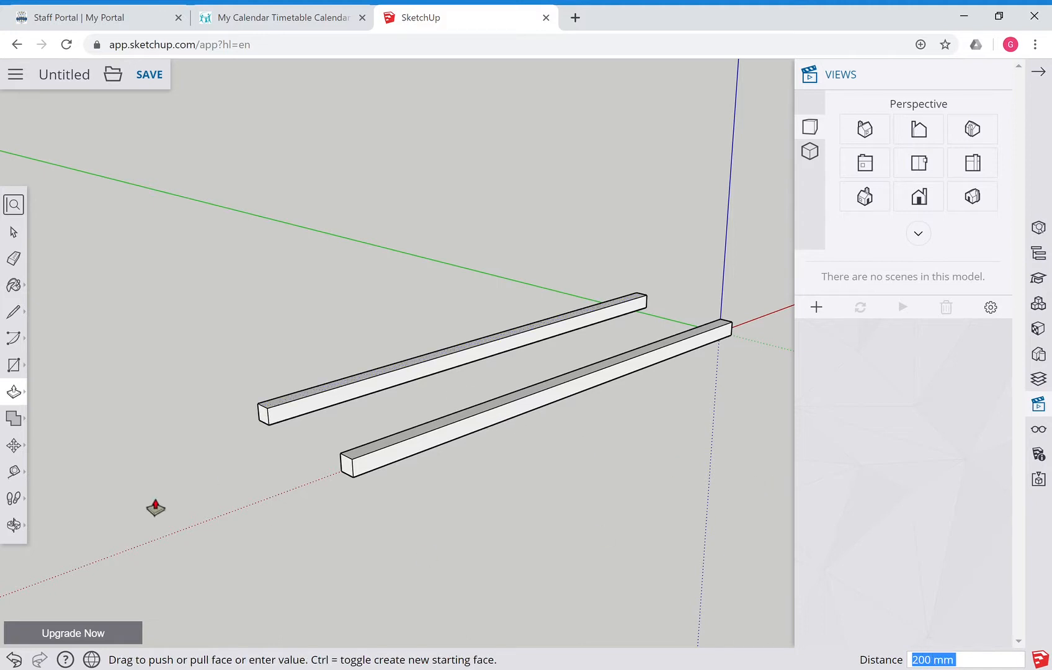
- Make the whole second bar a group and check both bars by selecting each one in turn
left_click(13, 231)
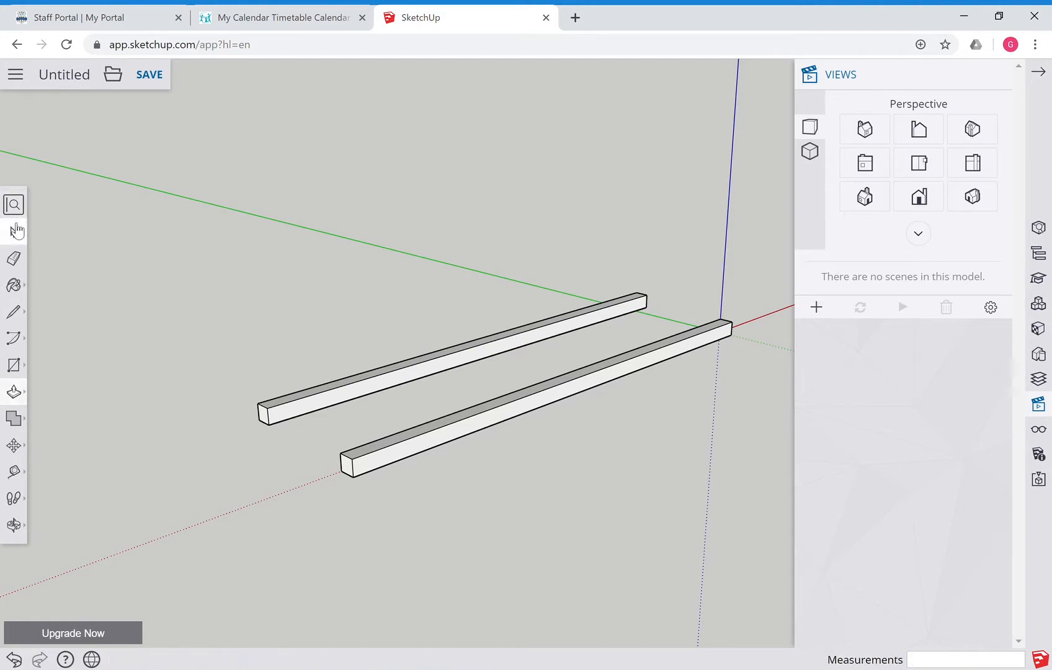
triple_click(318, 403)
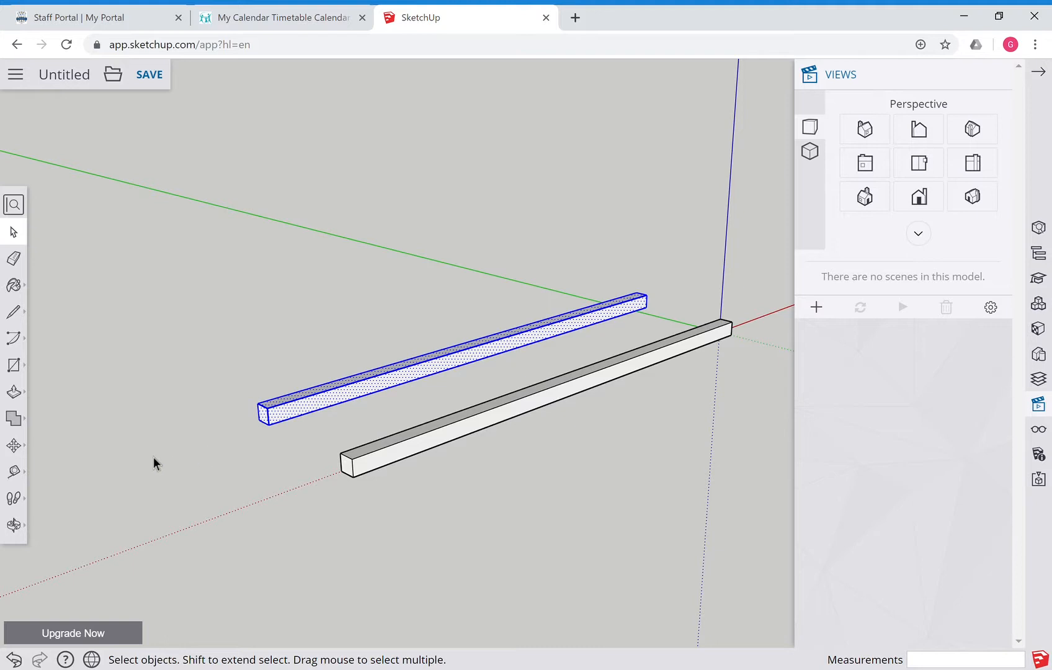
right_click(293, 418)
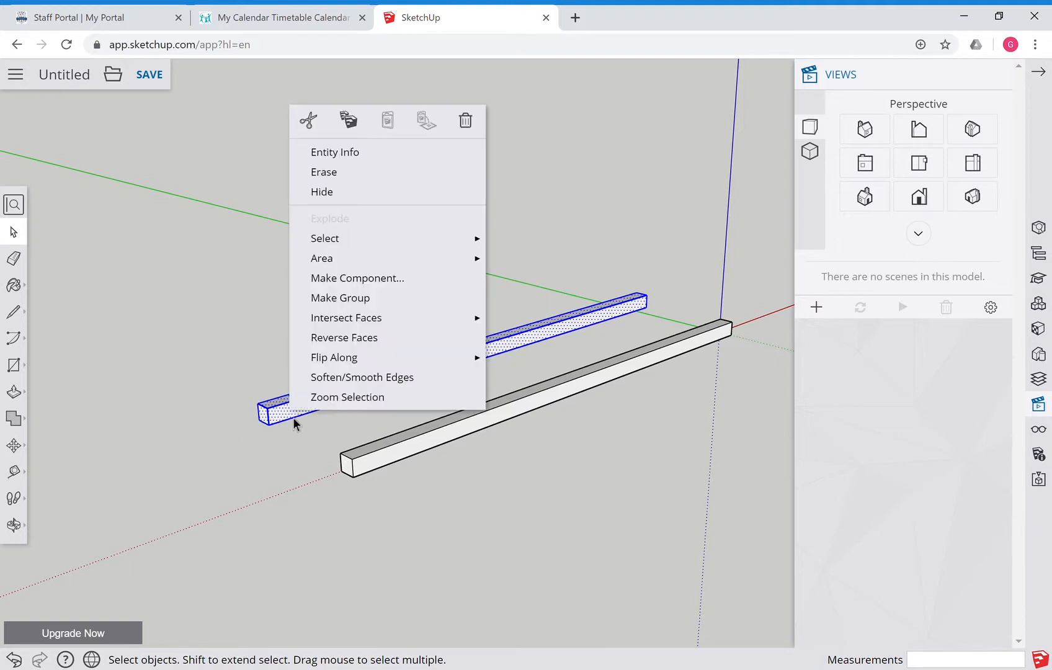
left_click(341, 298)
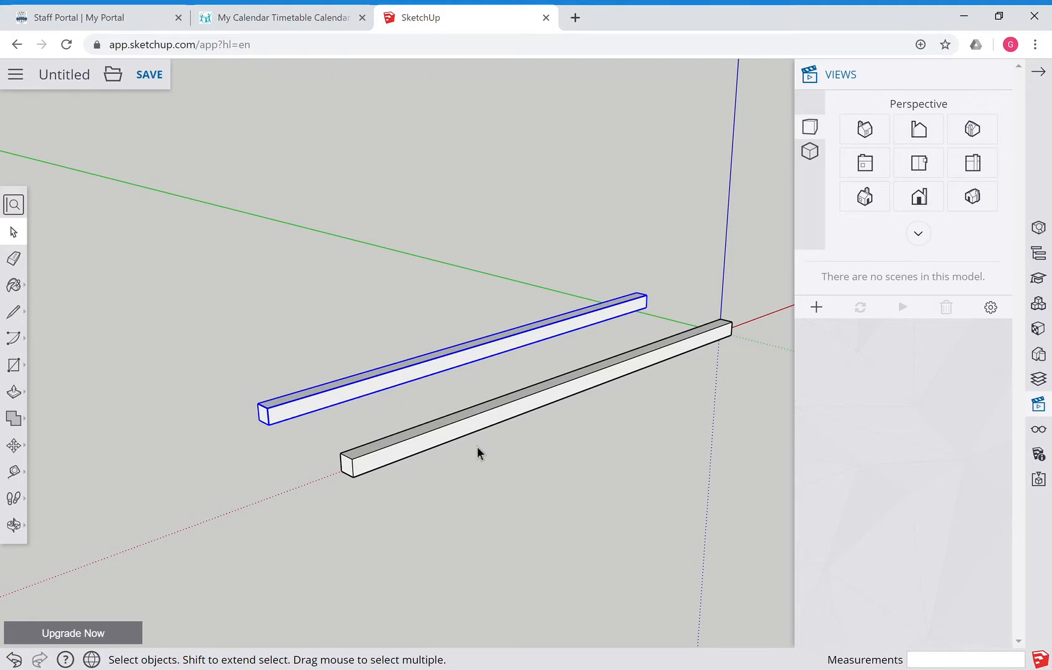
left_click(387, 468)
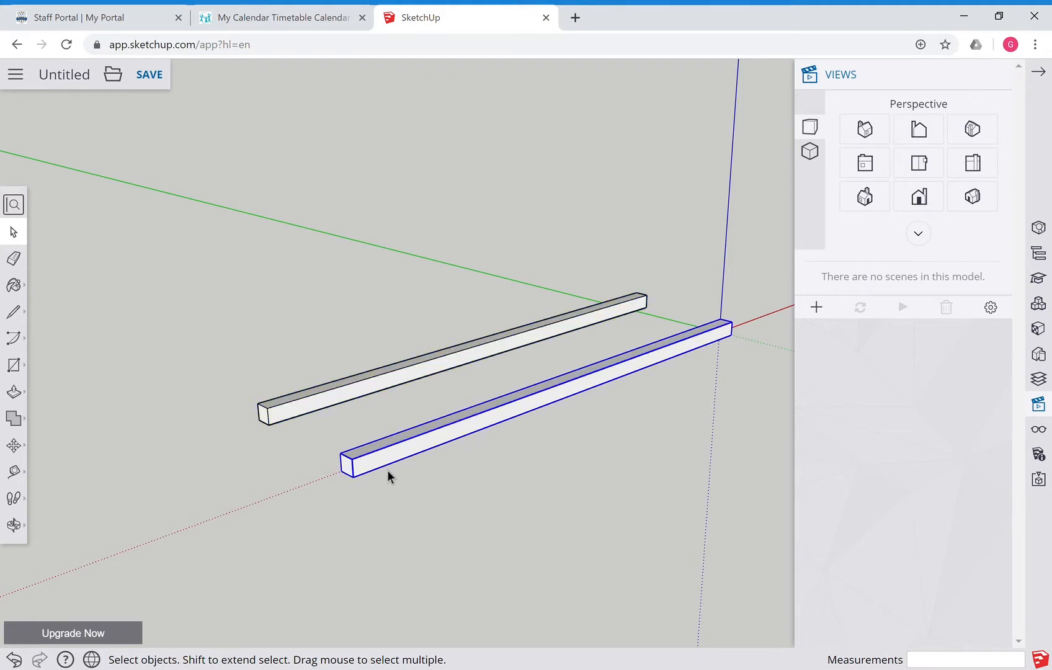
left_click(318, 410)
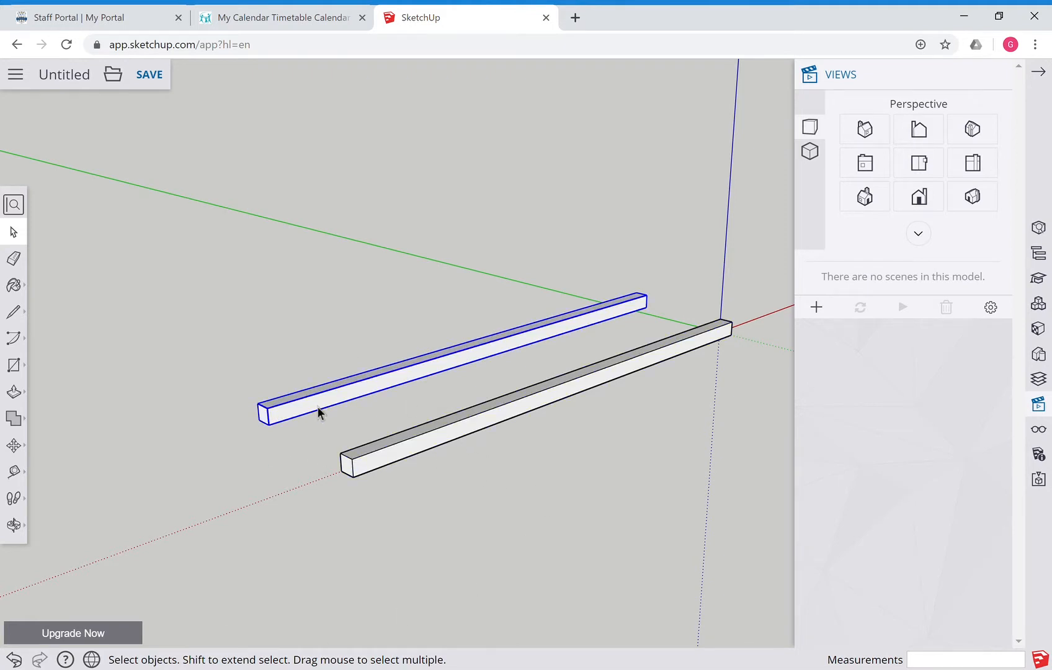
left_click(387, 461)
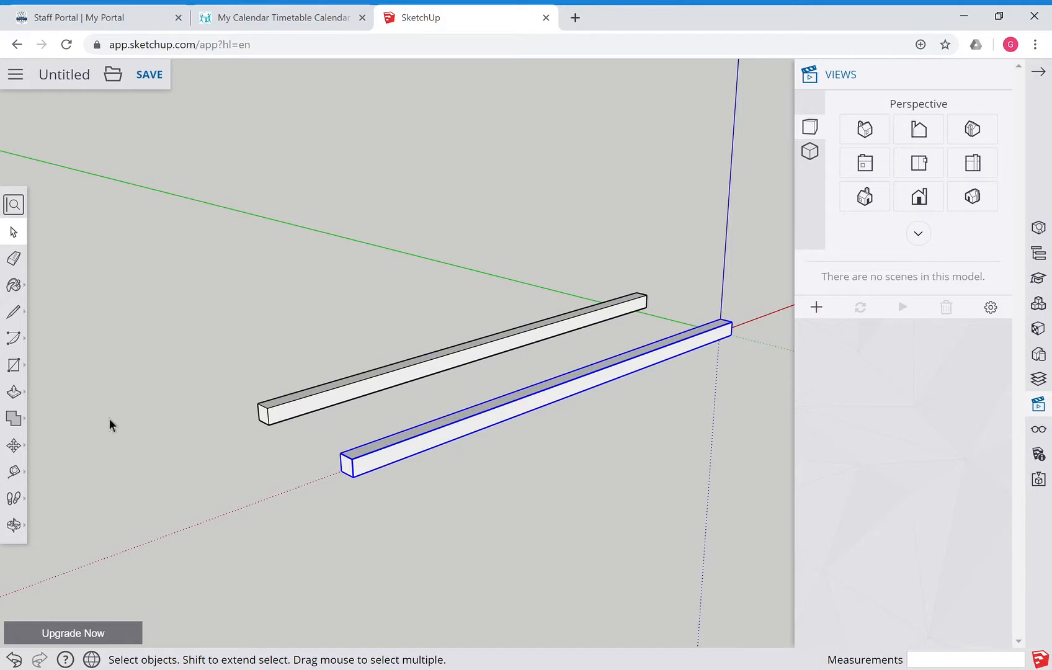
- Open the group of the bar at the origin for editing
left_click(13, 525)
left_click_drag(413, 554, 78, 423)
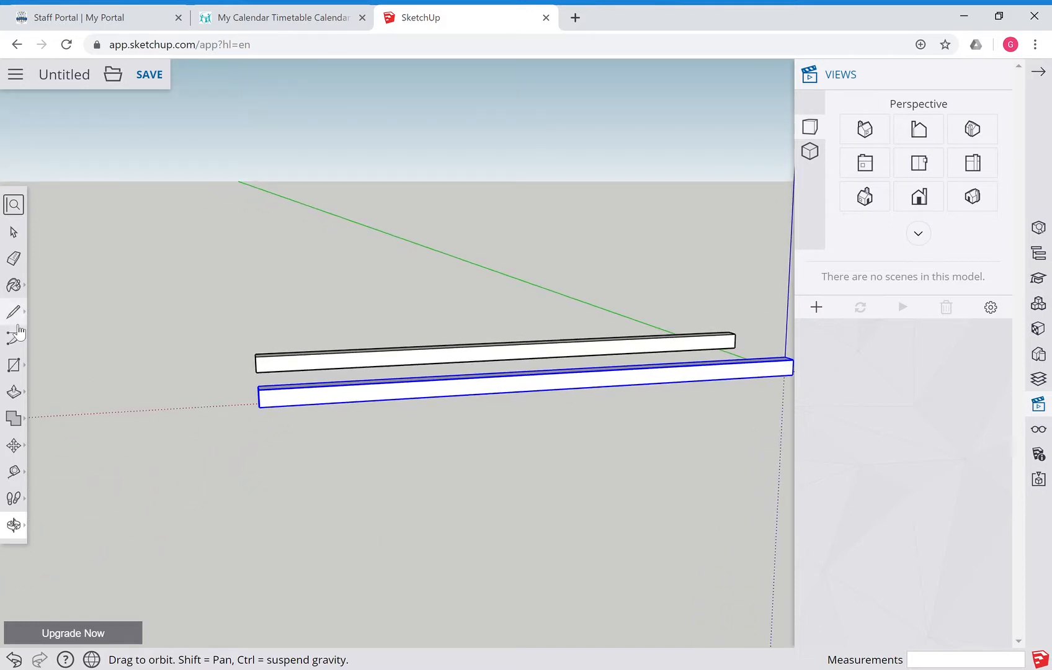
left_click(13, 232)
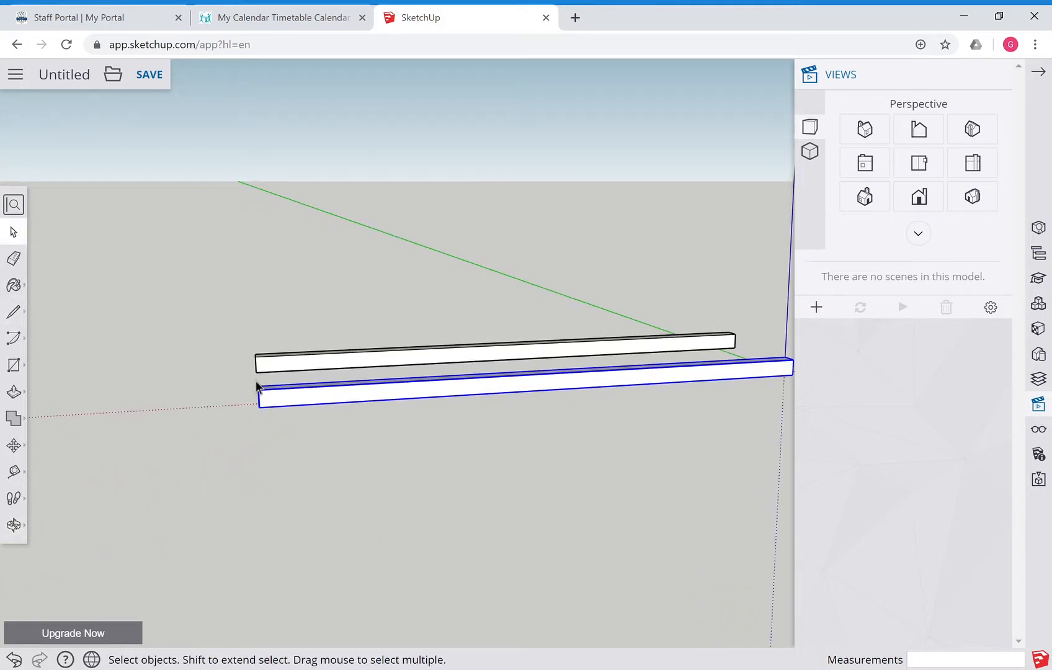
double_click(301, 406)
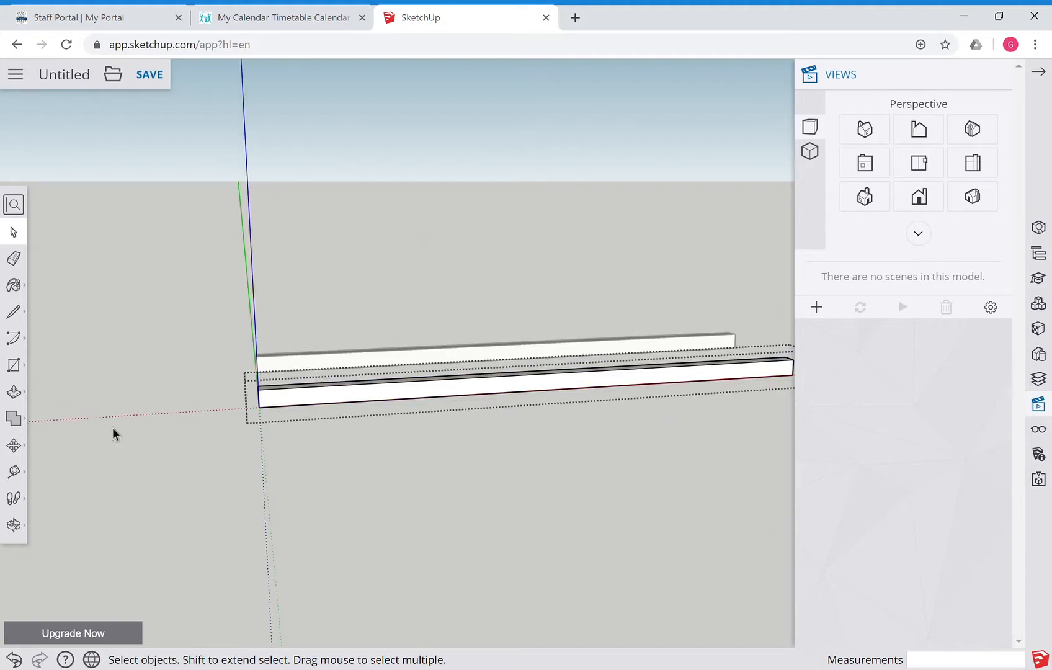
- Draw a slanted line about 7 mm long across the bar's front face, from lower to upper edge, near the end away from the origin
left_click(13, 309)
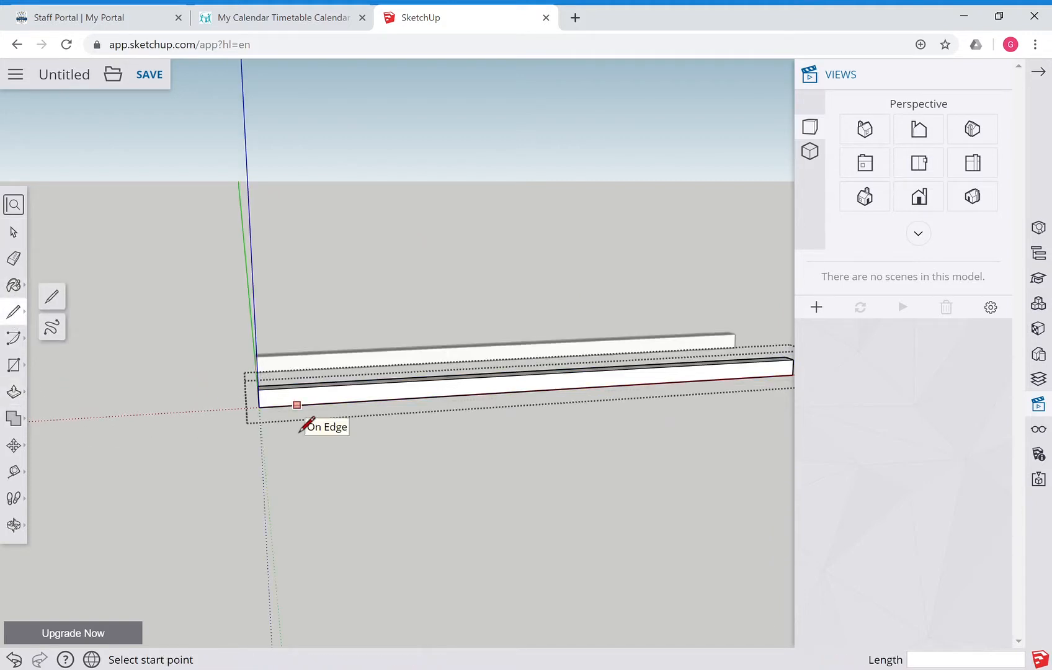
left_click(297, 406)
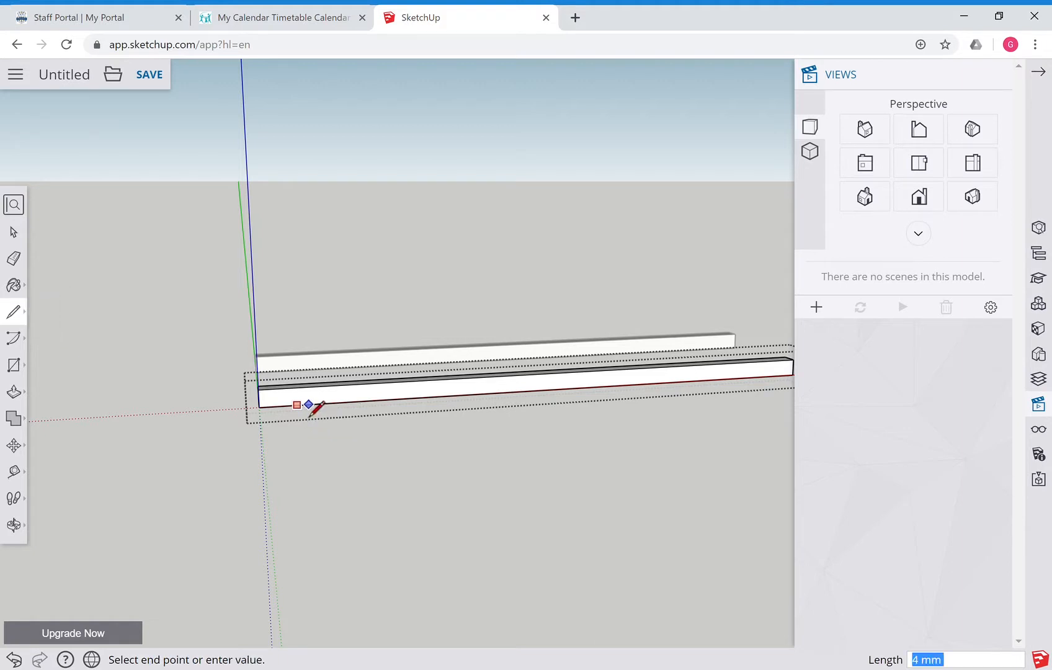
left_click(308, 413)
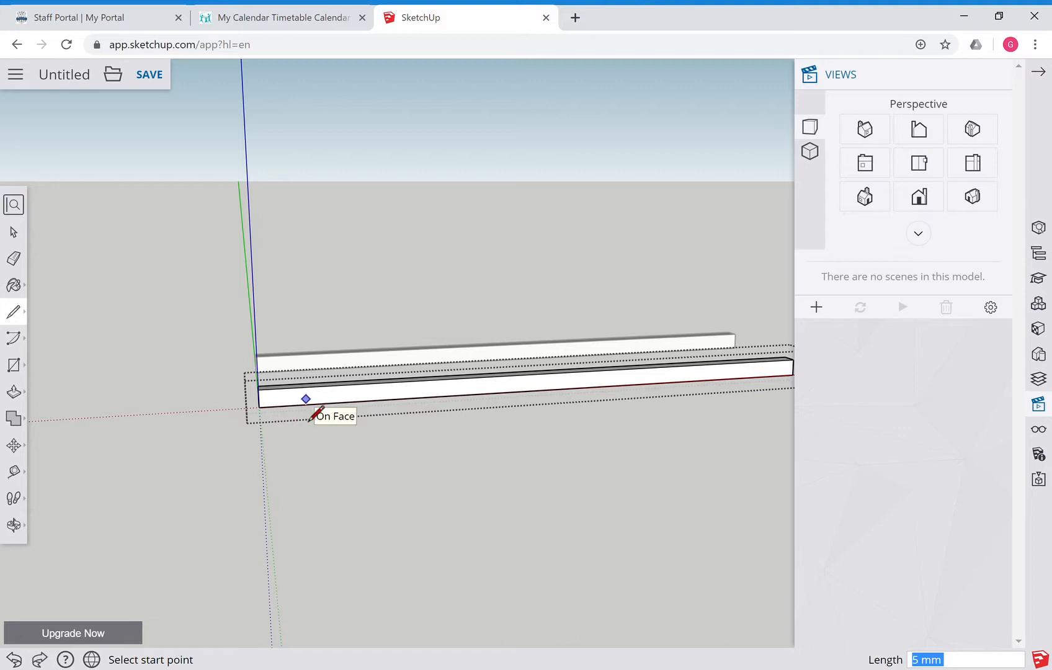
scroll(309, 420, "up", 5)
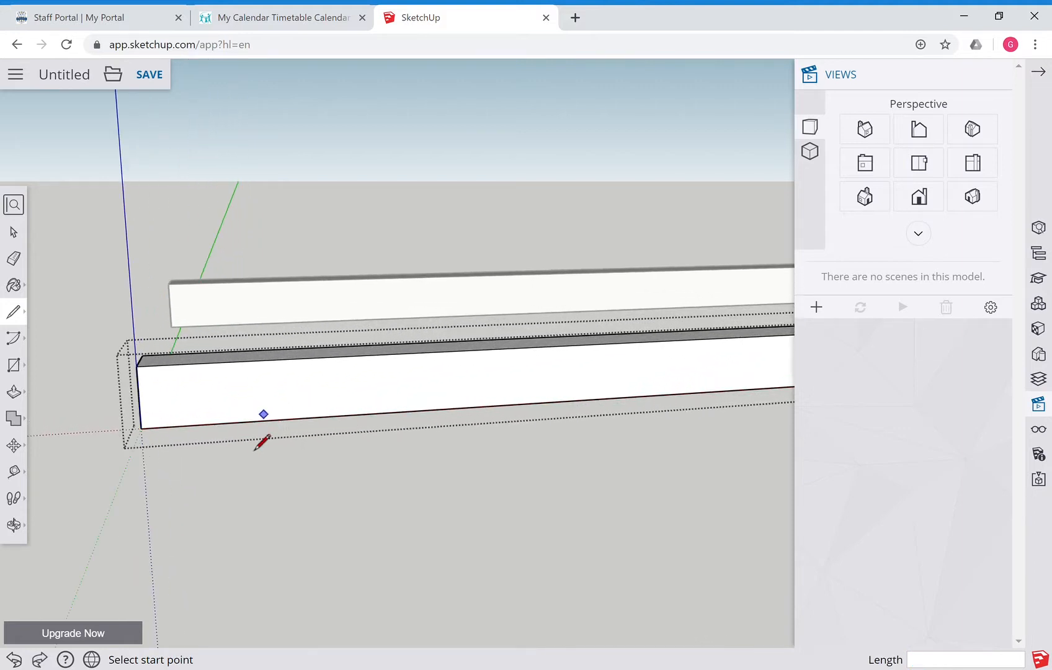
left_click(247, 422)
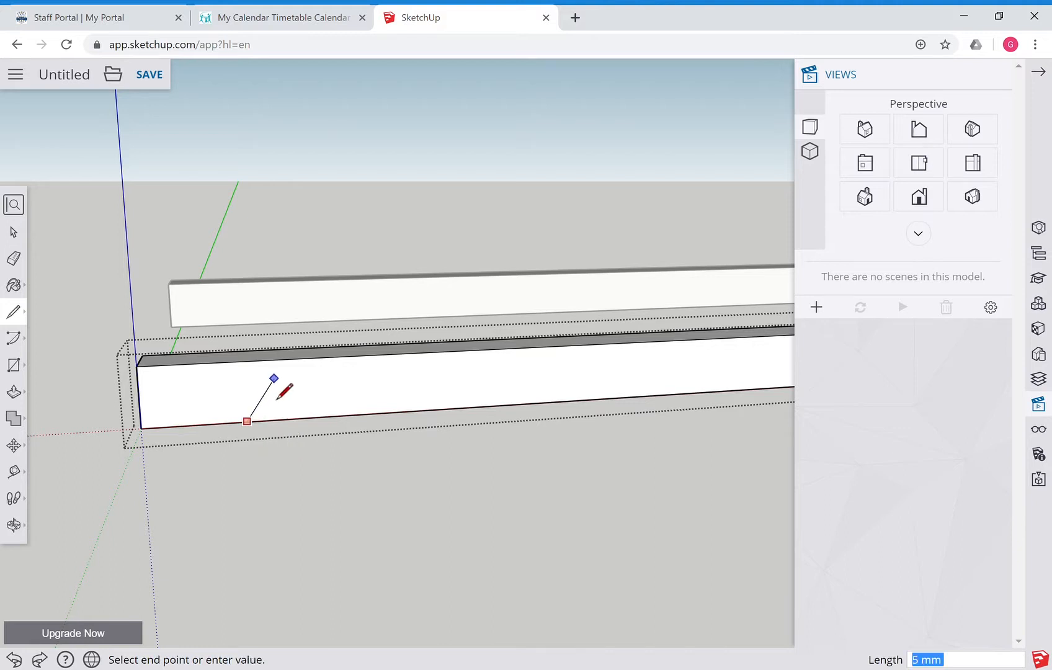
left_click(281, 361)
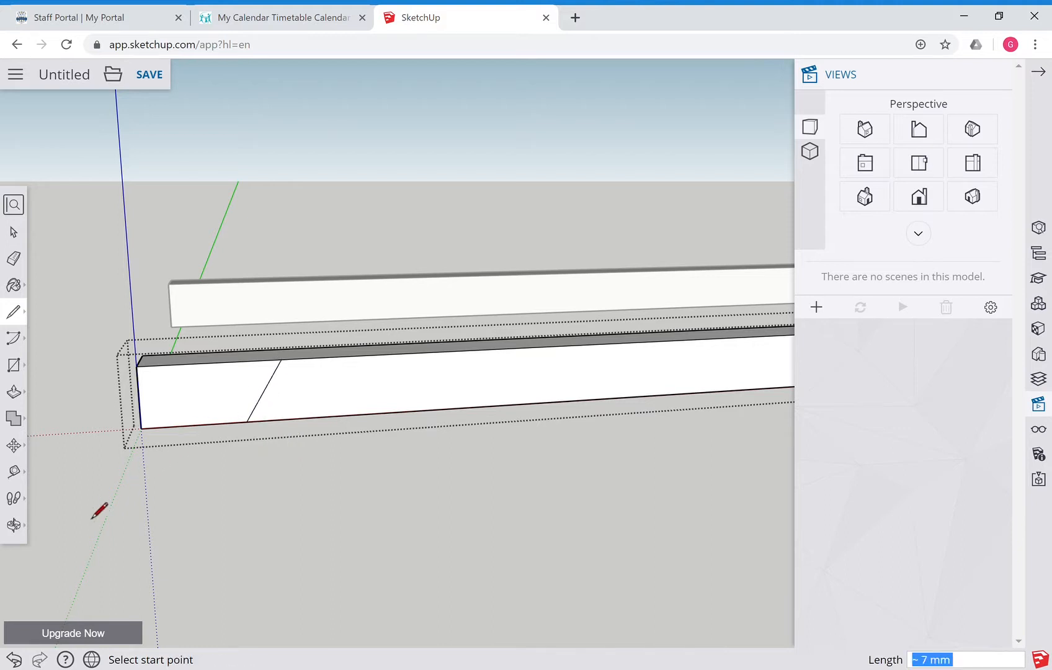
- Try cutting off the bar's end at the slanted line by pushing the end section 6 mm through with Push/Pull
left_click(14, 392)
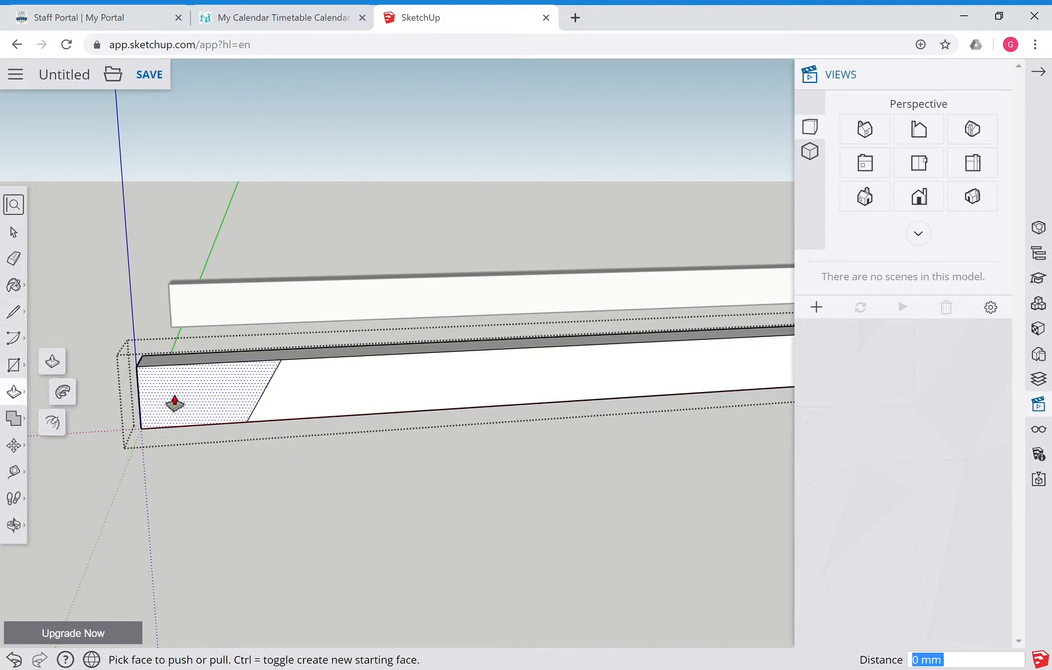
left_click_drag(175, 403, 199, 370)
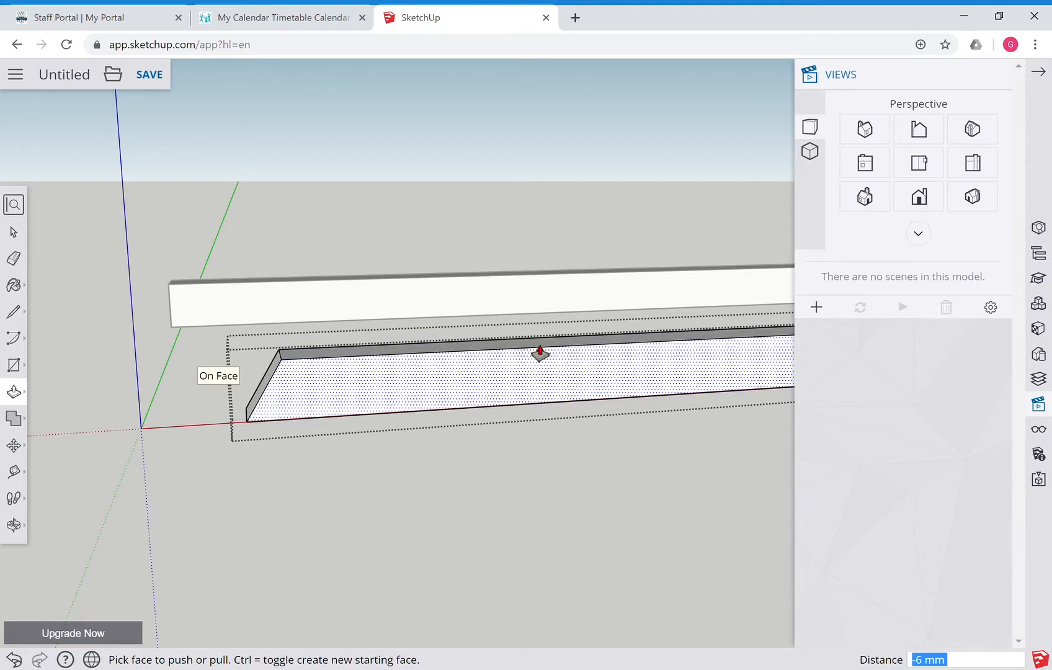
key("ctrl+z")
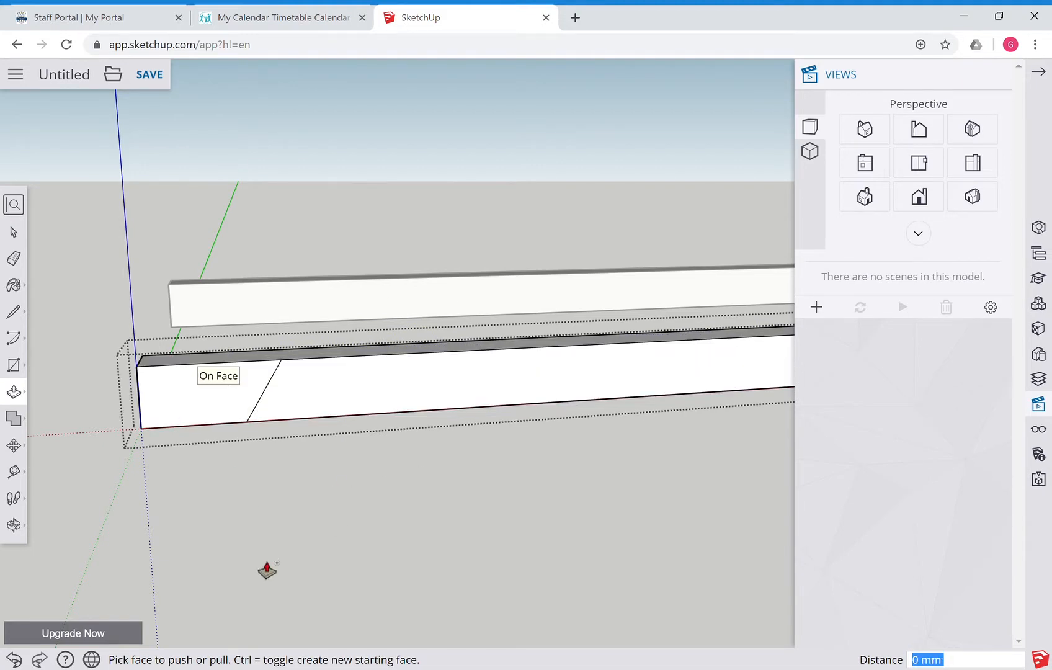
- Undo the slanted line on the bar's front face and leave group editing of both bars
key("ctrl+z")
left_click(22, 231)
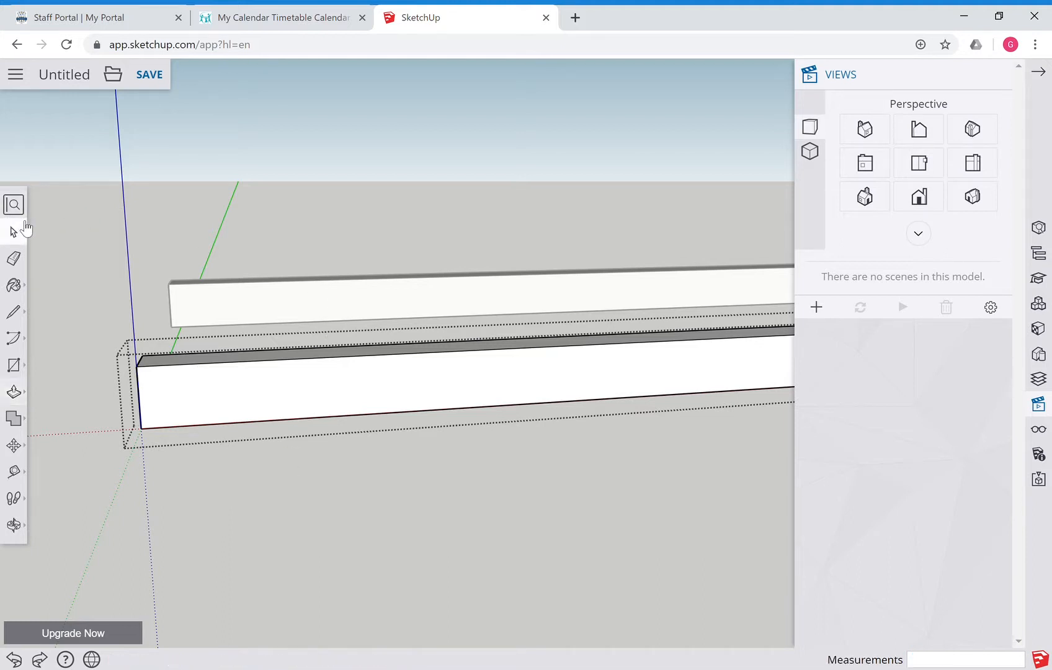
scroll(238, 304, "down", 2)
right_click(233, 297)
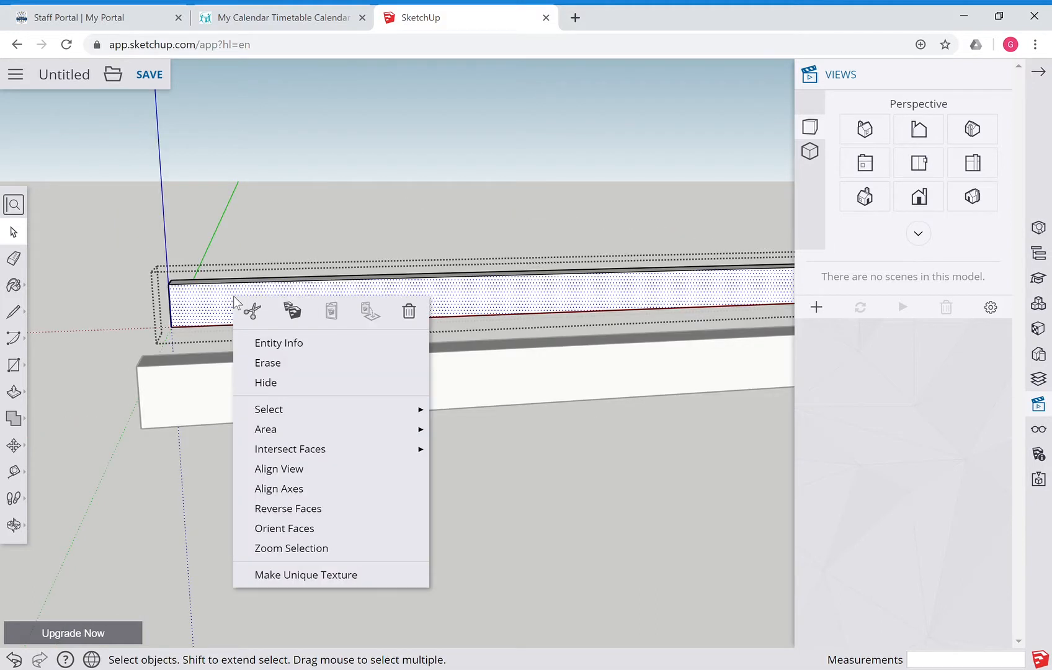
left_click(529, 558)
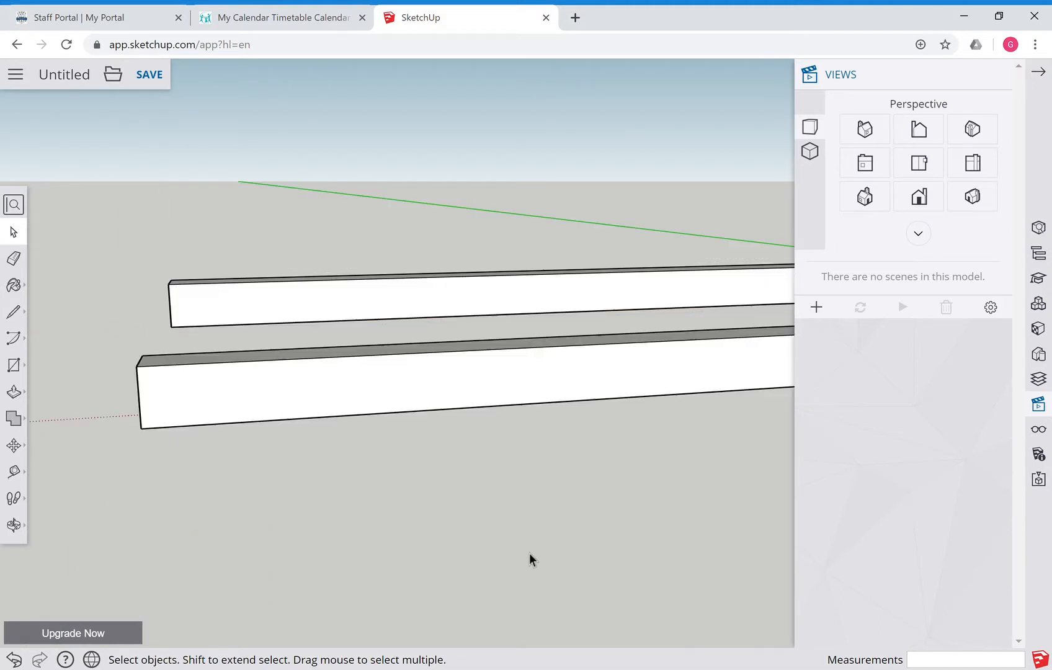
- Explode the group of the rear bar and the group of the bar at the origin
right_click(333, 286)
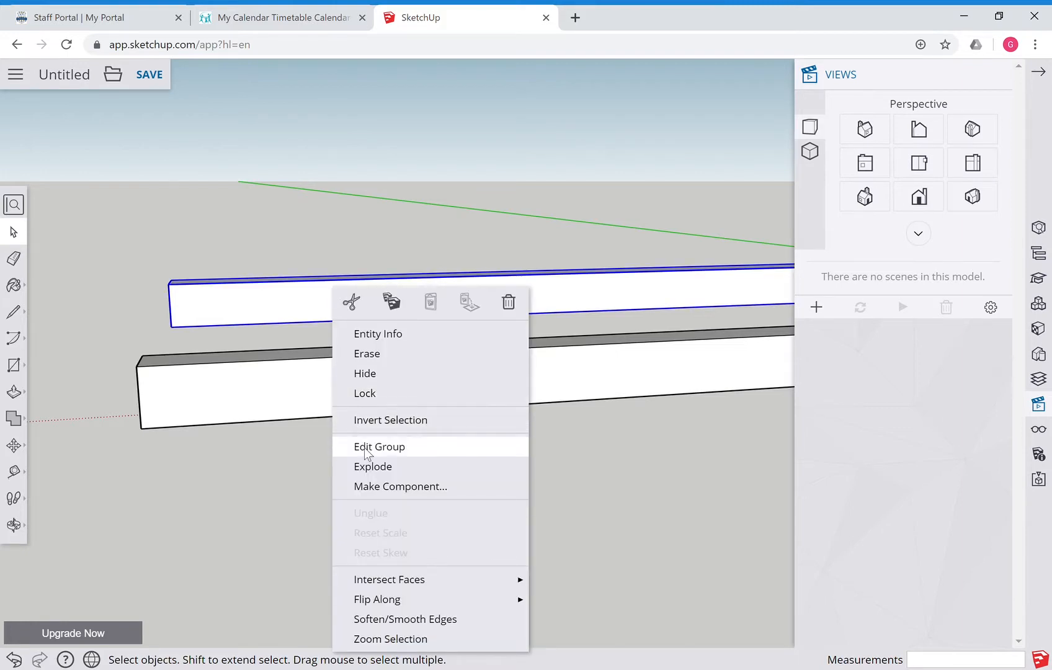
left_click(375, 466)
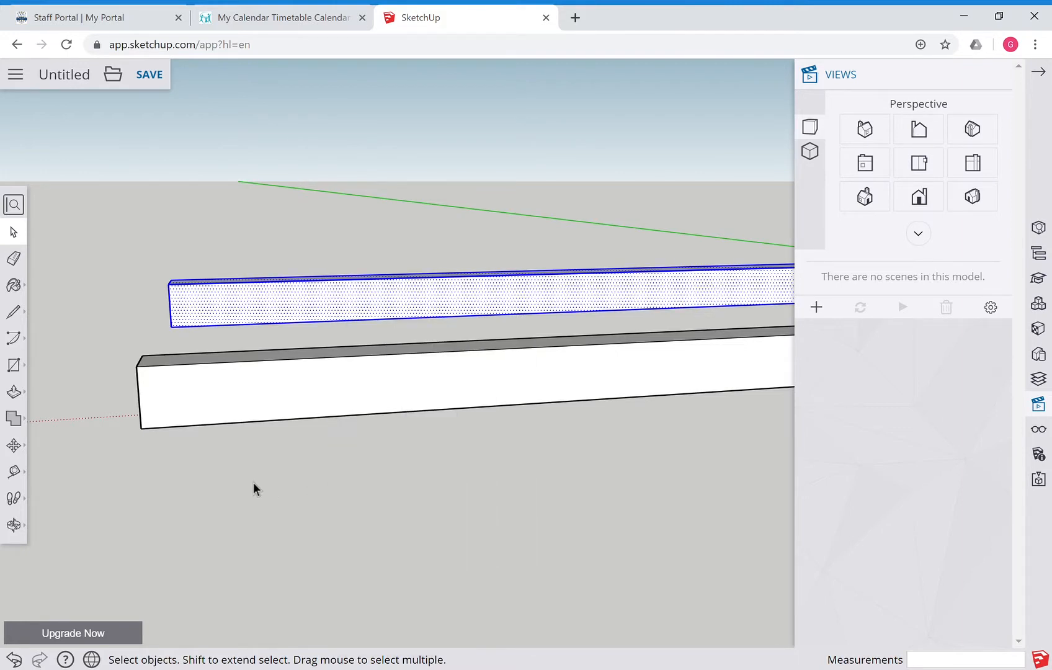
right_click(228, 412)
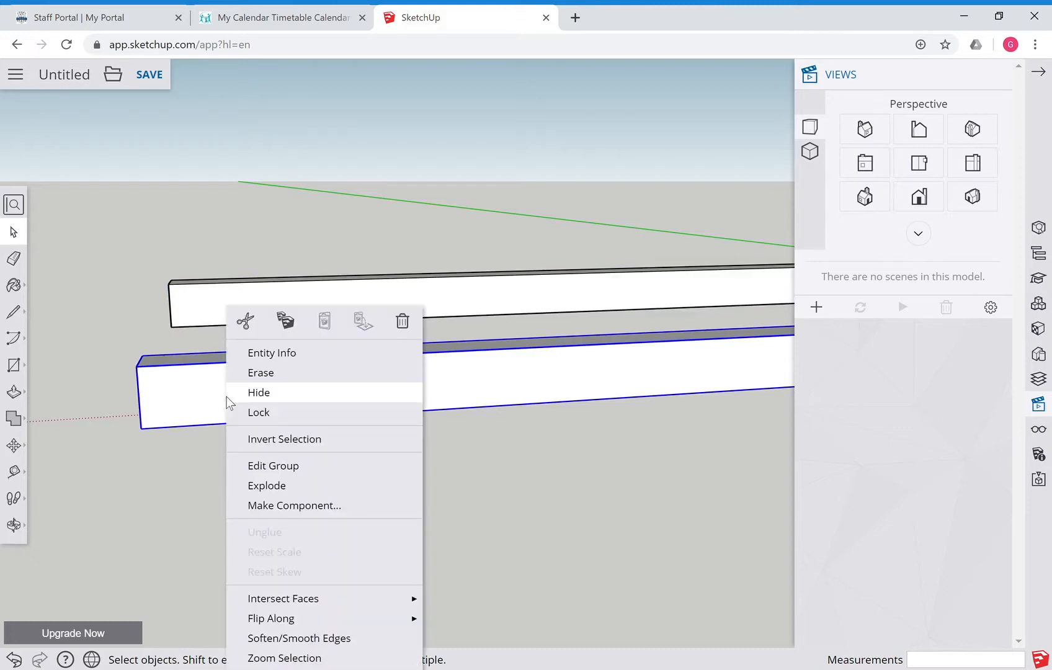
left_click(277, 488)
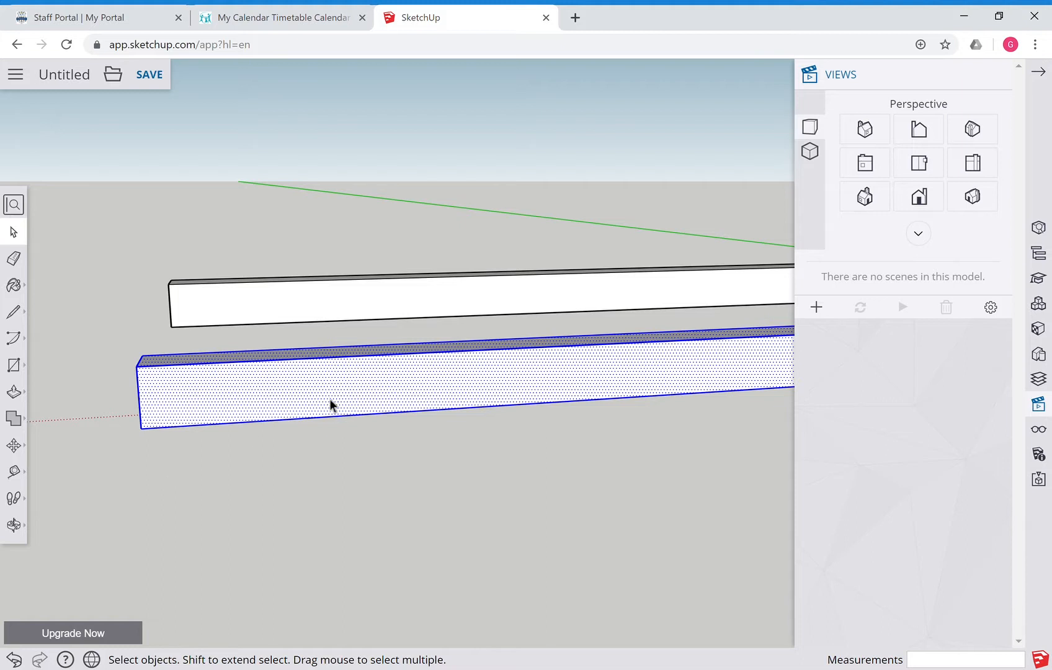
- Make the front bar a component with the definition name beam, keeping the gluing set to None
right_click(225, 395)
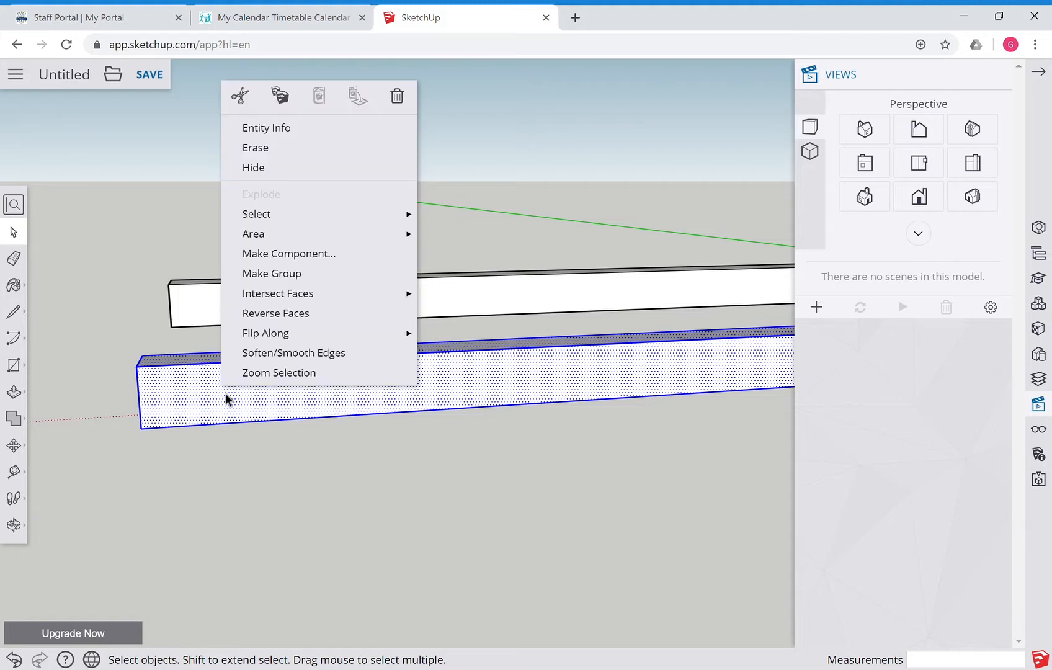
left_click(310, 253)
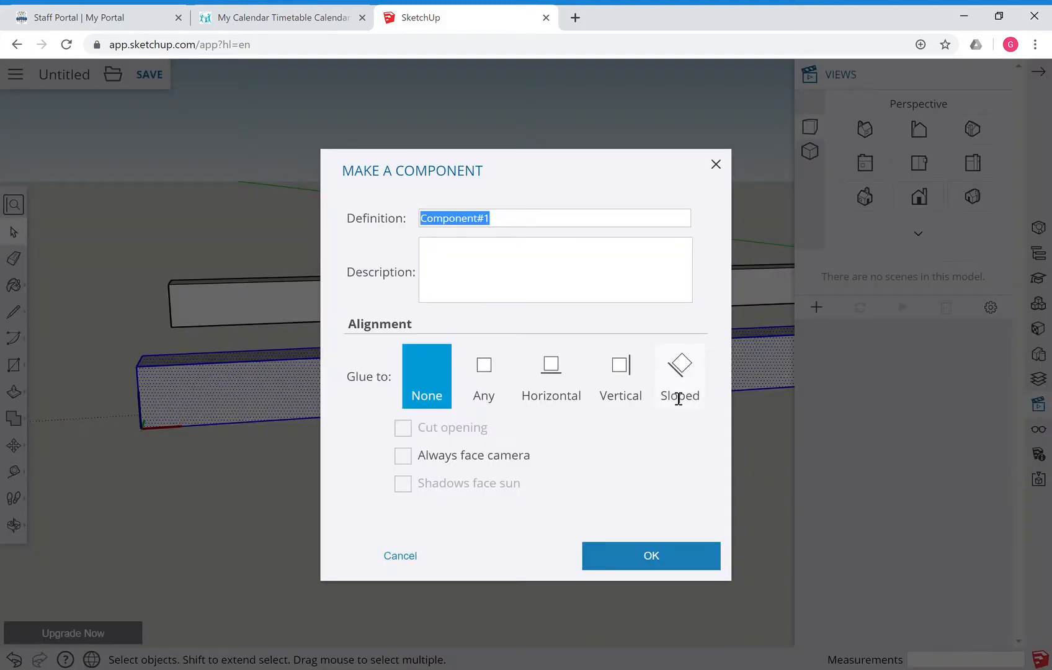
type("beam")
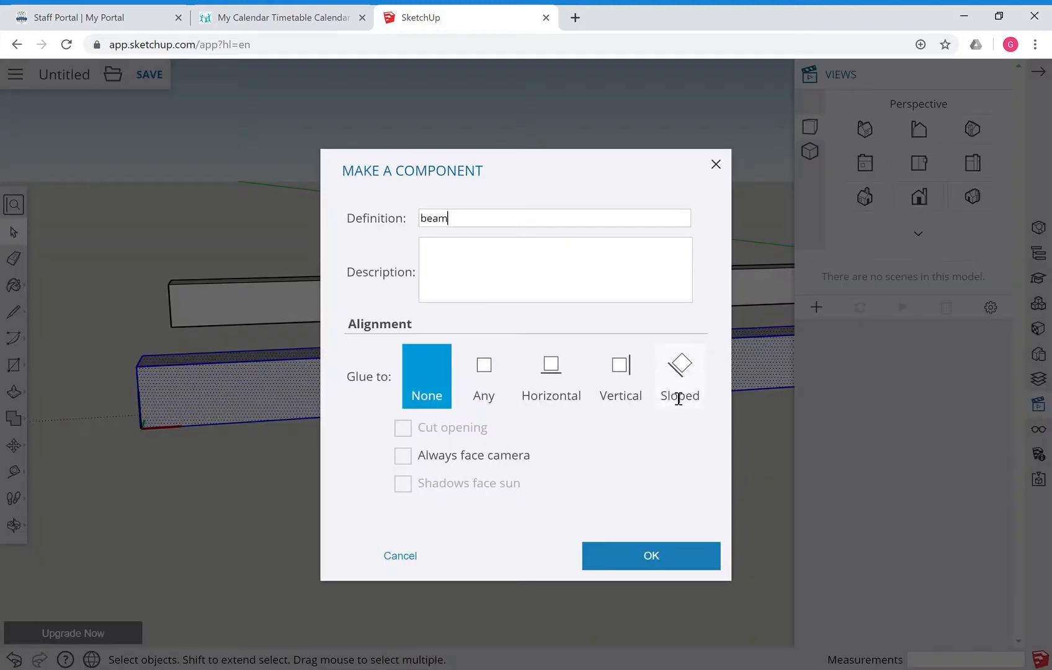
left_click(641, 554)
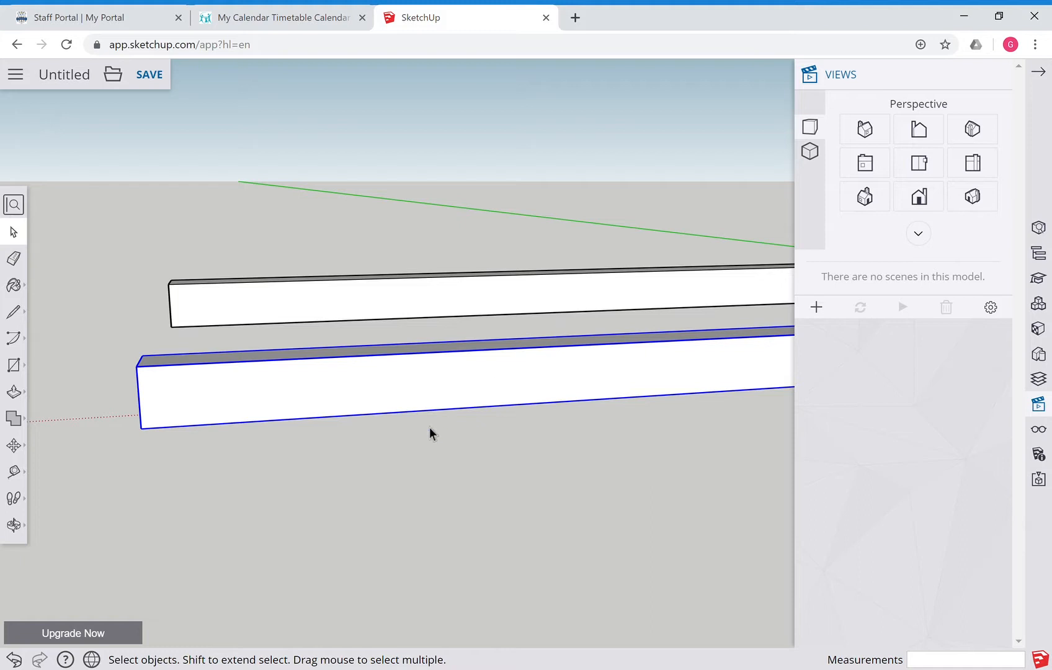
- Delete the rear bar's front face with its edges and the back face behind it
left_click(304, 304)
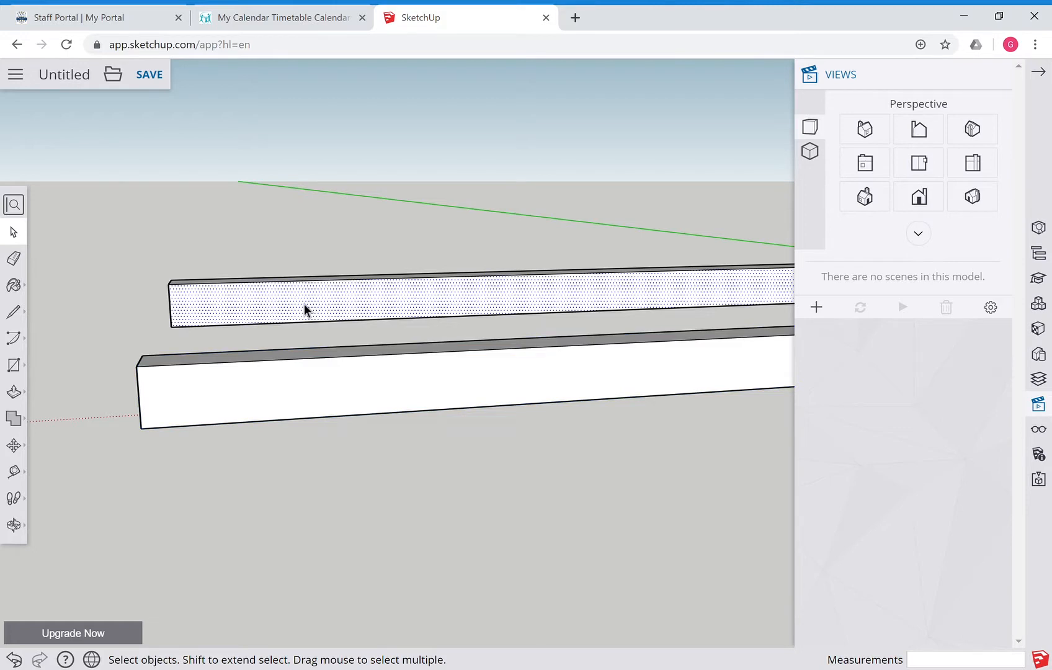
double_click(304, 305)
key("Delete")
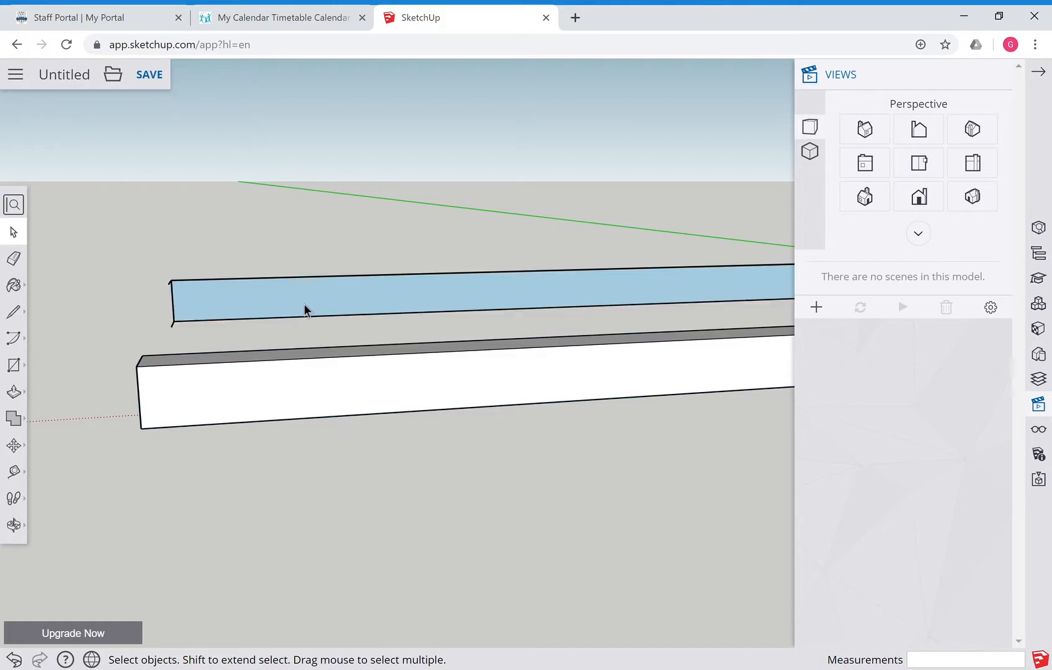
left_click(303, 309)
key("Delete")
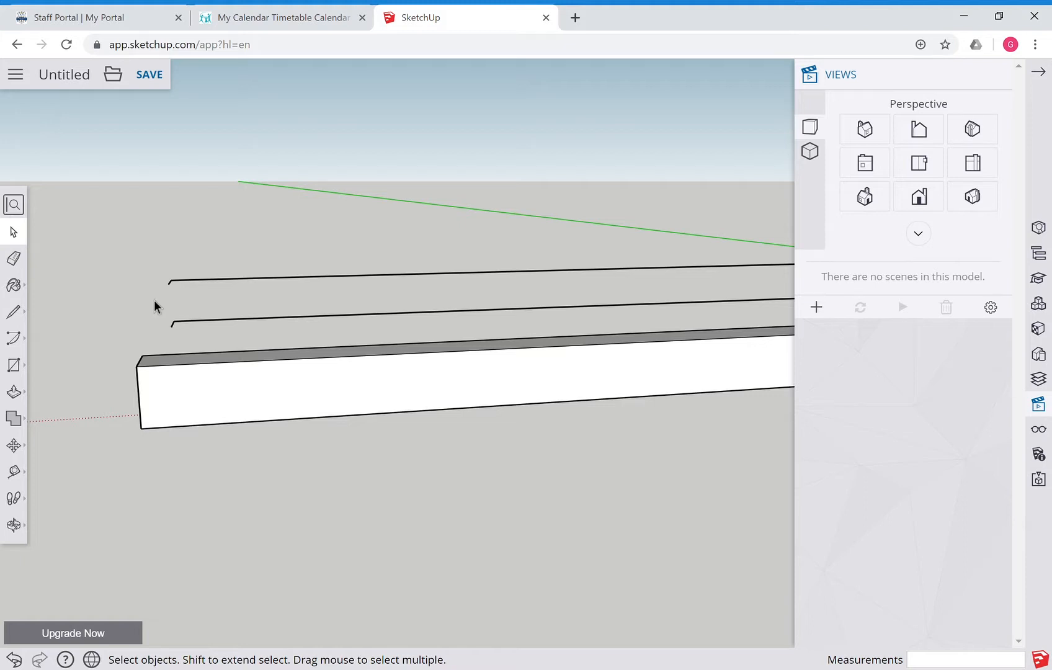
- Select all leftover edges of the rear bar and delete them, keeping only the beam component
scroll(154, 300, "up", 2)
scroll(153, 300, "down", 4)
scroll(154, 300, "down", 4)
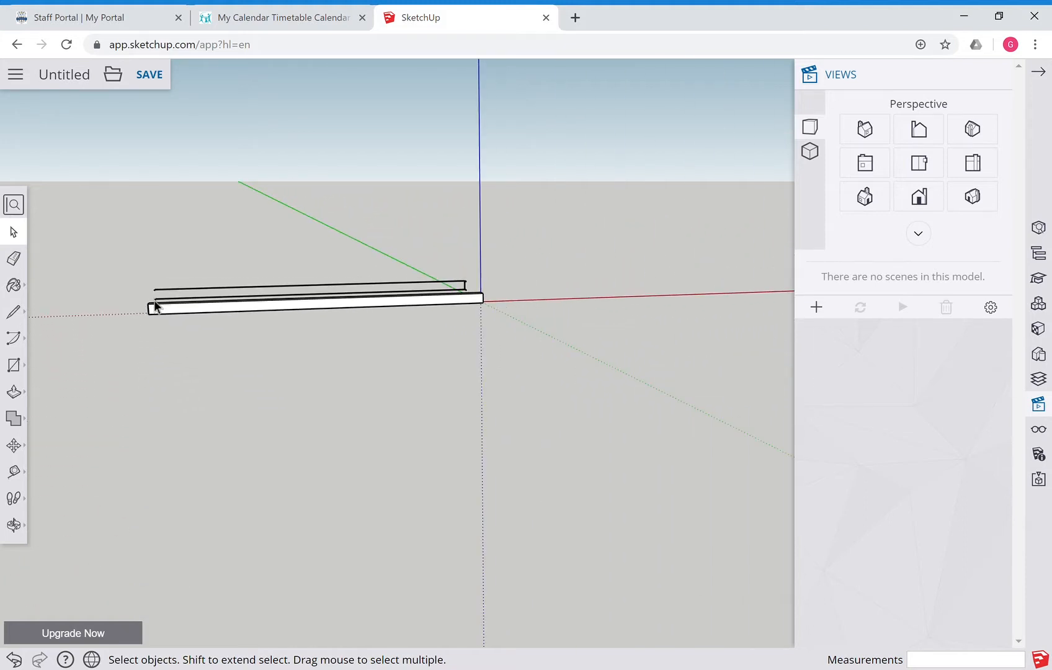
left_click(15, 526)
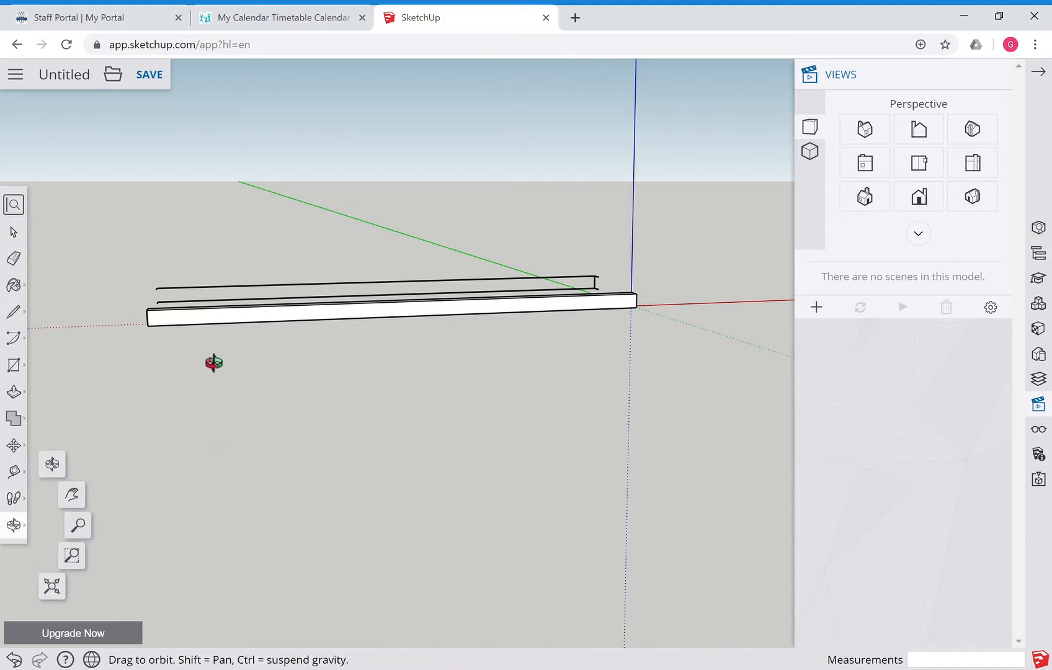
left_click_drag(214, 364, 340, 645)
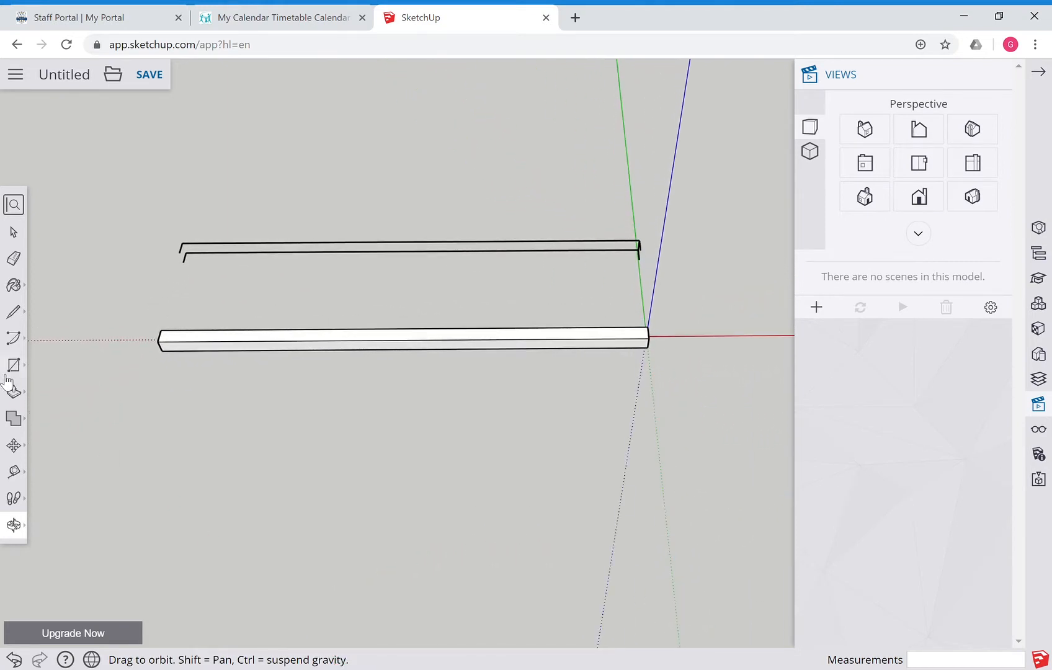
left_click(23, 239)
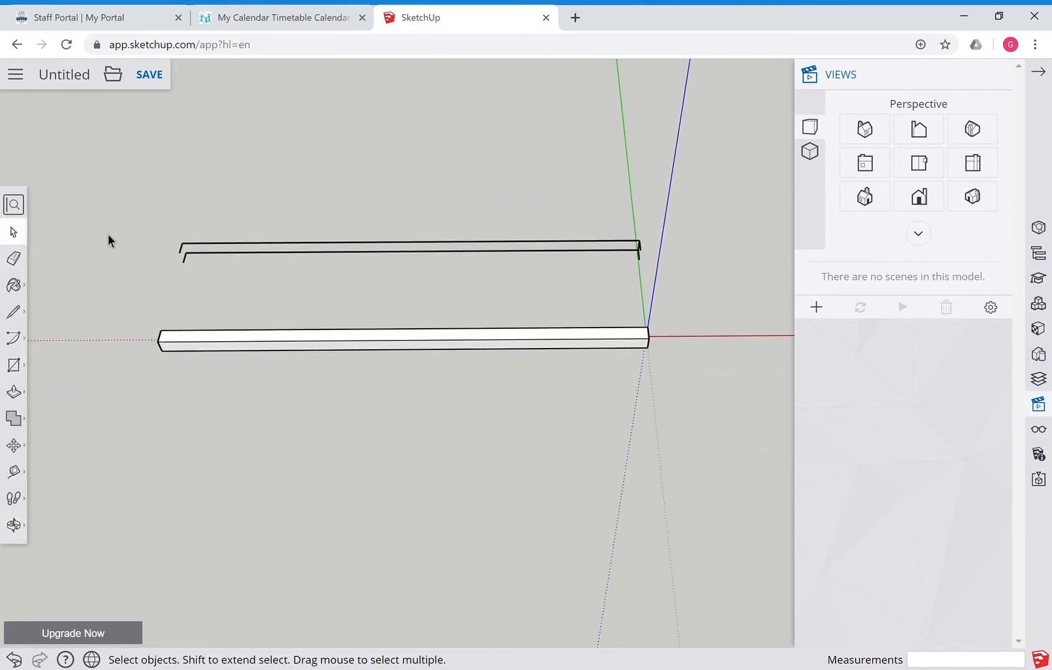
left_click_drag(121, 222, 736, 284)
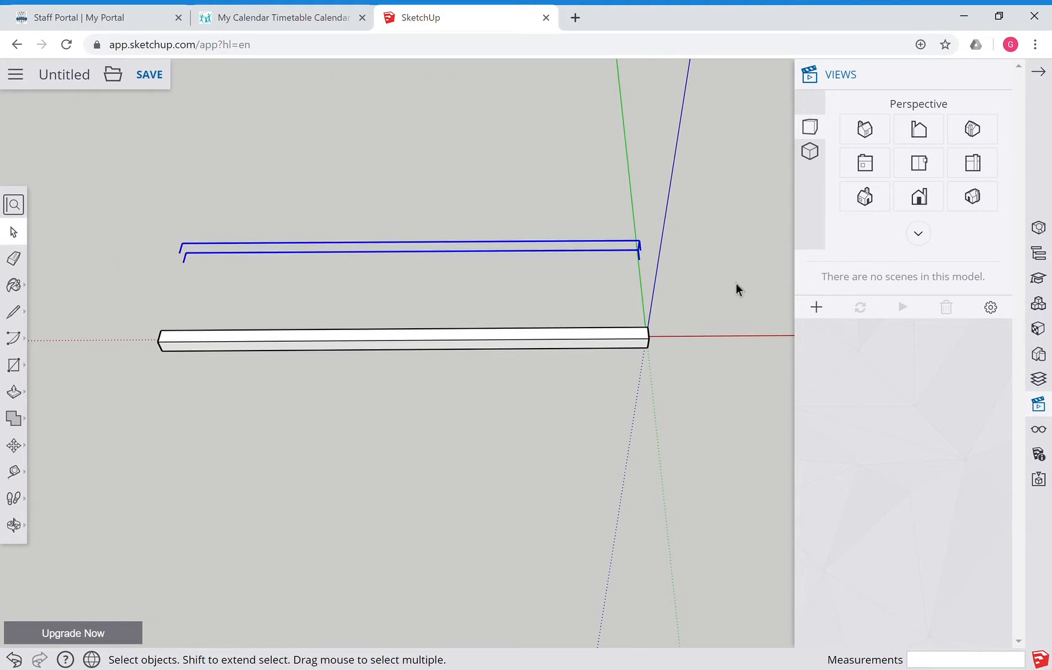
key("Delete")
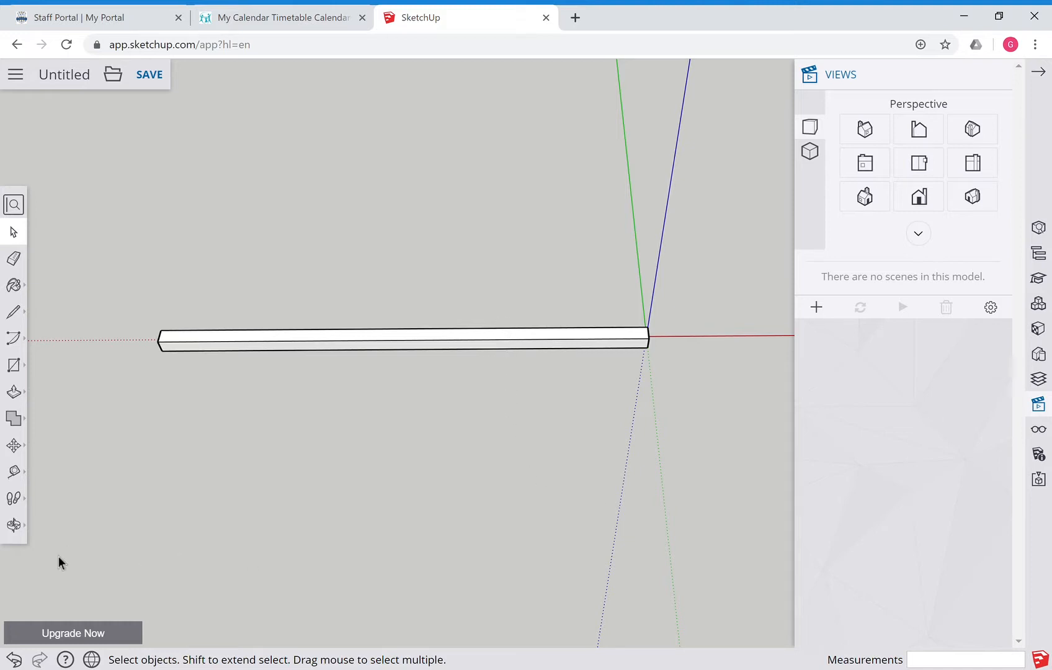
- Copy the beam component with the Move tool and place the copy about 28 mm away, above the original
left_click(14, 525)
left_click_drag(309, 532, 293, 345)
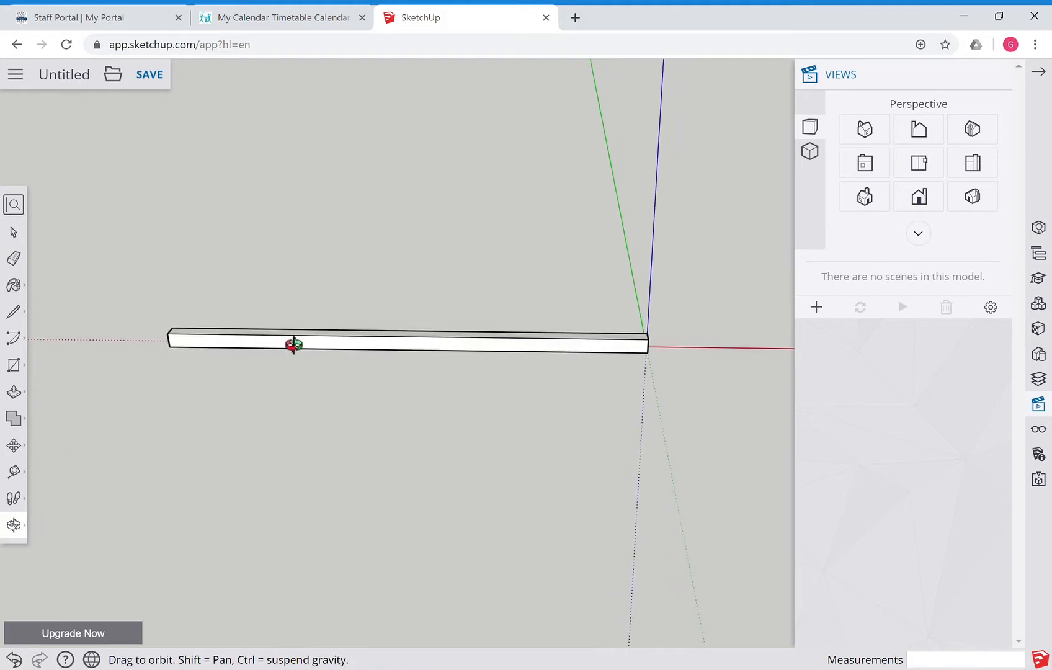
left_click_drag(469, 514, 518, 409)
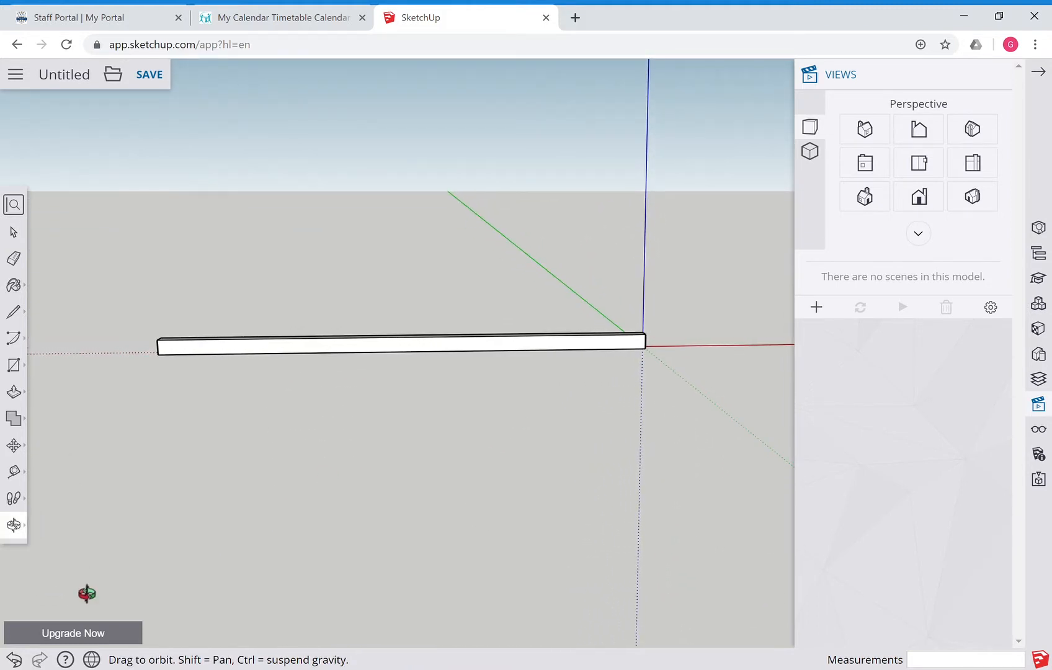
left_click(21, 239)
left_click(220, 348)
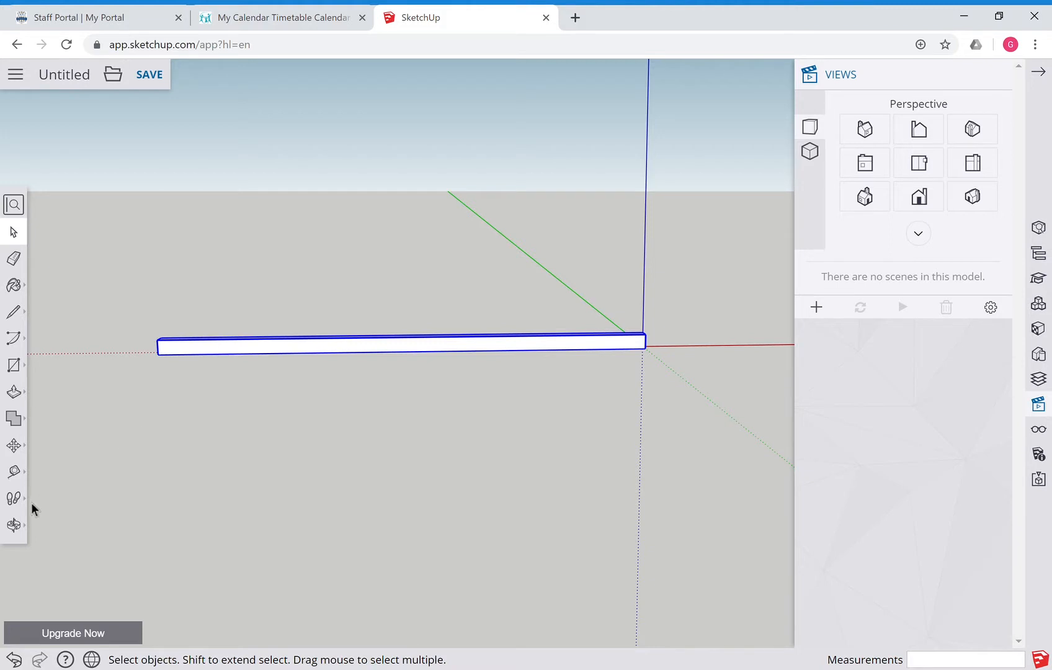
left_click(14, 444)
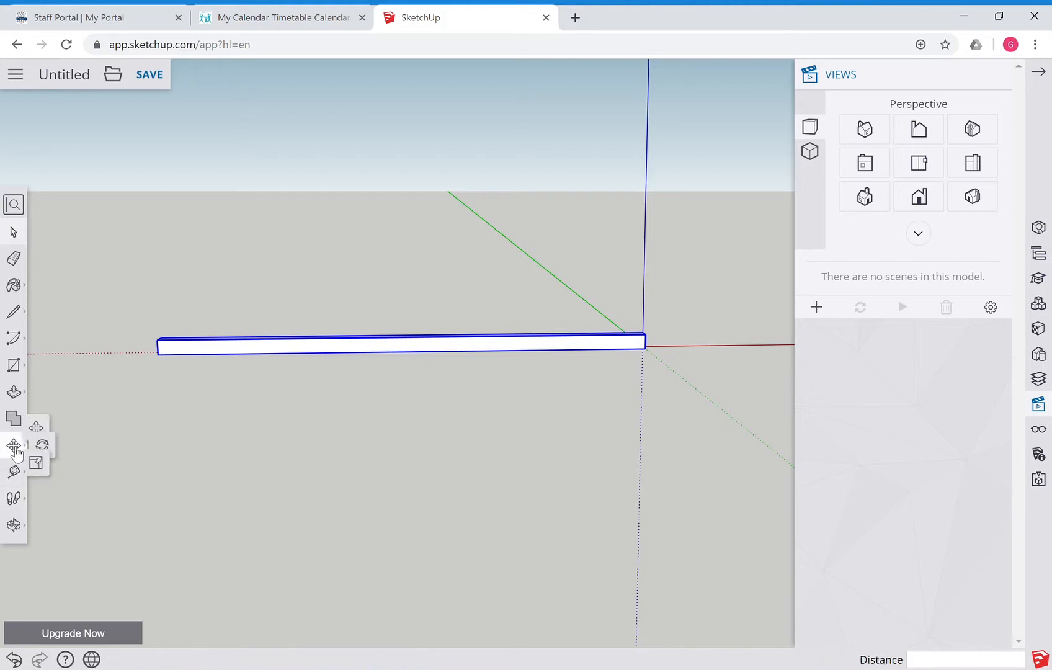
key("ctrl")
left_click(209, 360)
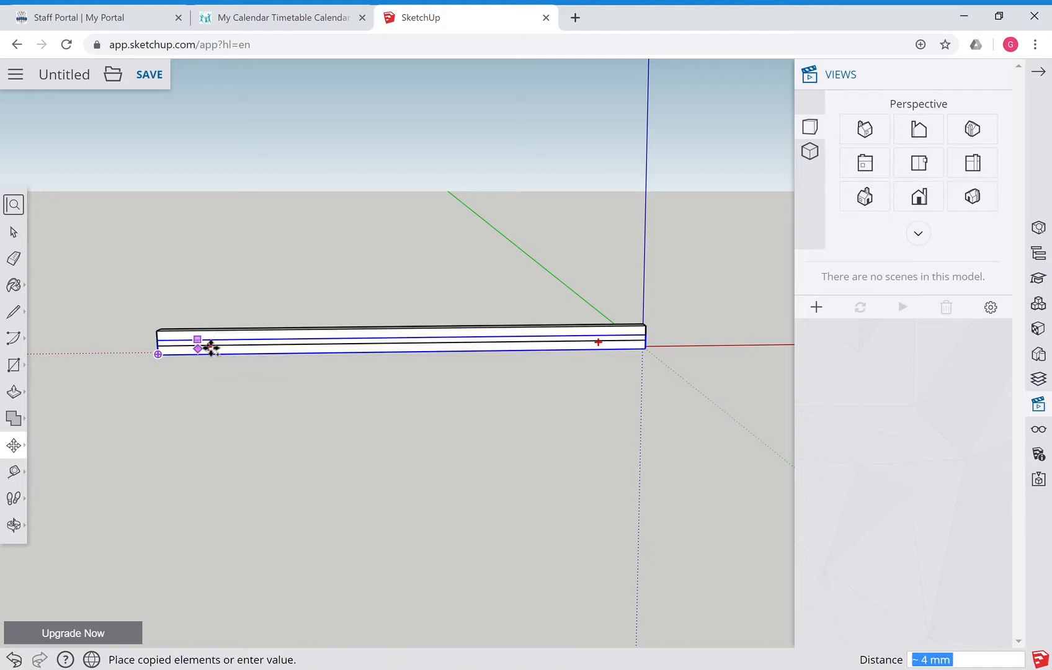
left_click(186, 296)
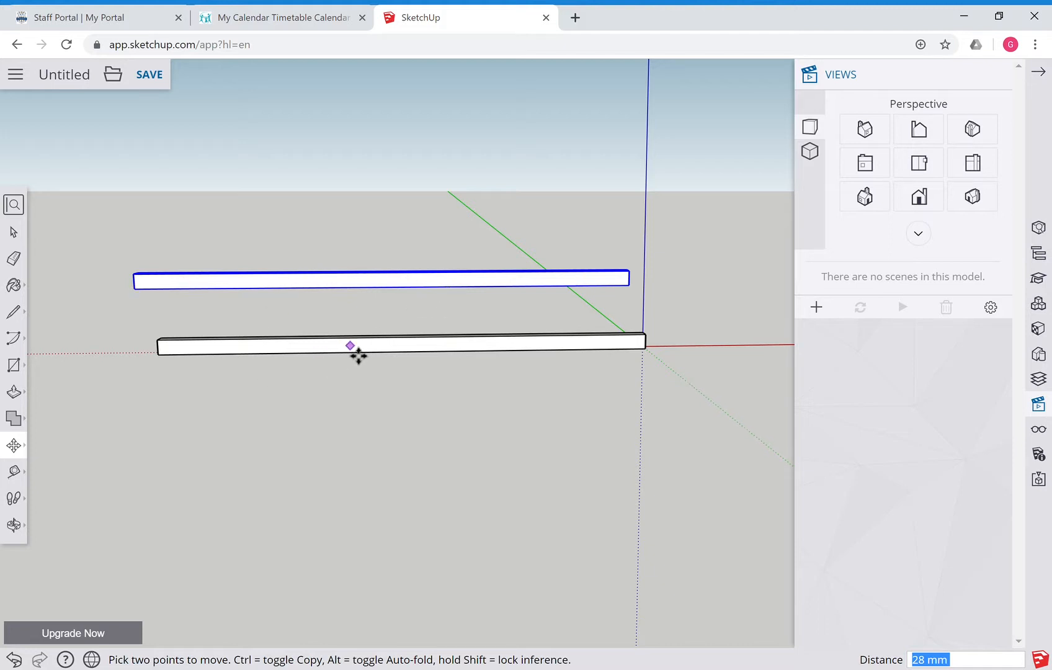
- Open the original beam component for editing, with the end away from the origin in close view
scroll(279, 445, "up", 4)
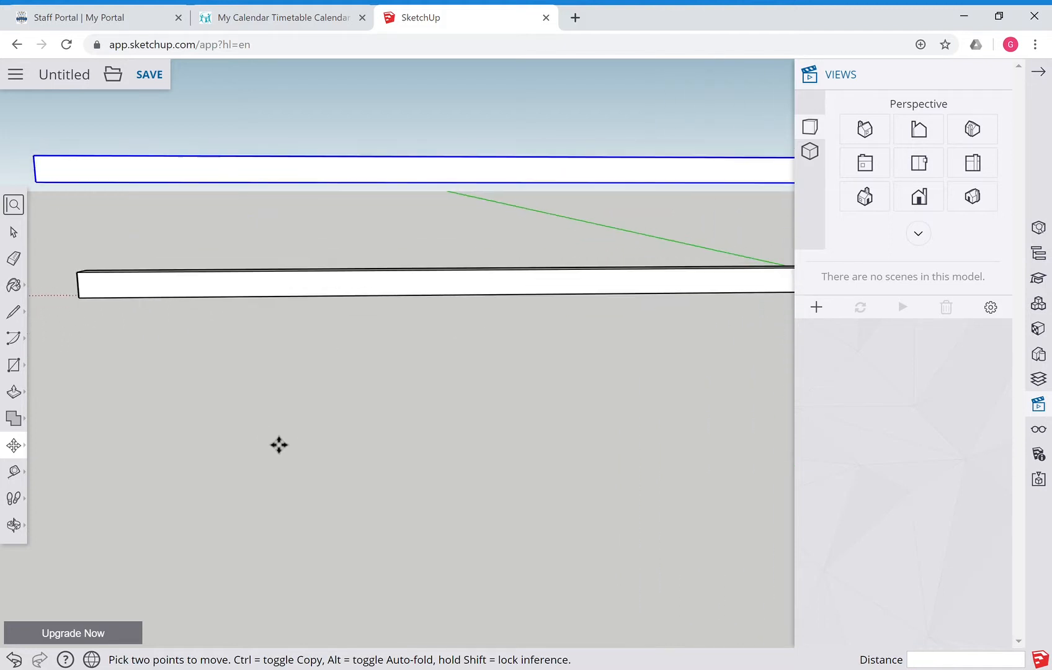
left_click(13, 524)
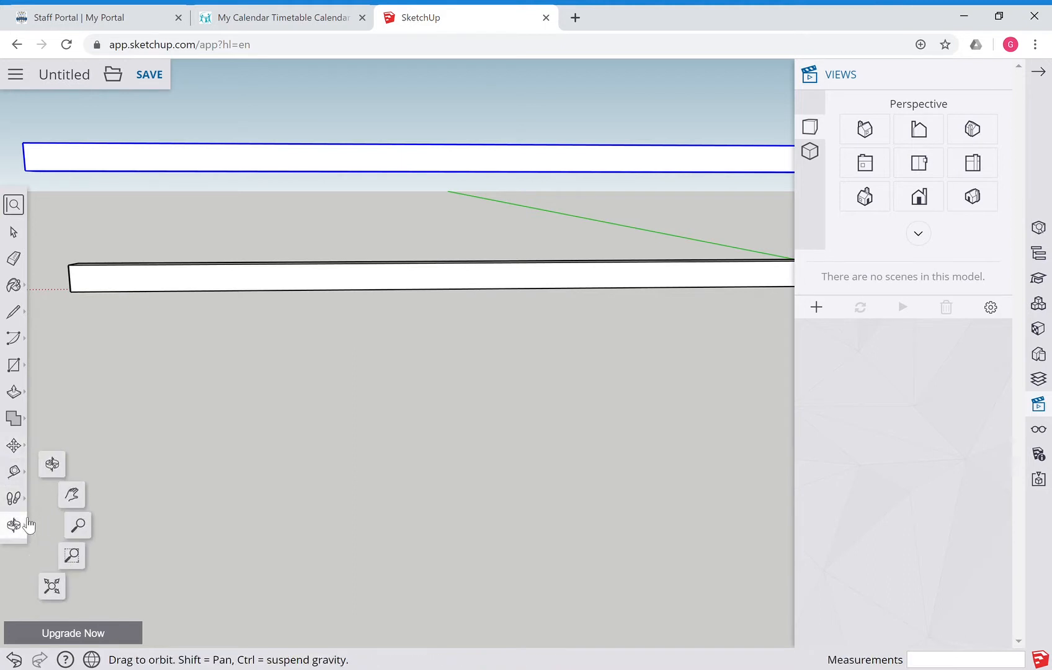
left_click(73, 492)
left_click_drag(265, 453, 554, 561)
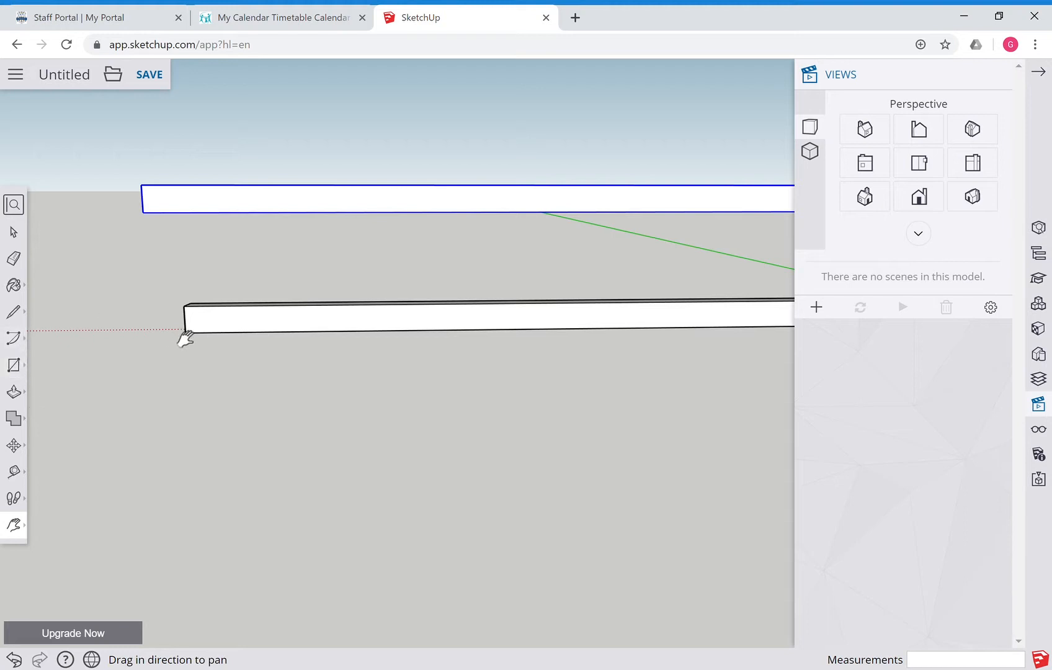
left_click(13, 232)
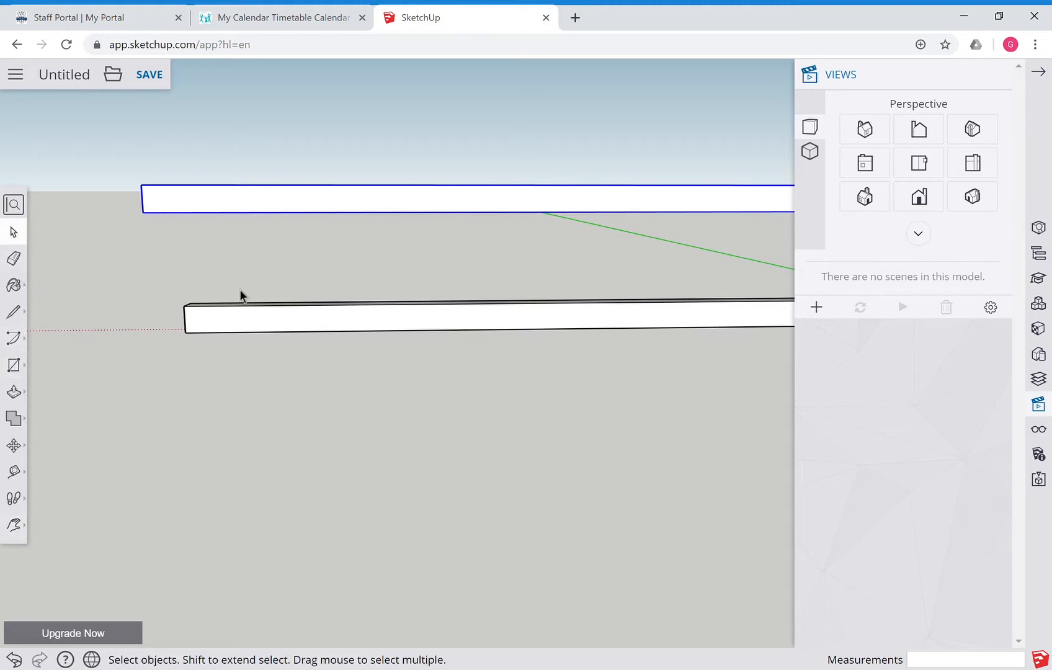
double_click(238, 322)
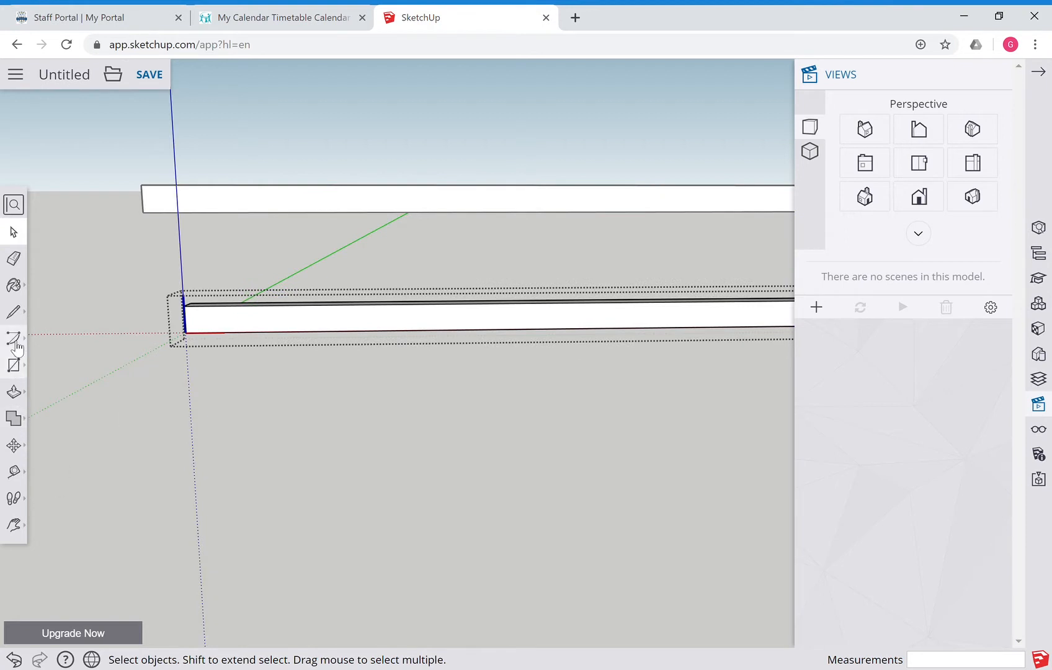
scroll(161, 467, "down", 2)
scroll(161, 466, "up", 3)
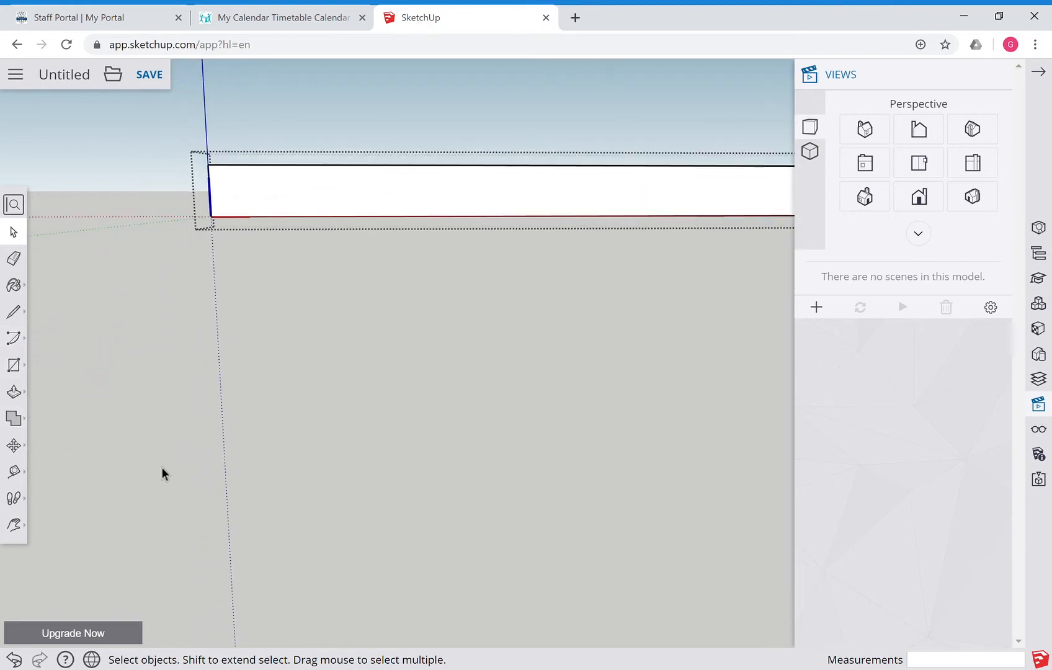
- Draw a slanted line about 7 mm long from the lower to the upper edge of the original beam's front face, near the component's own origin
left_click(14, 525)
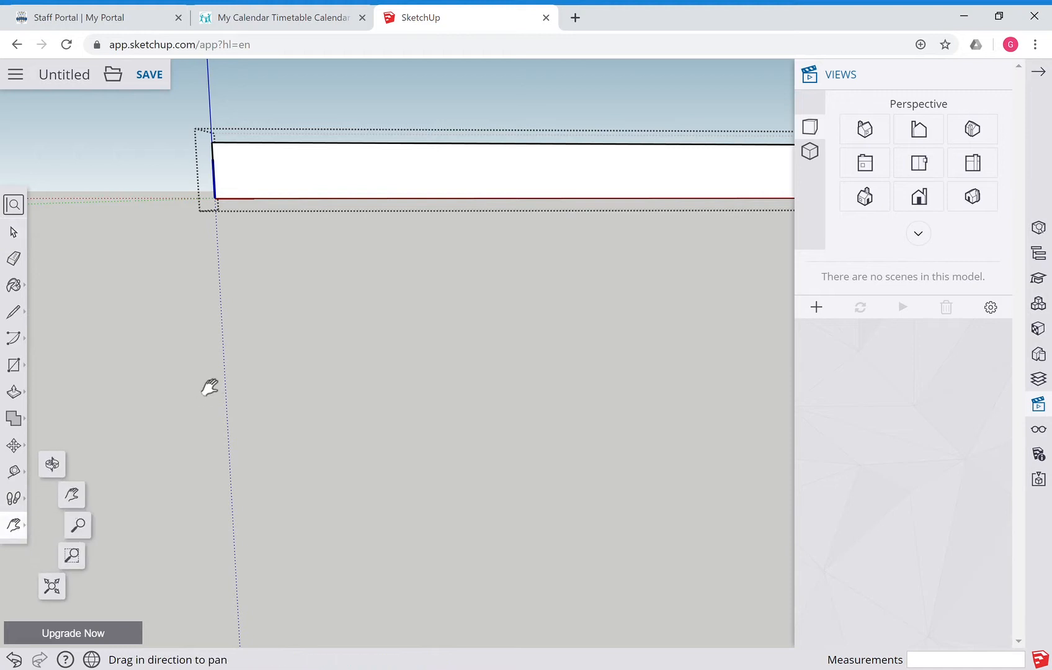
left_click_drag(230, 515, 244, 553)
left_click_drag(125, 166, 160, 505)
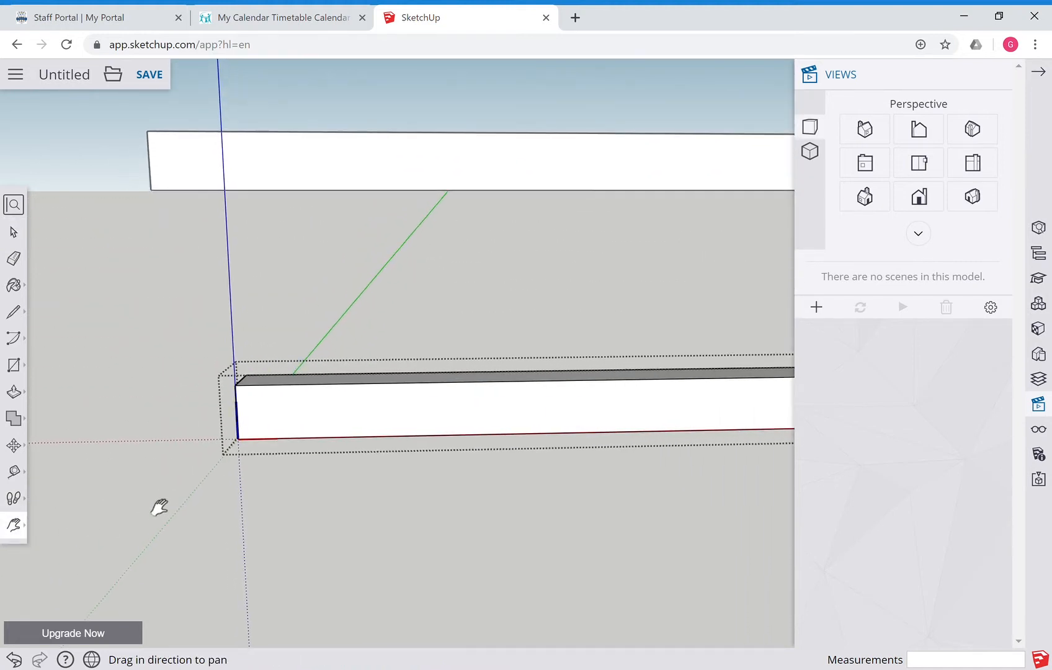
left_click(13, 311)
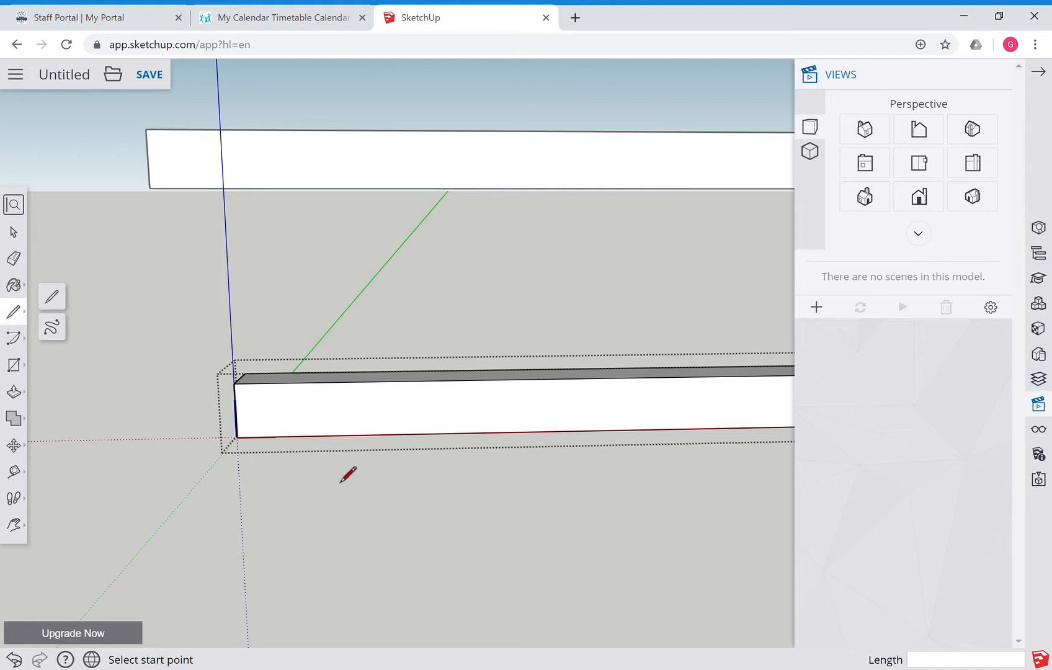
left_click(348, 435)
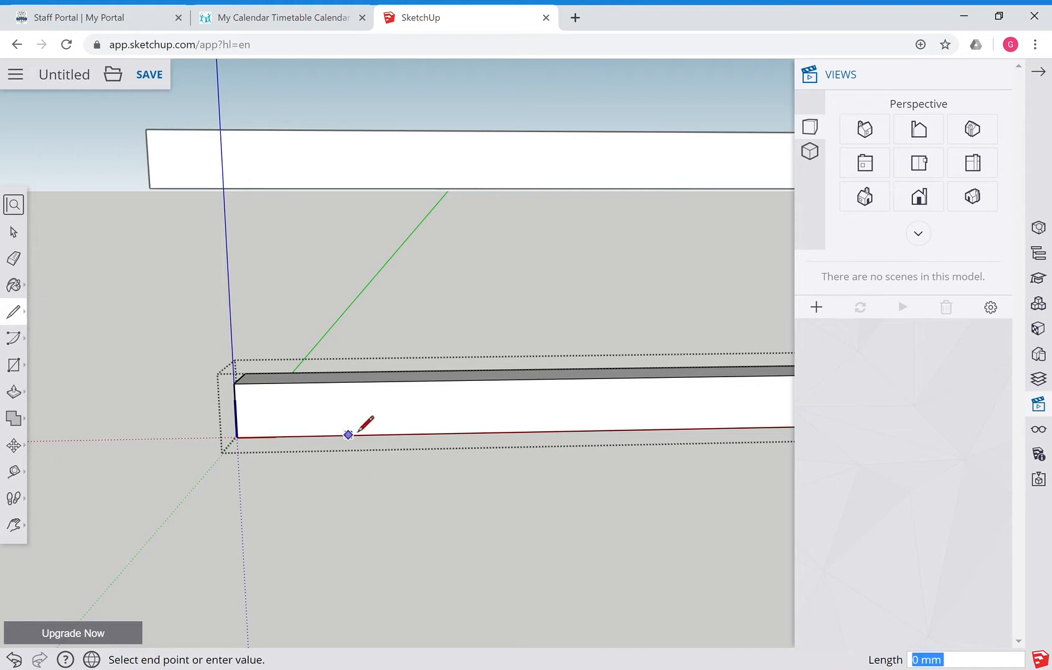
left_click(372, 380)
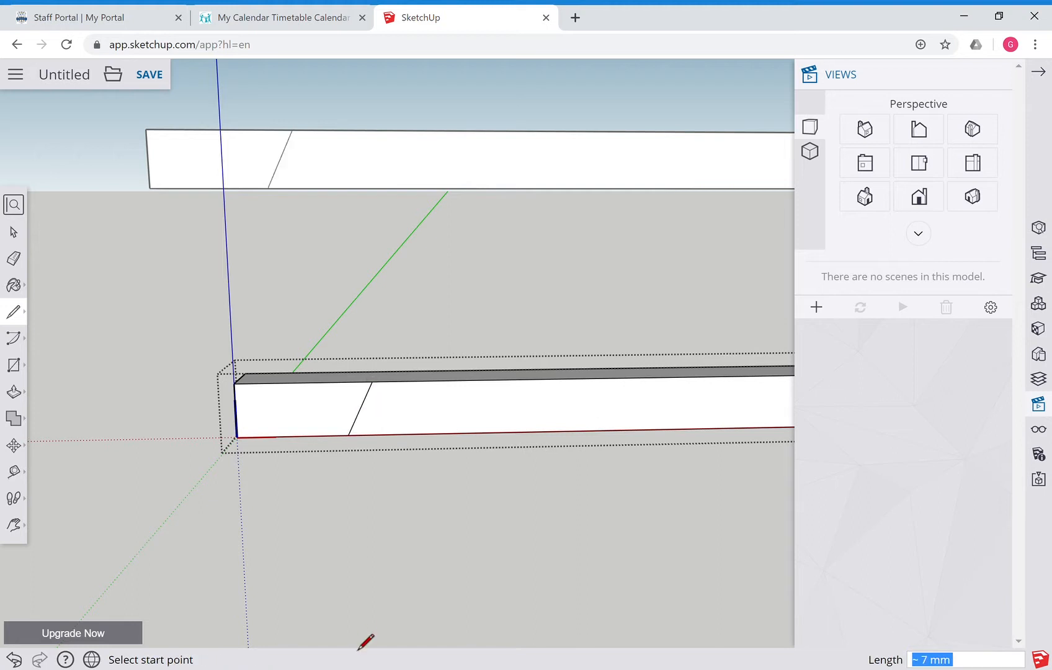
- Try pushing the end section beyond the slanted line 6 mm through the beam to cut it away, and undo the cut
left_click(18, 394)
mouse_move(273, 422)
left_mouse_down()
mouse_move(287, 411)
mouse_move(272, 427)
mouse_move(278, 406)
left_mouse_up()
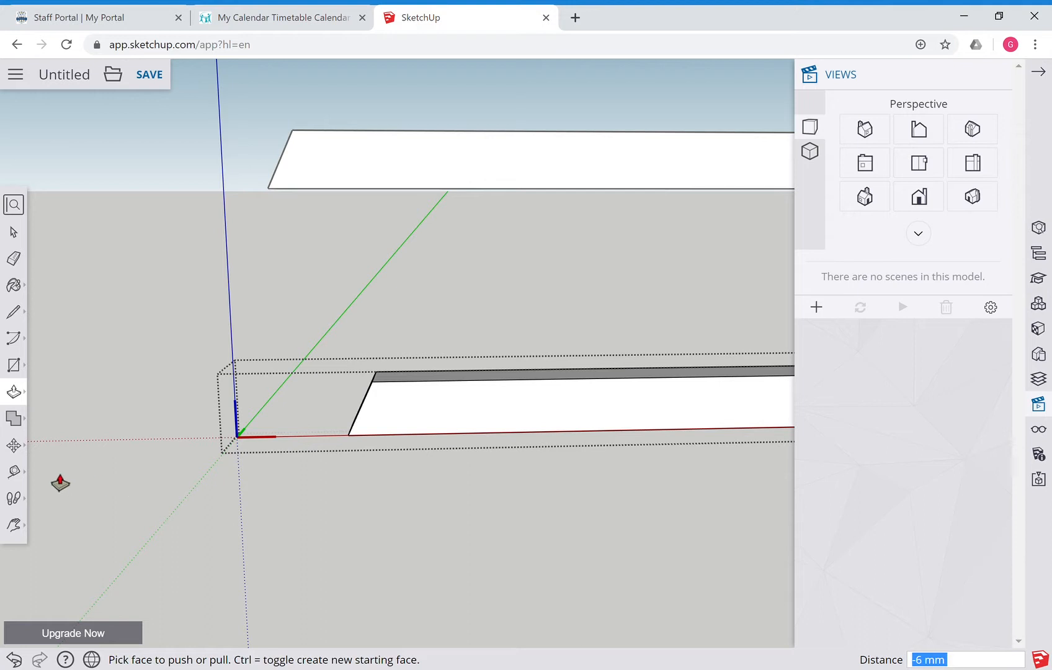
left_click(13, 476)
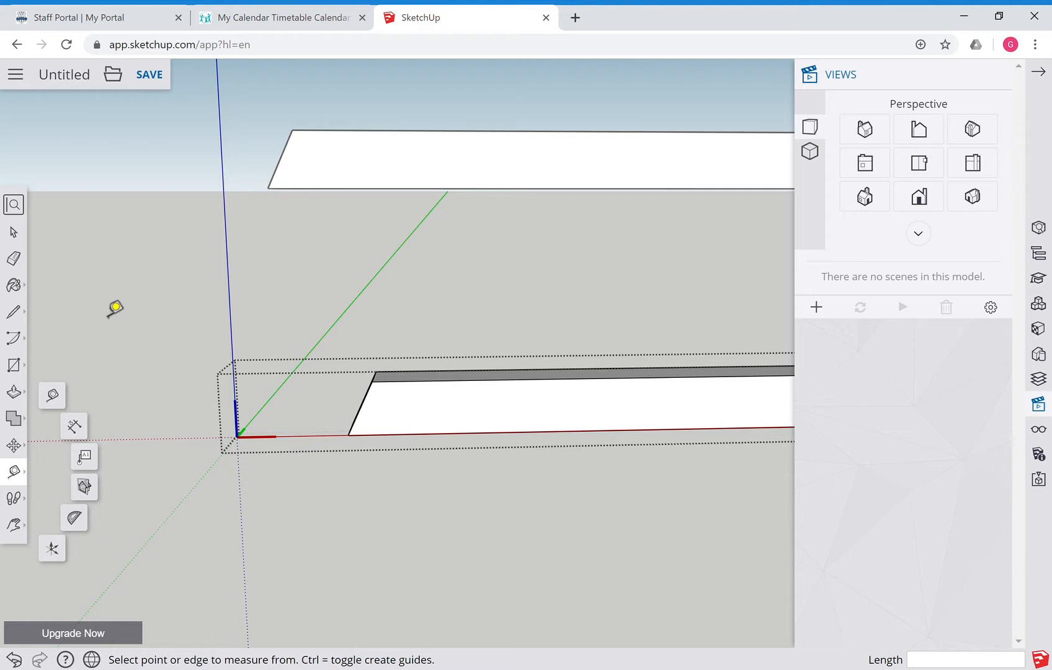
key("ctrl+z")
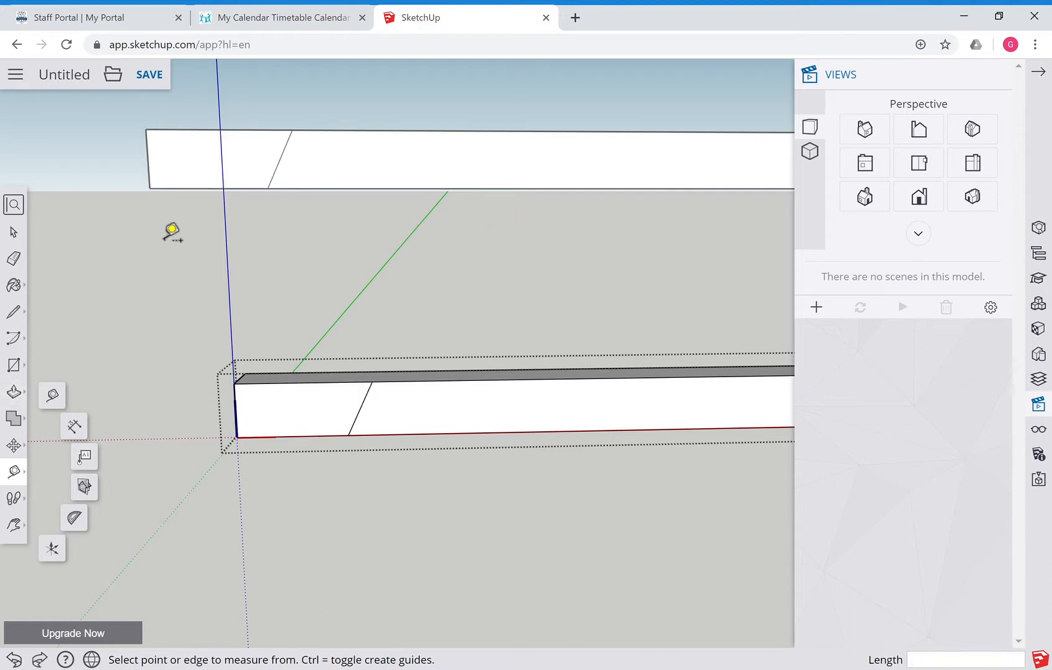
- Place a vertical guide line 50 mm from the midpoint of the upper copy's end edge, on the end with the slanted line
left_click(149, 183)
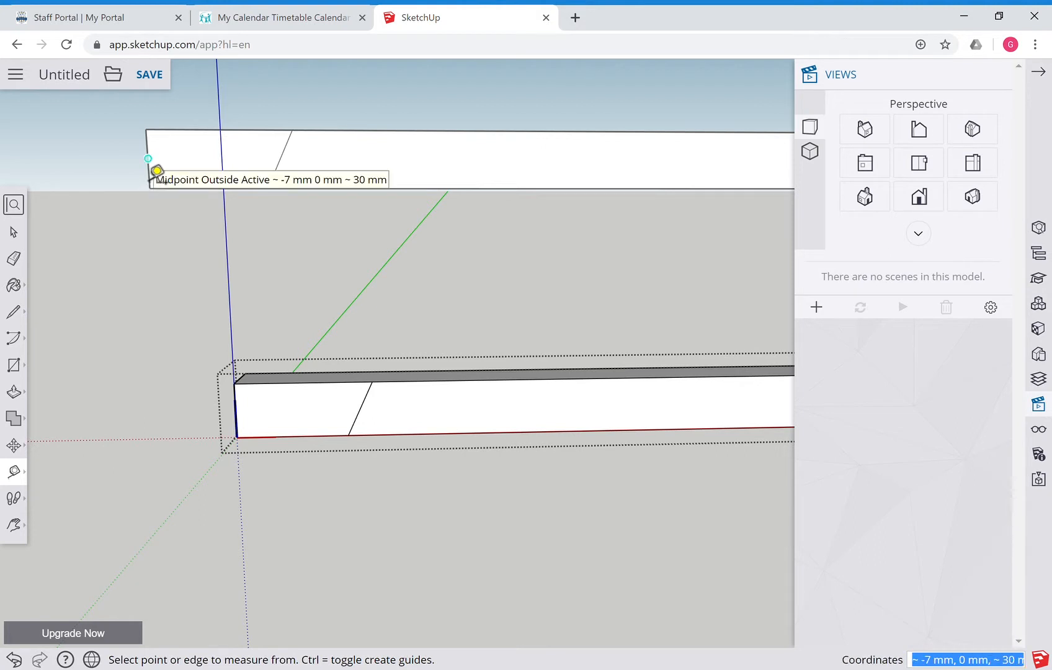
left_click(155, 168)
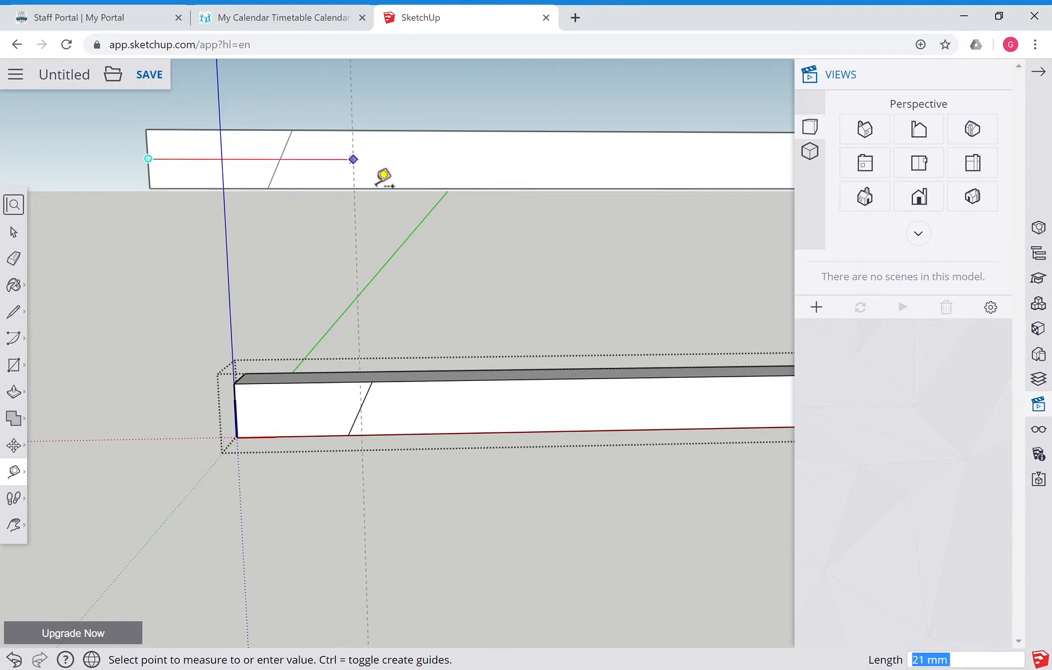
left_click(515, 169)
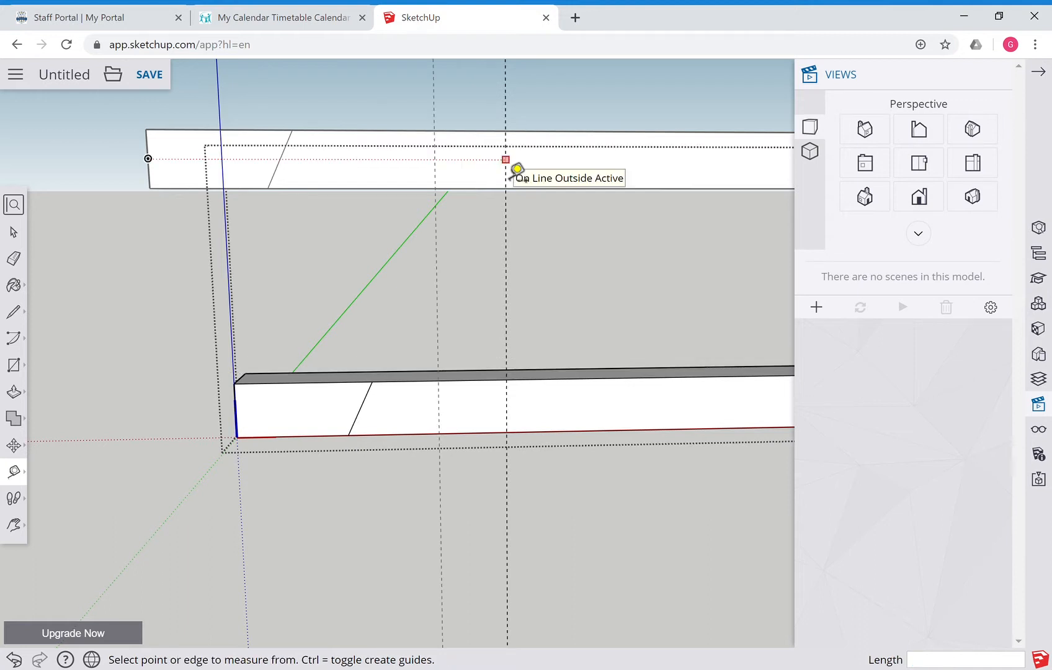
type("50")
key("Return")
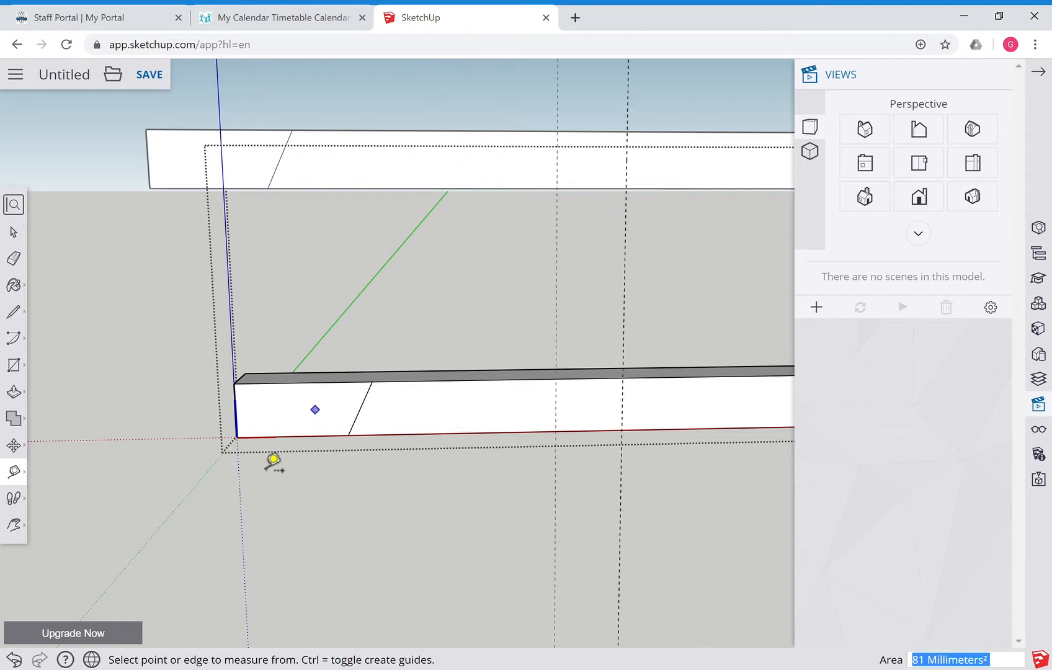
- Add two more vertical guides, 70 mm and 30 mm from the same end edge of the upper copy
left_click(160, 178)
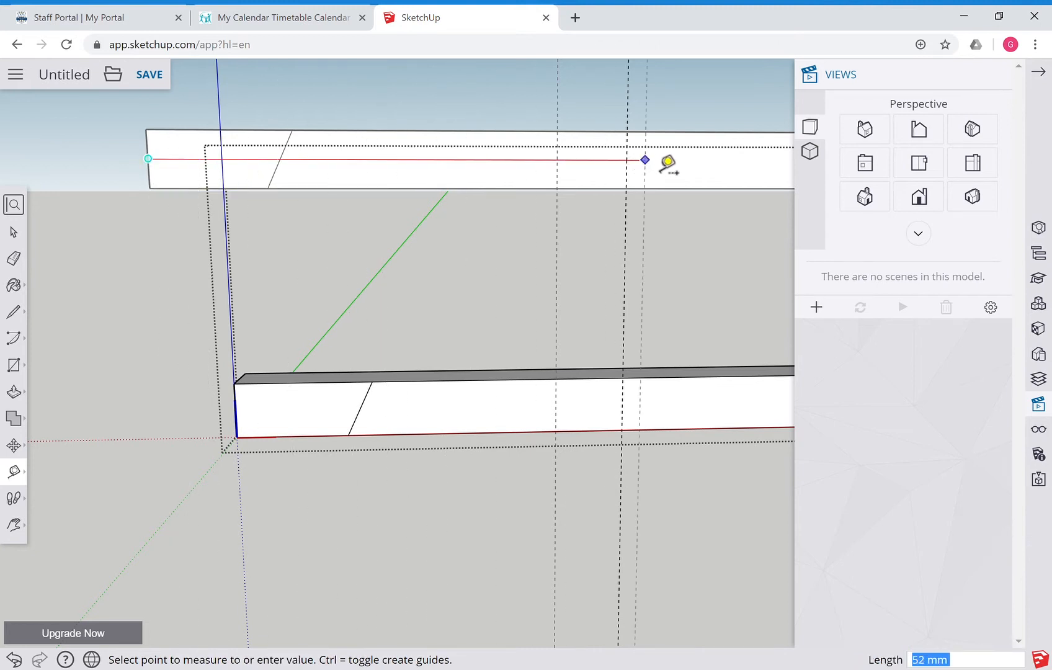
left_click(765, 162)
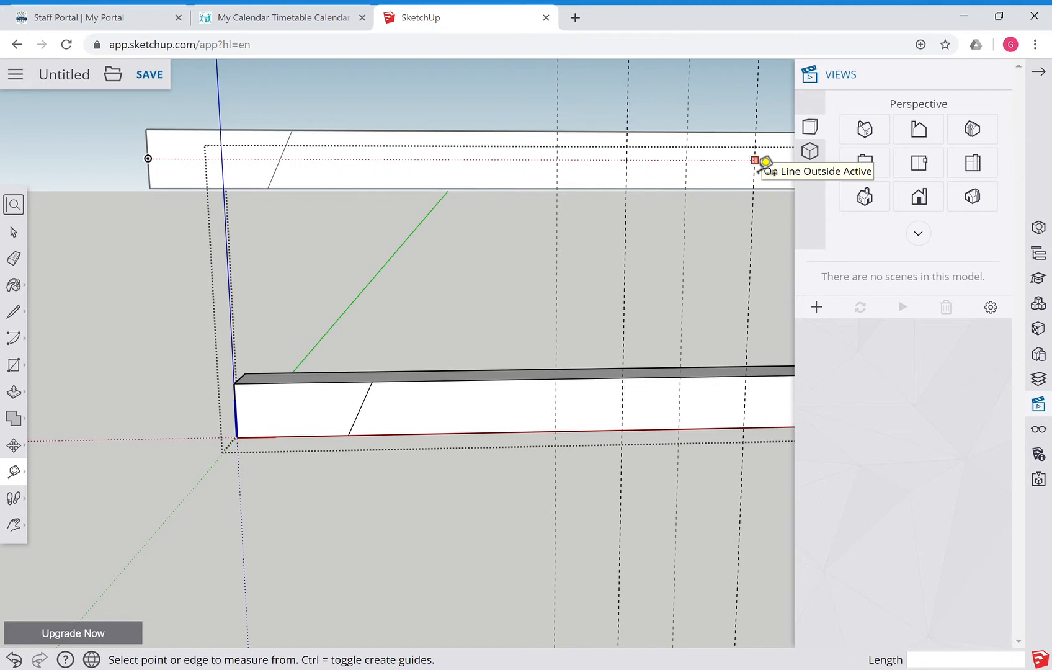
type("70")
key("Return")
left_click(157, 166)
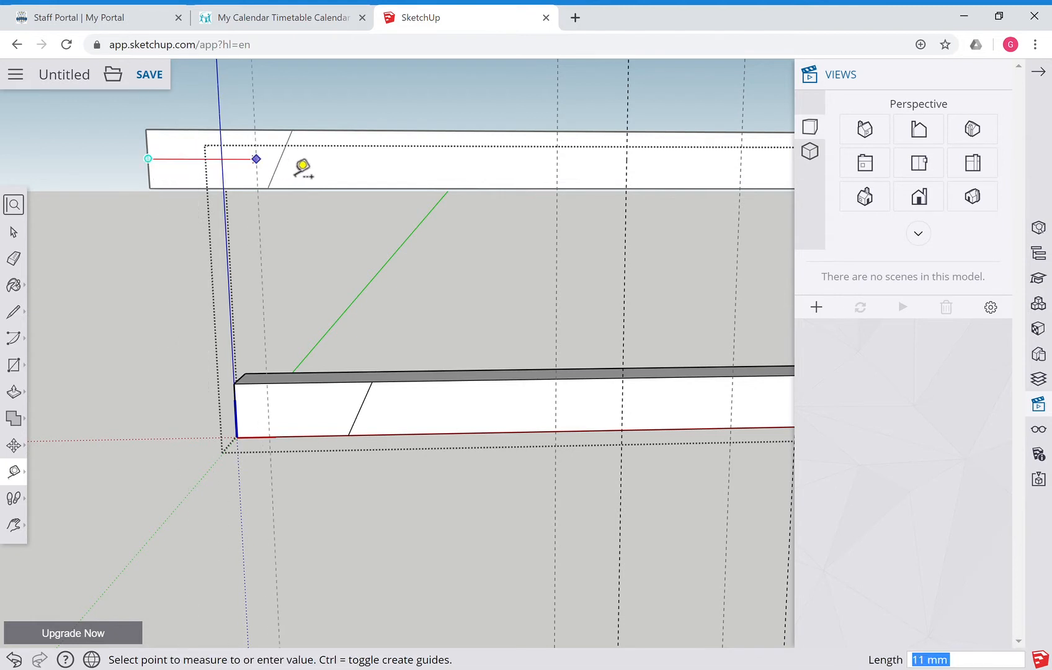
left_click(366, 161)
type("30")
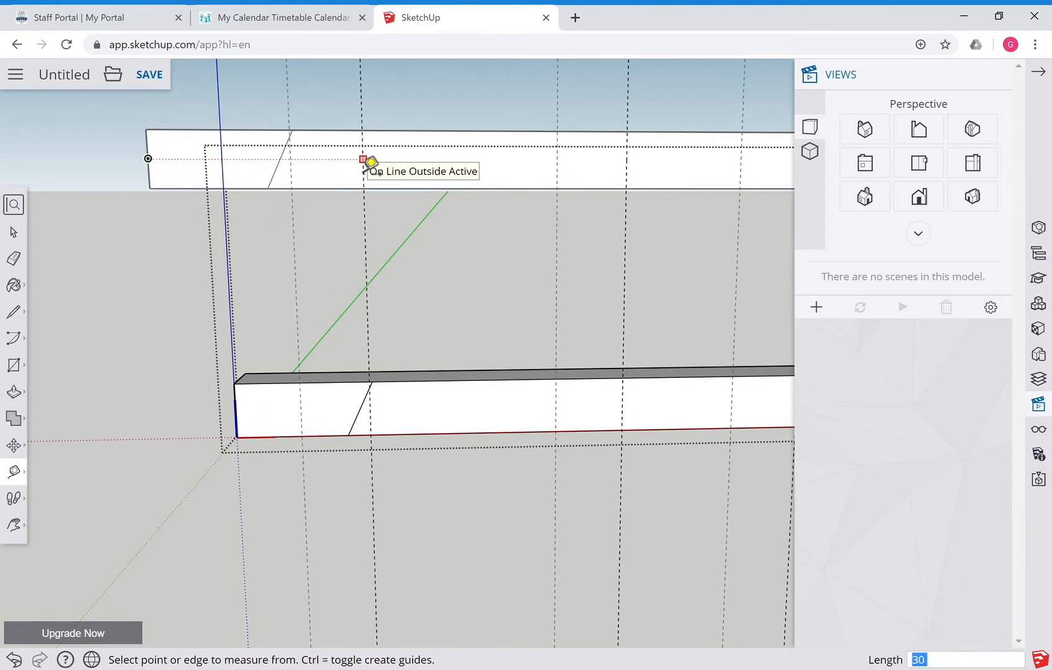
key("Return")
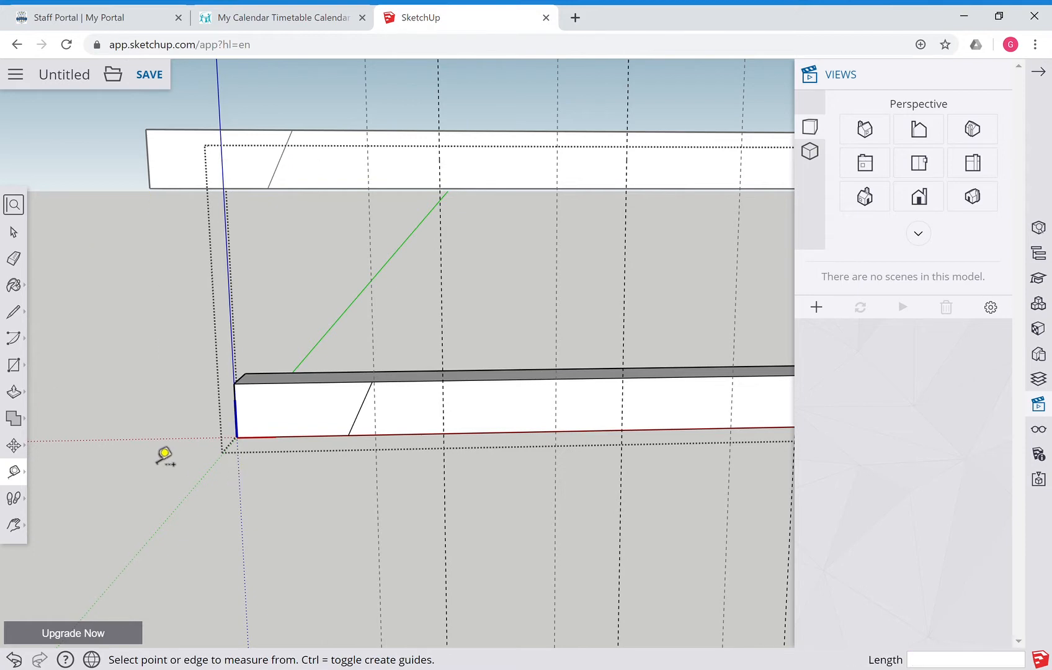
- Place a vertical guide 30 mm inward from the end edge of the lower original beam, at the end opposite the slanted line
scroll(164, 456, "up", 3)
scroll(165, 456, "down", 3)
scroll(164, 454, "down", 3)
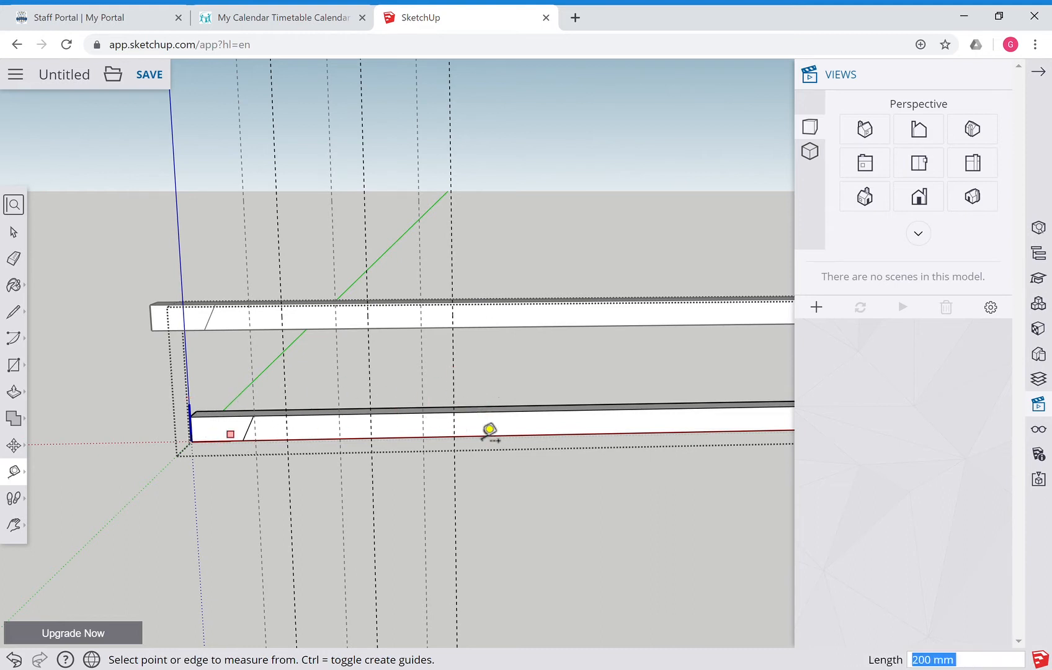
left_click(455, 436)
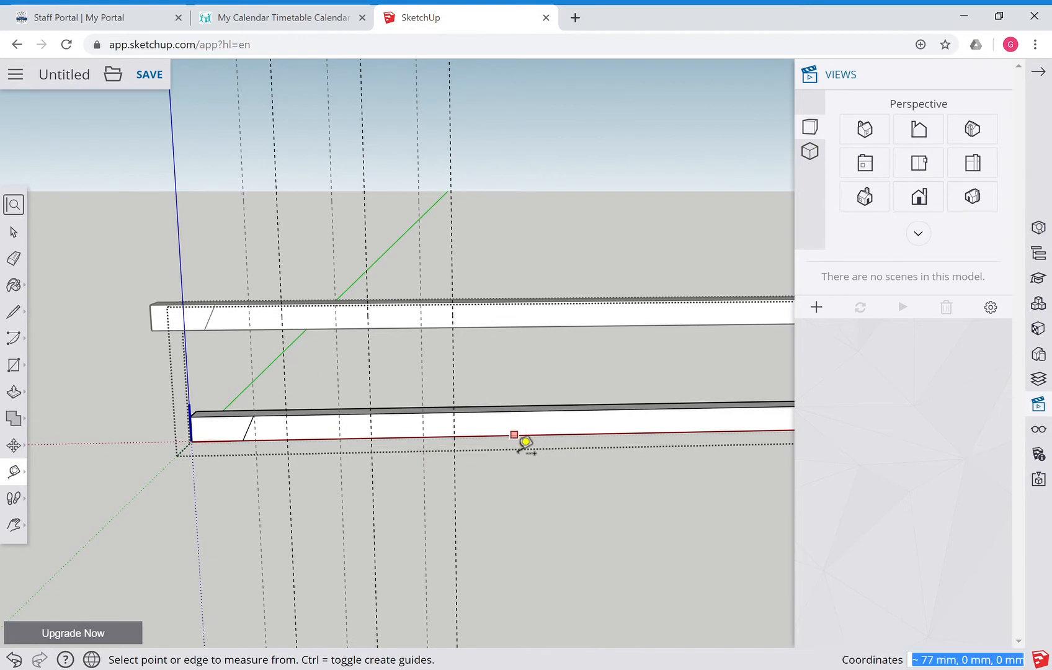
scroll(523, 439, "up", 3)
left_click(20, 525)
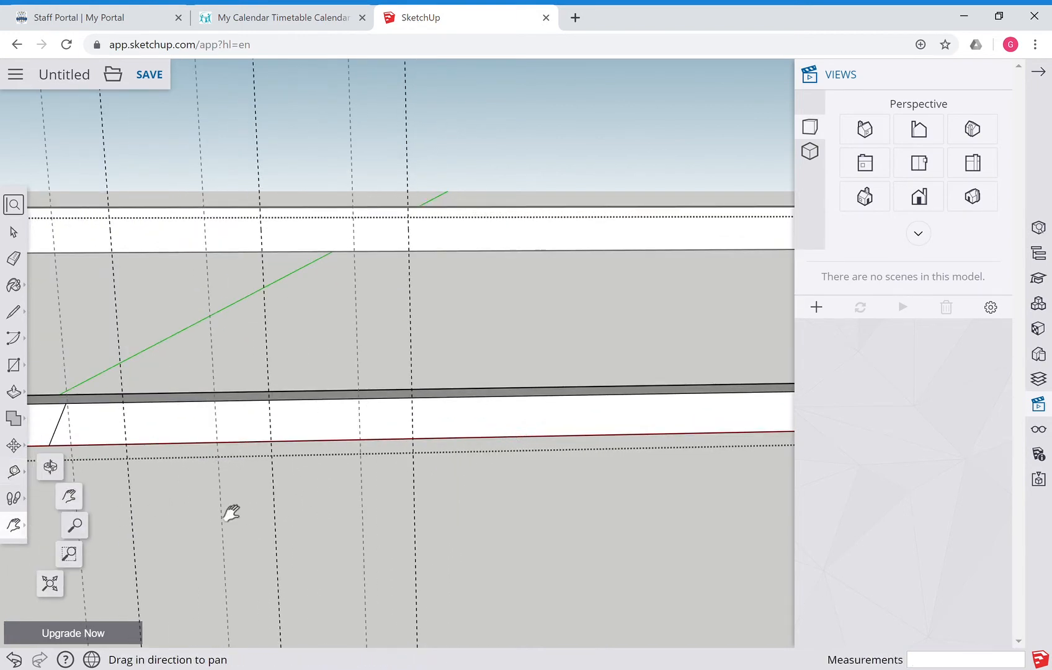
left_click_drag(704, 519, 238, 478)
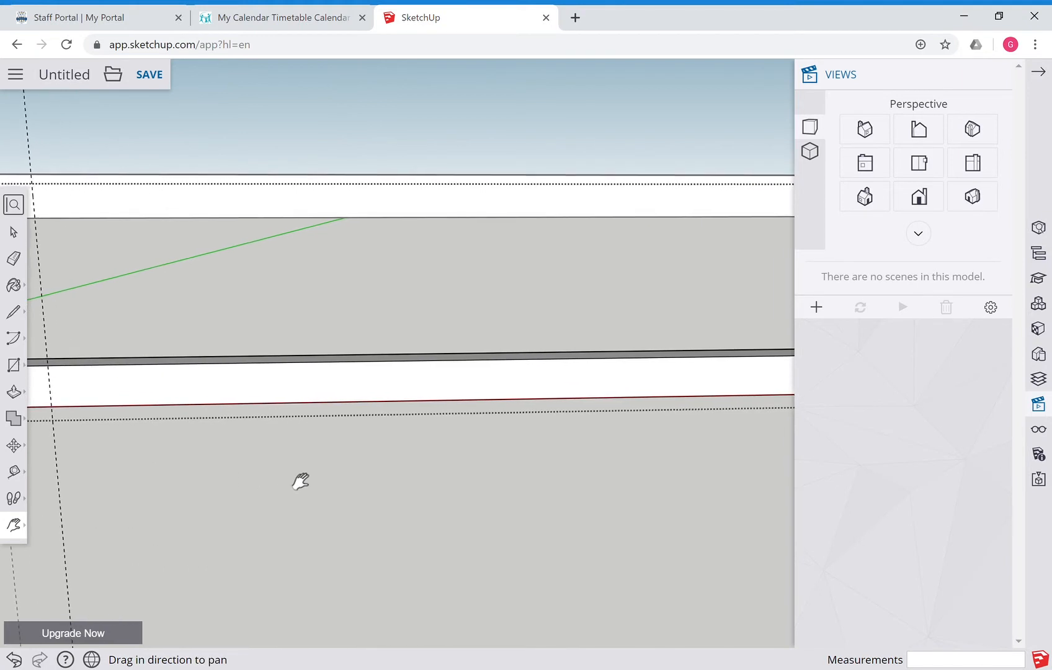
left_click_drag(564, 495, 104, 543)
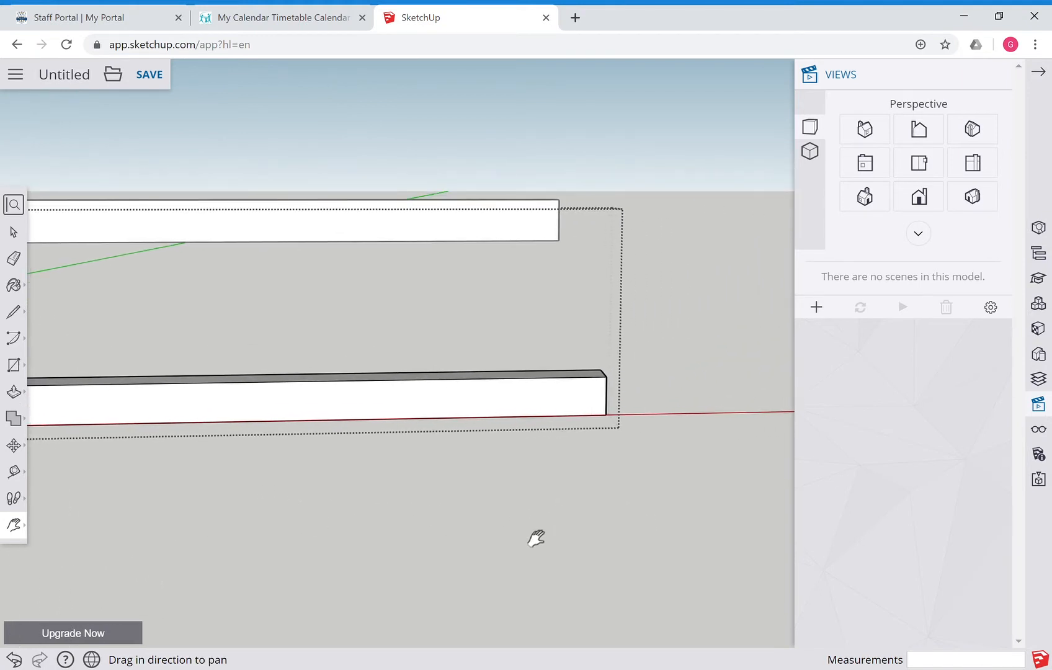
left_click(17, 472)
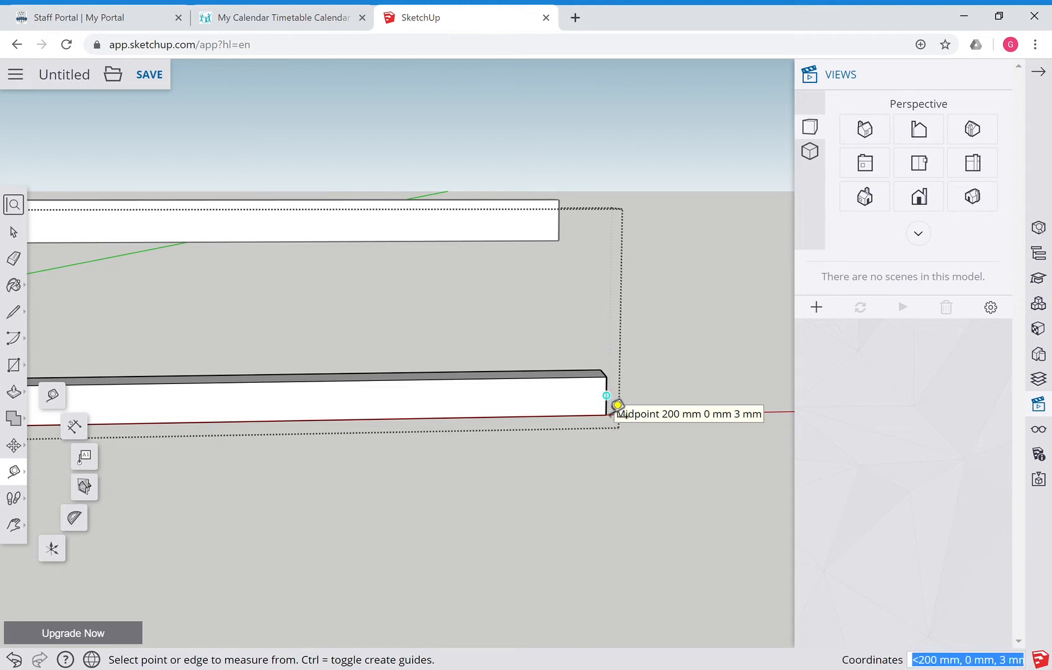
left_click(606, 395)
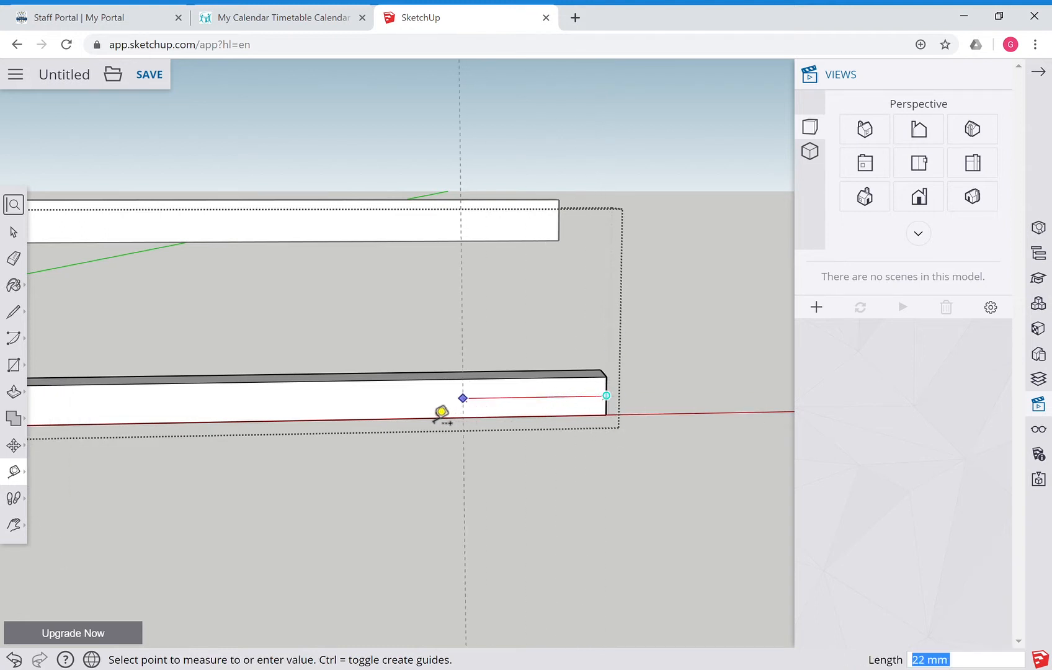
left_click(369, 411)
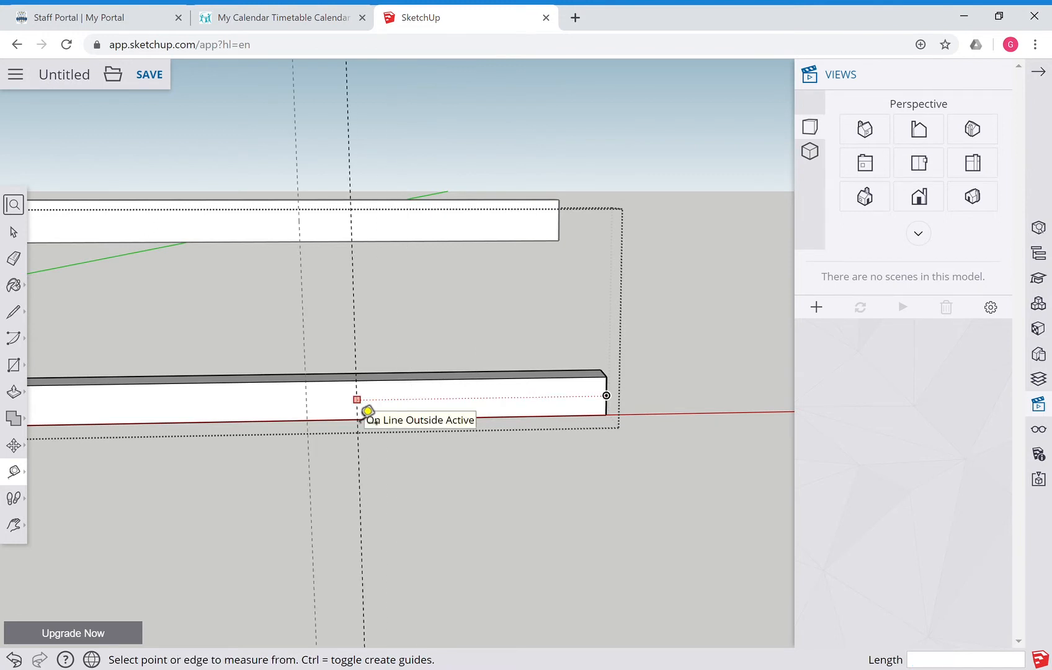
left_click(968, 637)
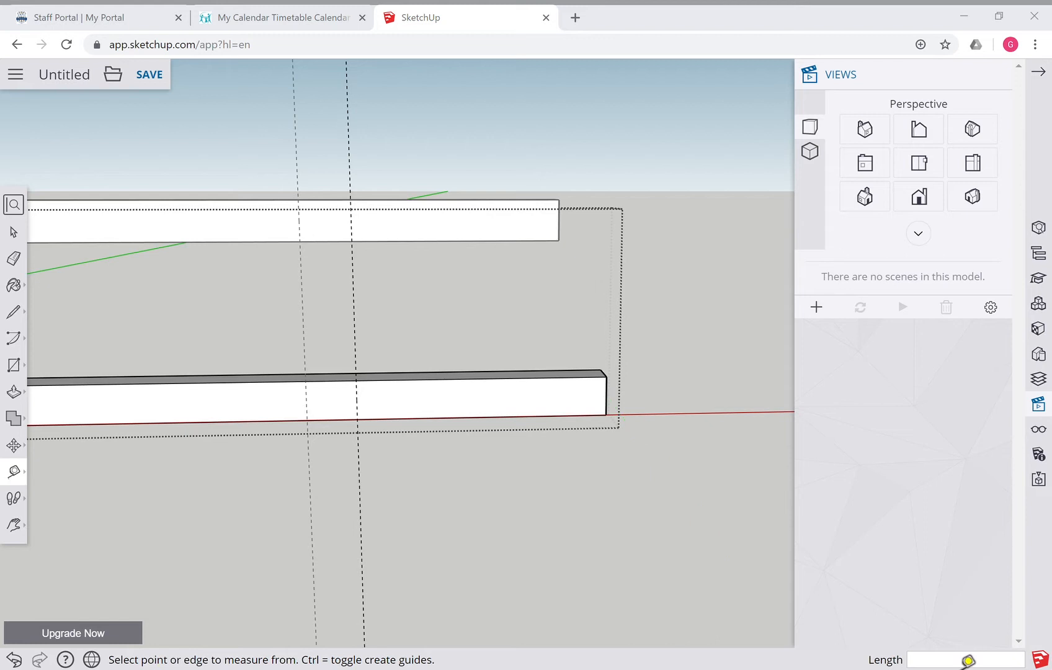
type("30")
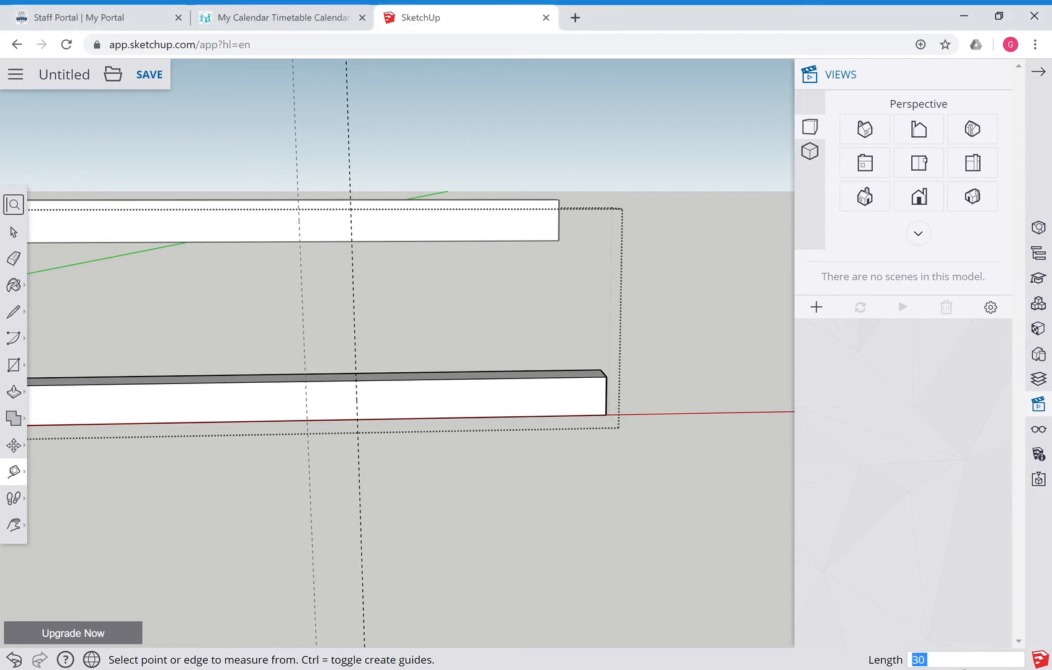
key("Return")
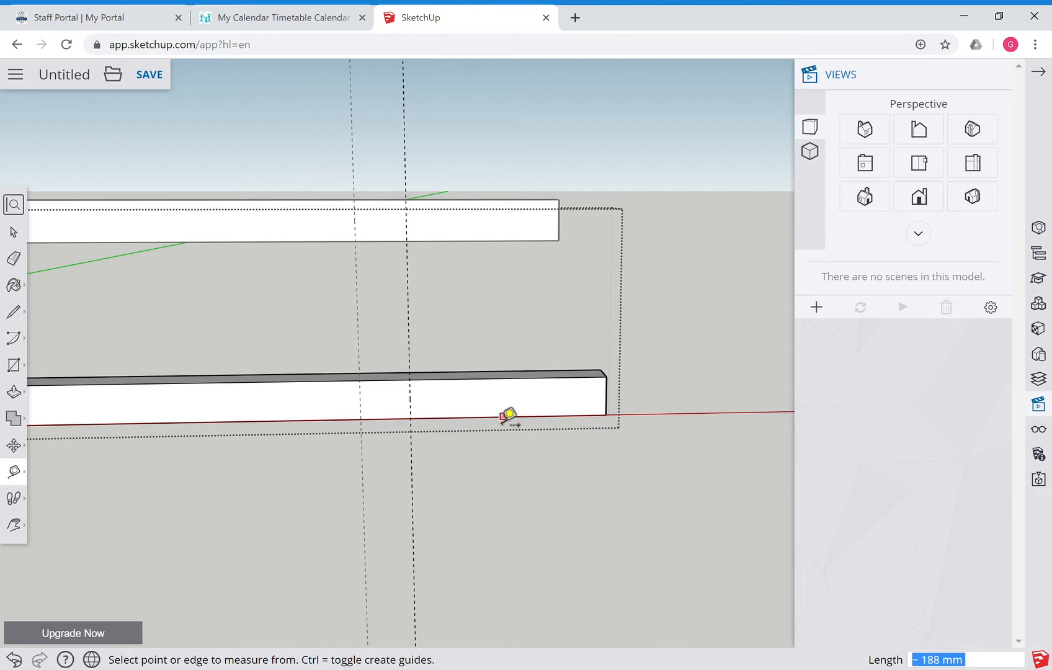
- At the same end, add guides 50 mm from the upper copy's end edge and 25 mm from the lower beam's end edge
left_click(559, 220)
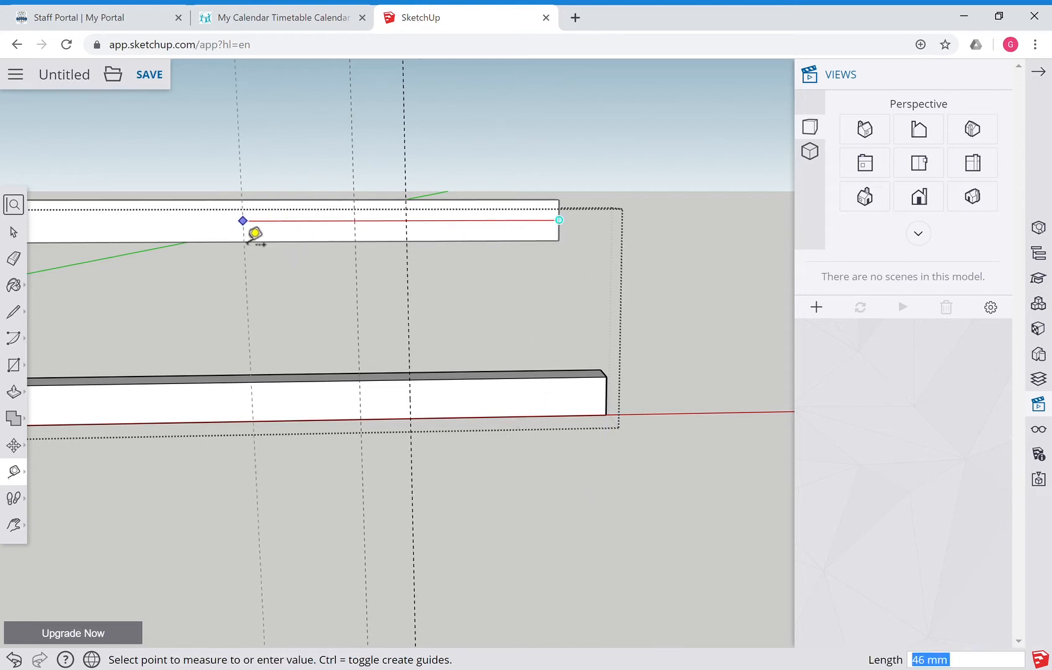
type("50")
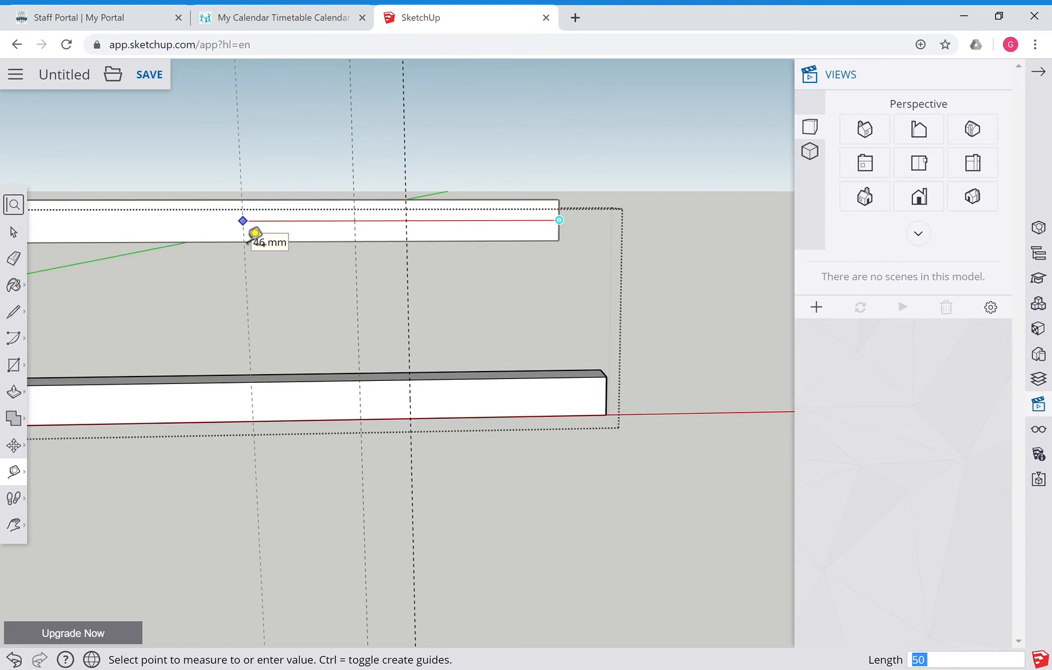
key("Return")
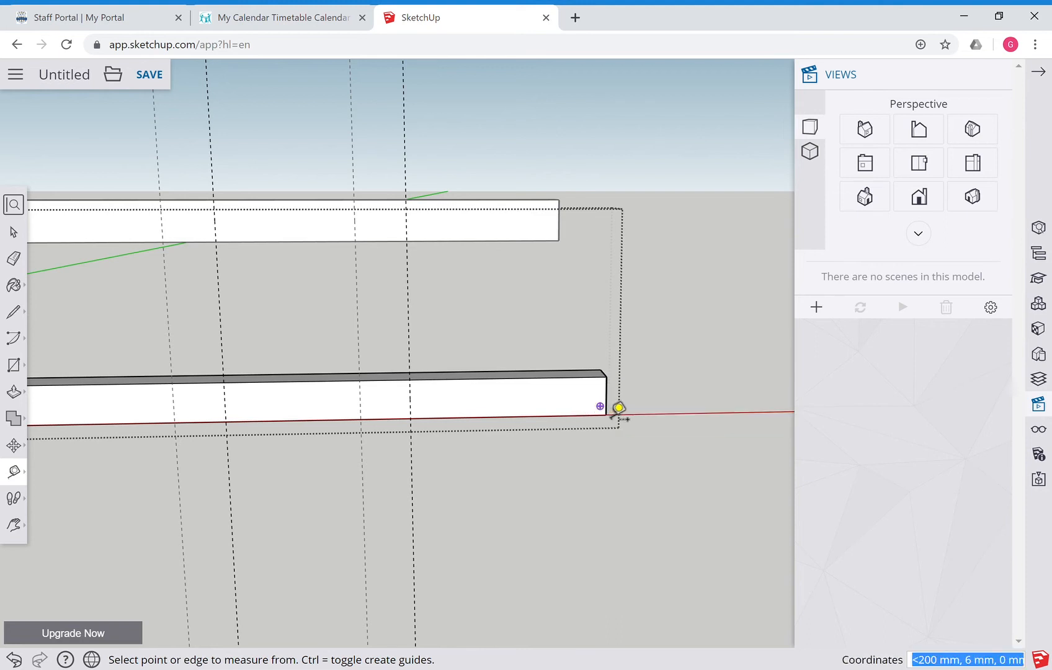
left_click(620, 402)
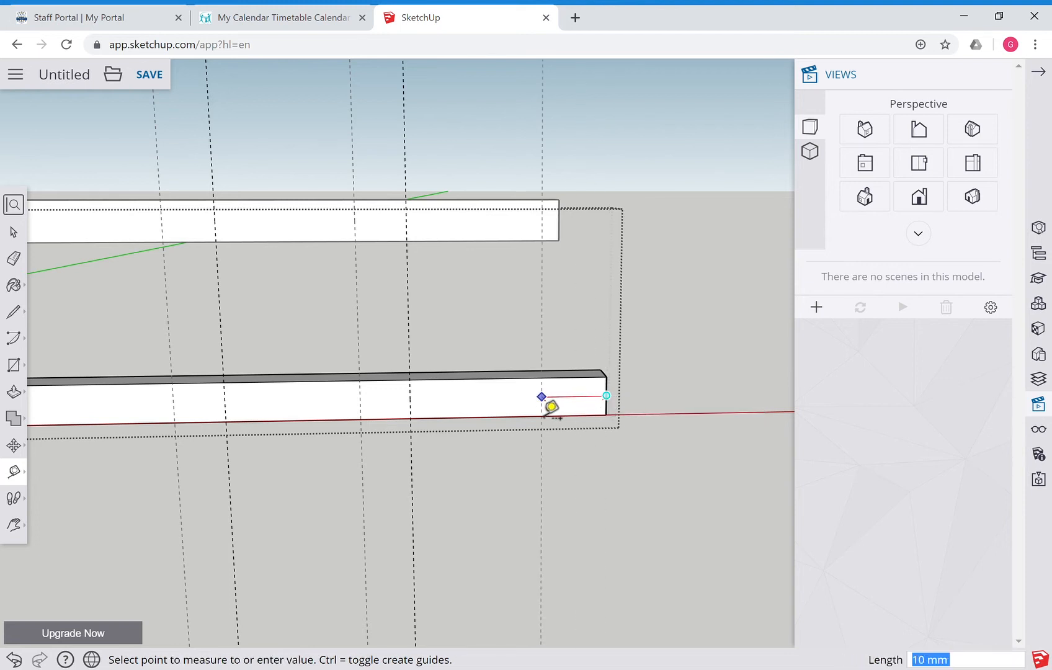
type("25")
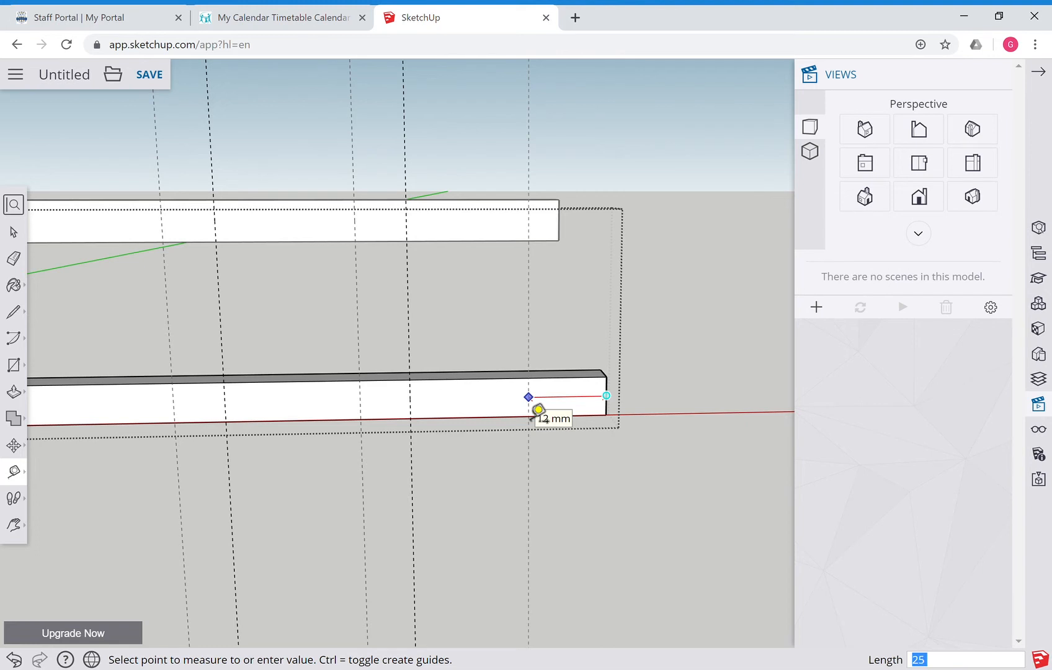
key("Return")
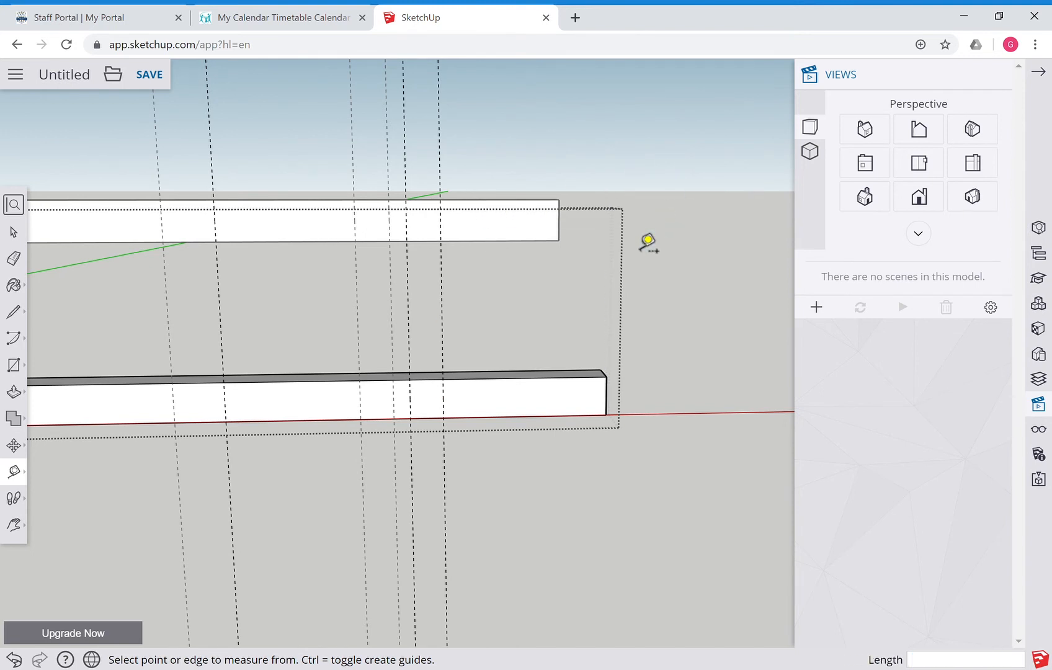
- Close the component editing and explode the lower original beam into loose geometry
left_click(13, 232)
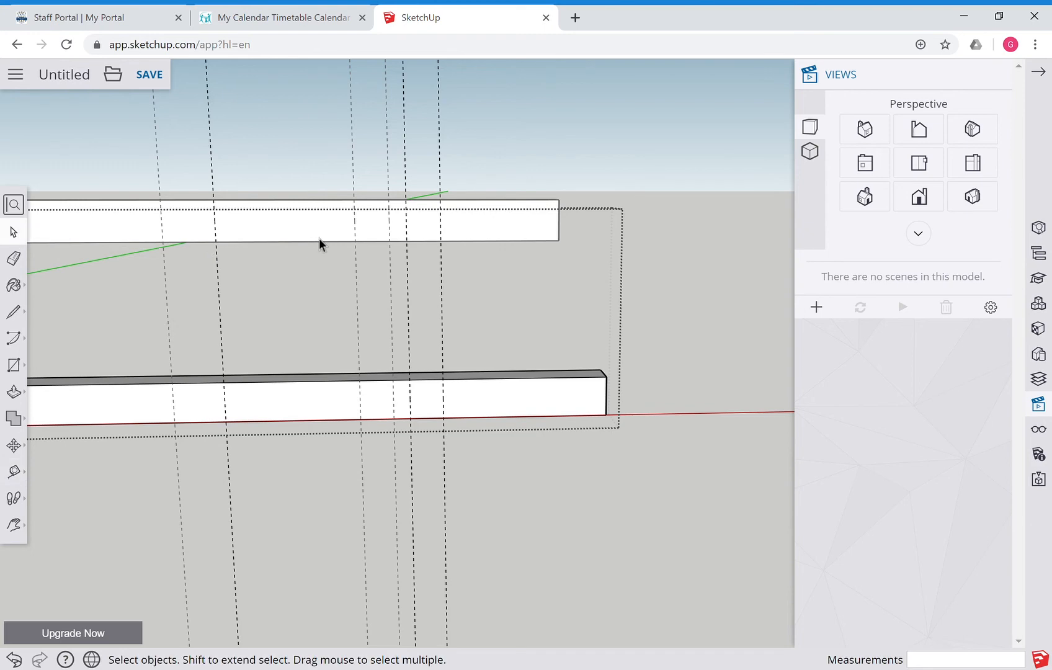
right_click(492, 220)
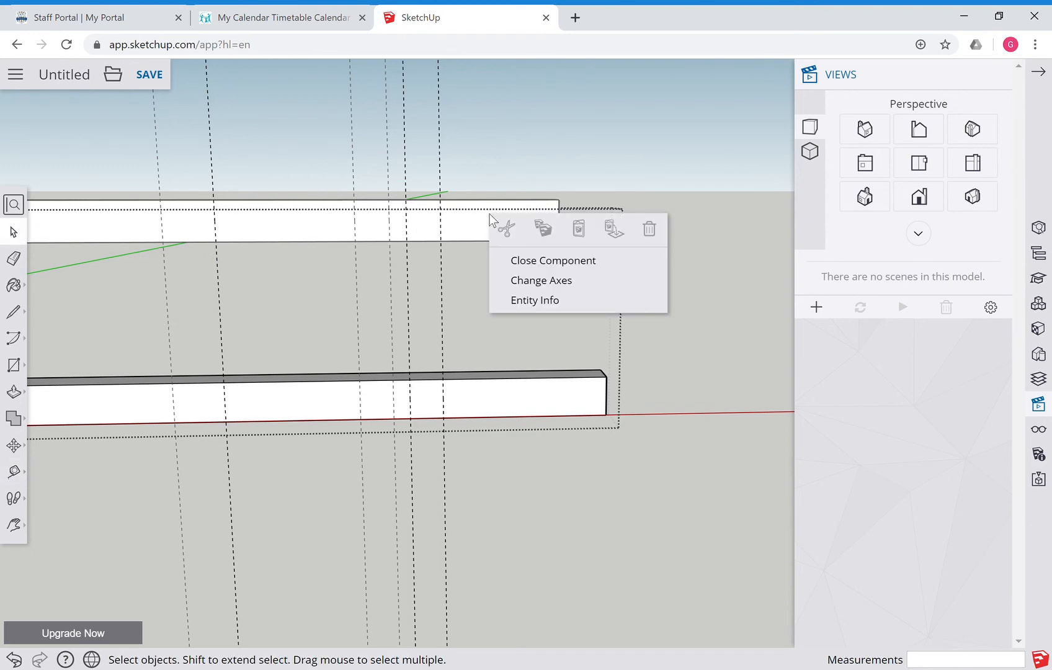
triple_click(521, 403)
right_click(521, 402)
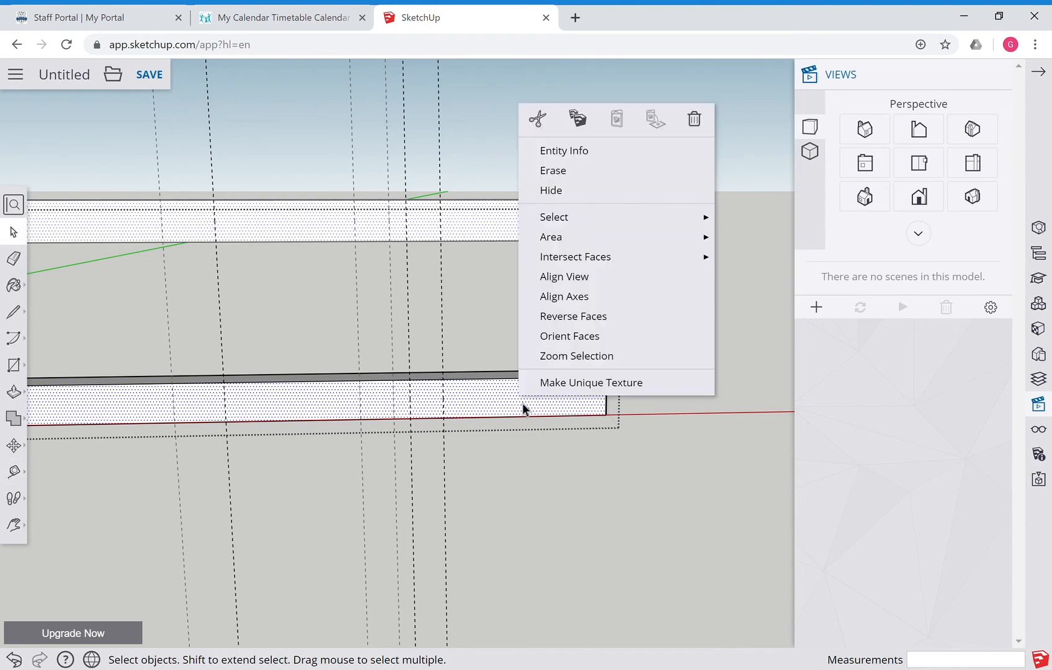
left_click(698, 453)
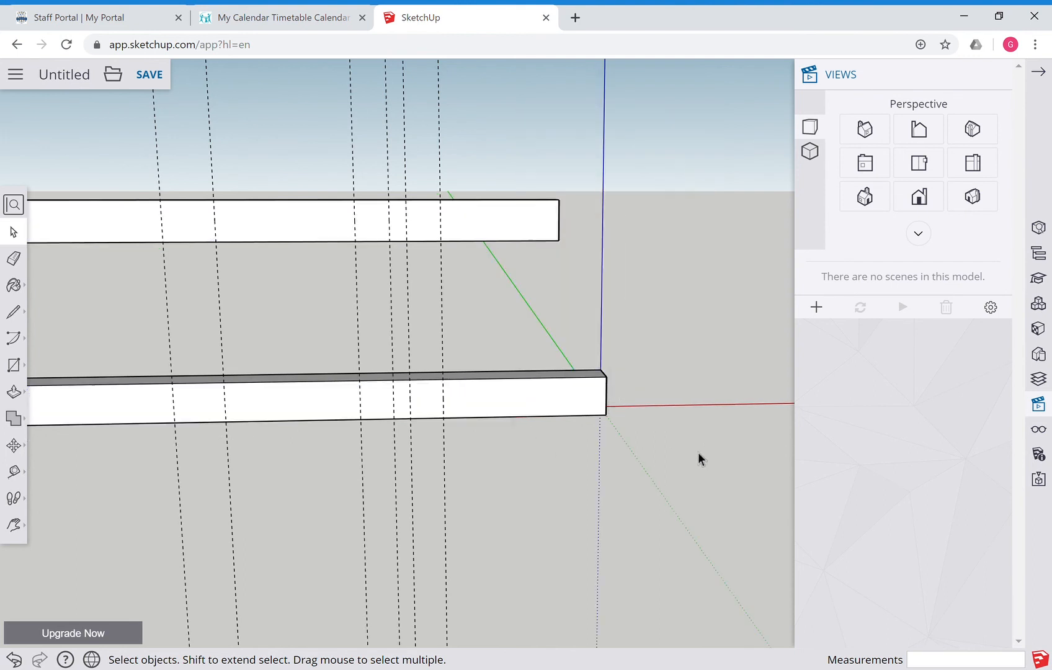
right_click(583, 394)
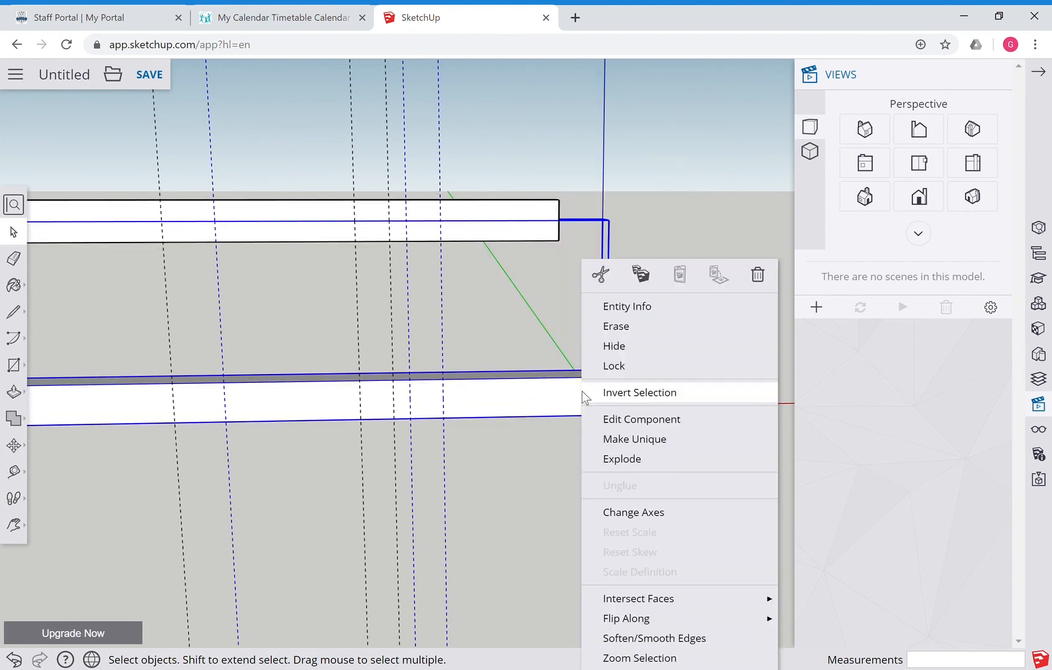
left_click(617, 458)
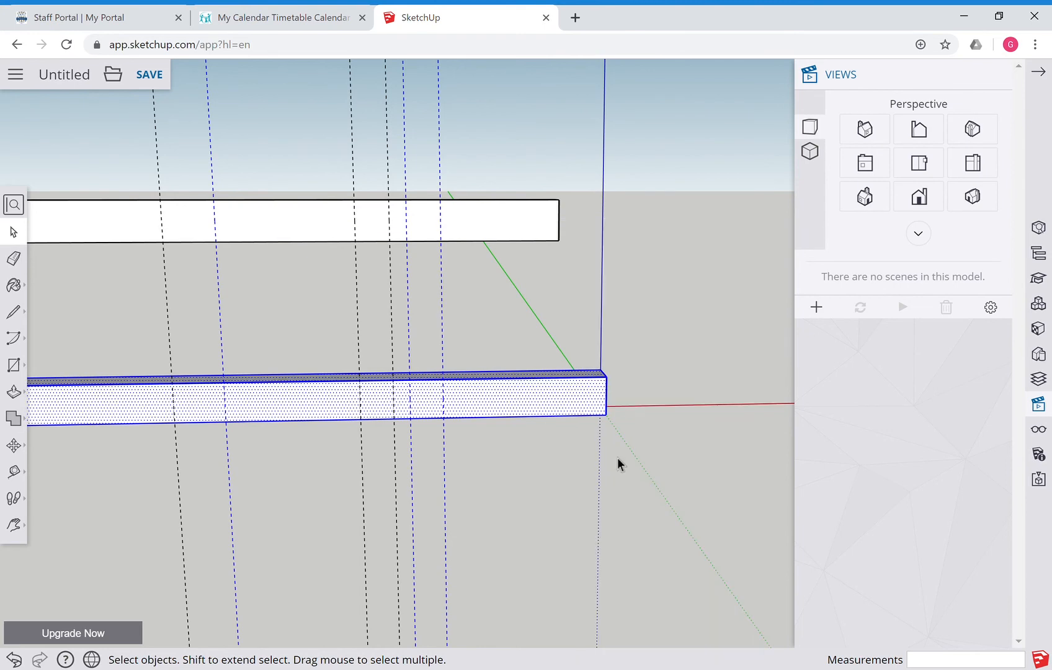